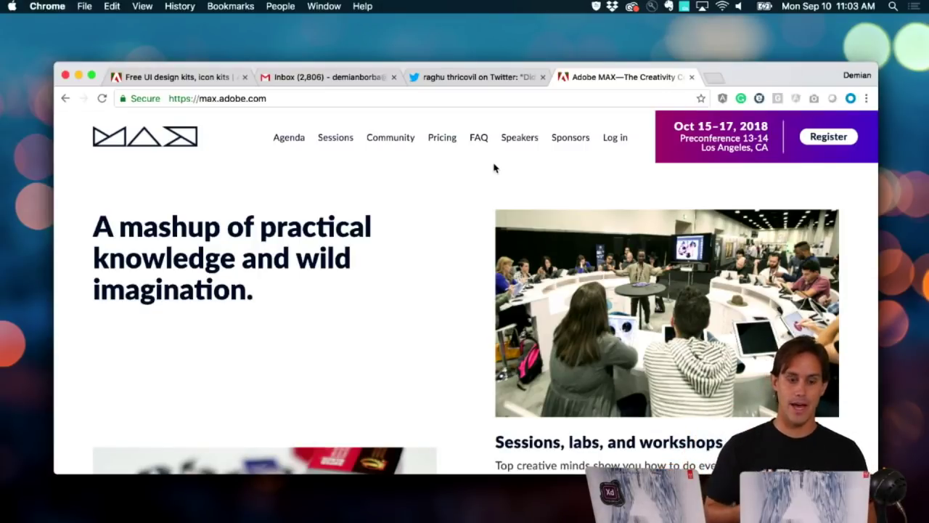
Step: Open the Medium article "Do you want to learn Adobe XD but don't have time?" from the address suggestions for "5"
{"action": "left_click", "coordinate": [311, 100]}
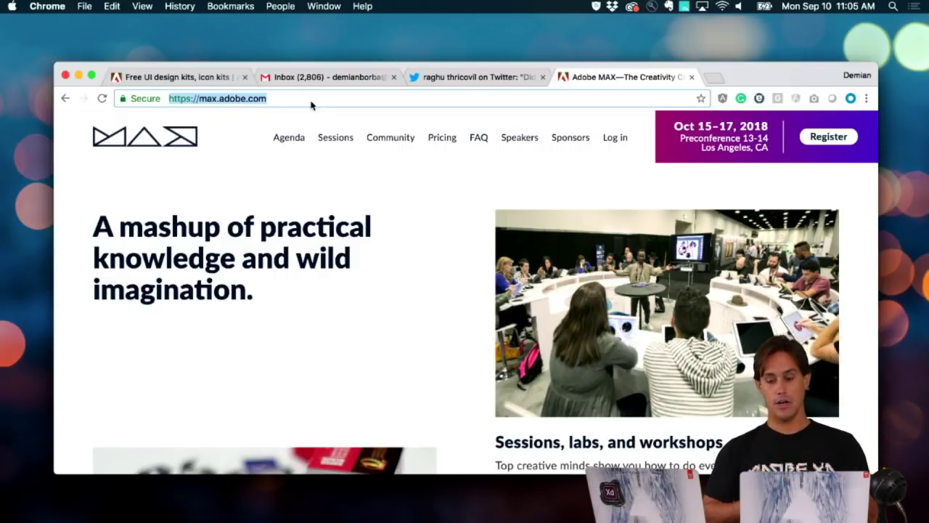
{"action": "type", "text": "5"}
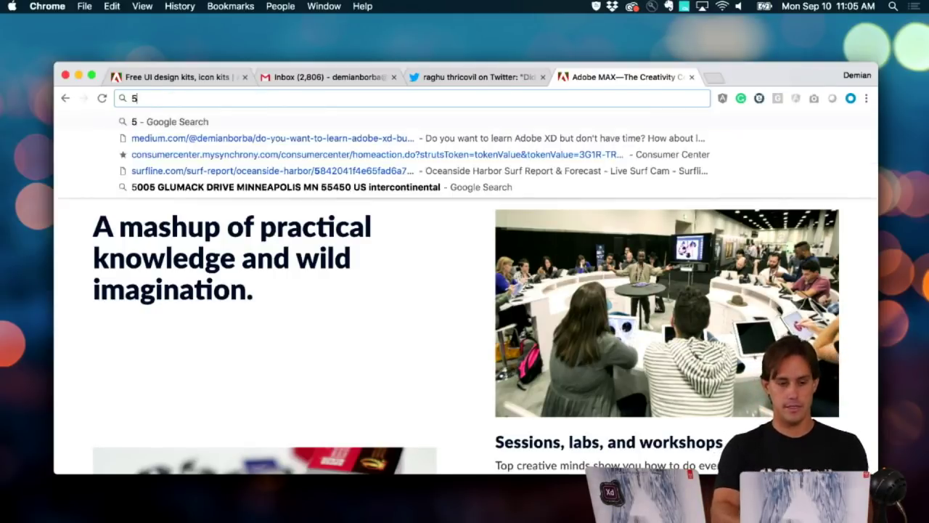
{"action": "key", "text": "Down"}
{"action": "key", "text": "Return"}
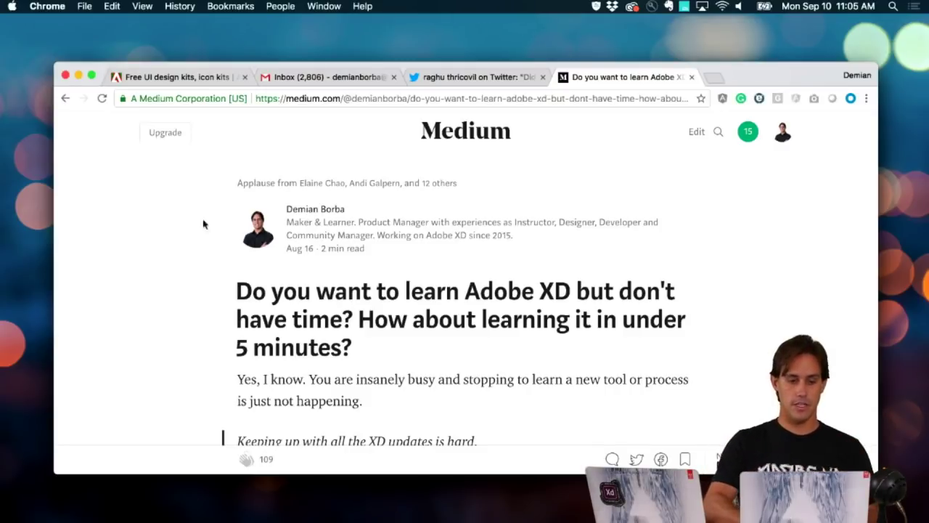
Step: Look through the article's "Learn Adobe XD in 5 minutes" videos for Mac and Windows 10
{"action": "scroll", "coordinate": [186, 277], "scroll_direction": "down", "scroll_amount": 10}
{"action": "scroll", "coordinate": [183, 276], "scroll_direction": "down", "scroll_amount": 15}
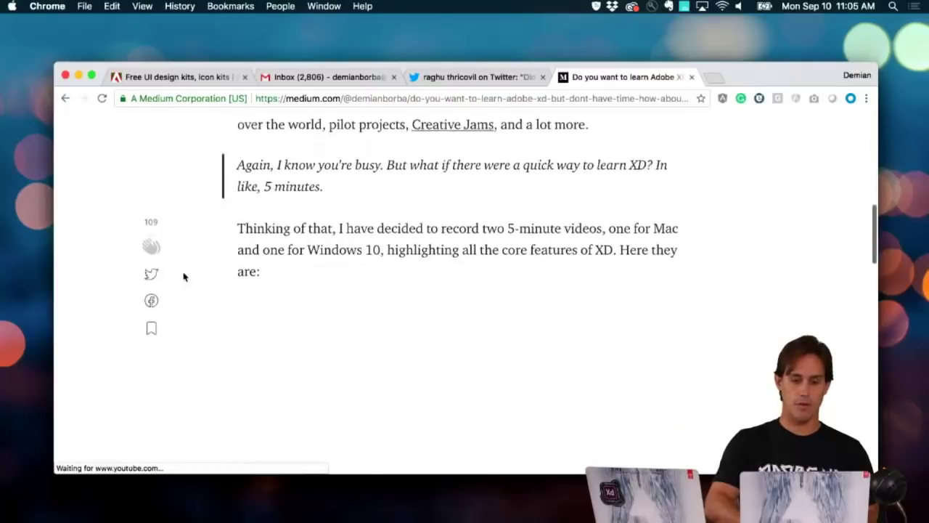
{"action": "scroll", "coordinate": [183, 276], "scroll_direction": "down", "scroll_amount": 1}
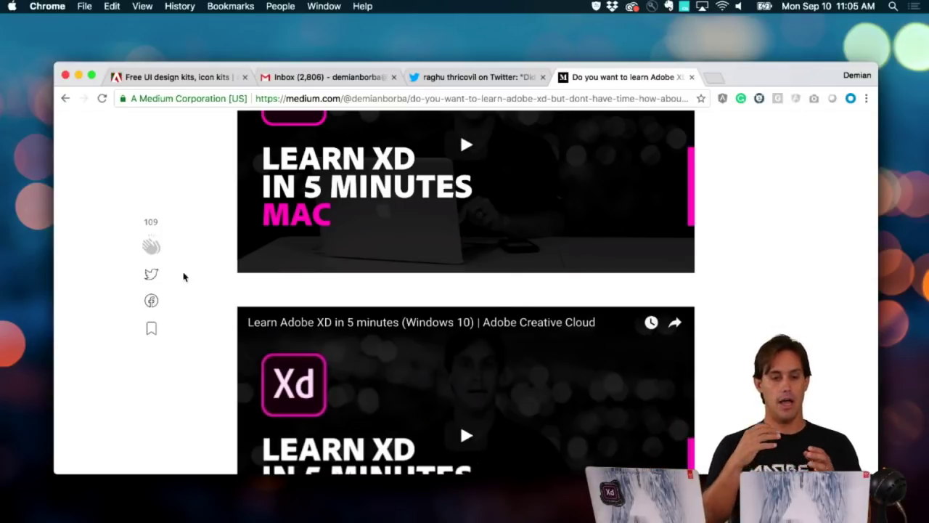
{"action": "scroll", "coordinate": [184, 276], "scroll_direction": "down", "scroll_amount": 2}
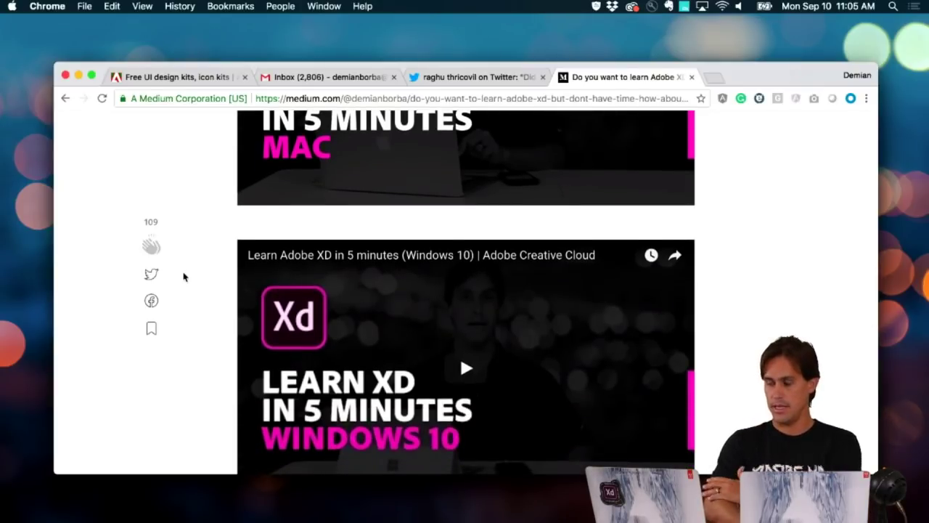
{"action": "scroll", "coordinate": [184, 276], "scroll_direction": "up", "scroll_amount": 4}
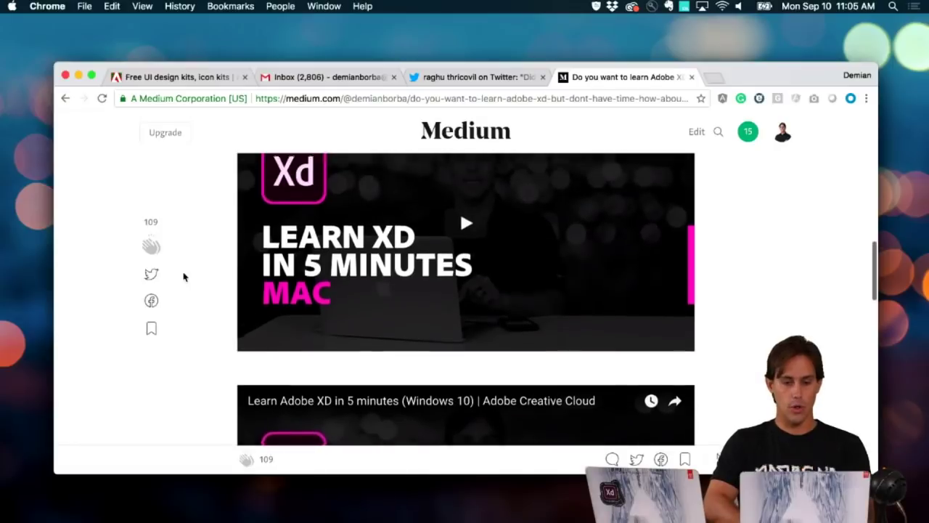
{"action": "scroll", "coordinate": [183, 276], "scroll_direction": "up", "scroll_amount": 2}
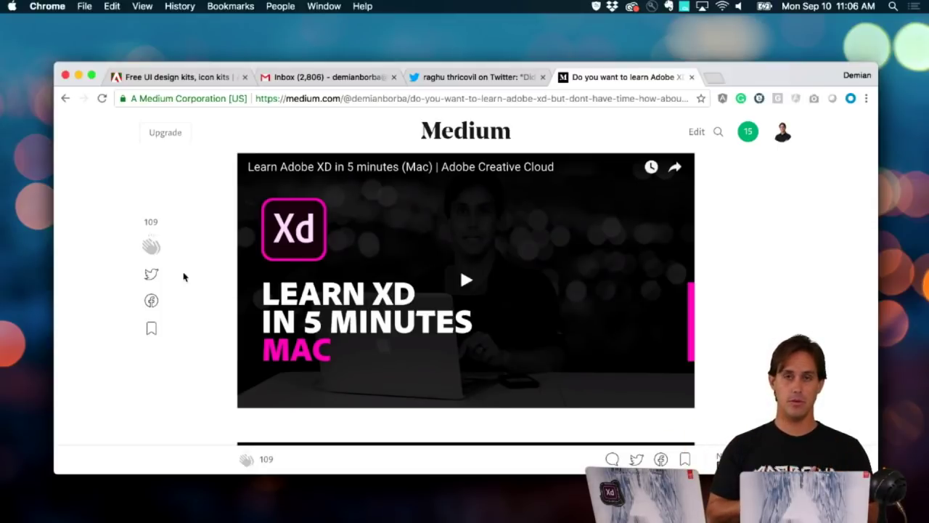
{"action": "scroll", "coordinate": [184, 276], "scroll_direction": "down", "scroll_amount": 5}
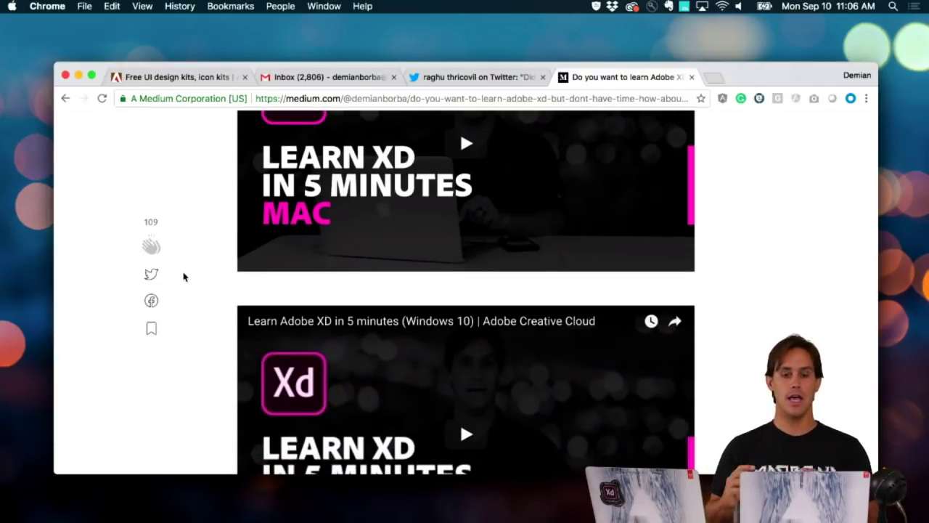
{"action": "scroll", "coordinate": [183, 275], "scroll_direction": "up", "scroll_amount": 4}
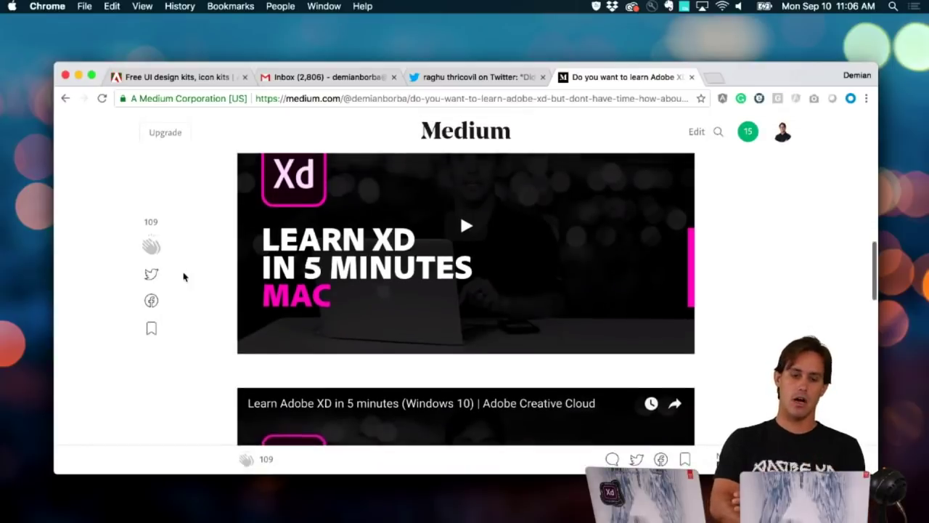
{"action": "scroll", "coordinate": [183, 276], "scroll_direction": "up", "scroll_amount": 2}
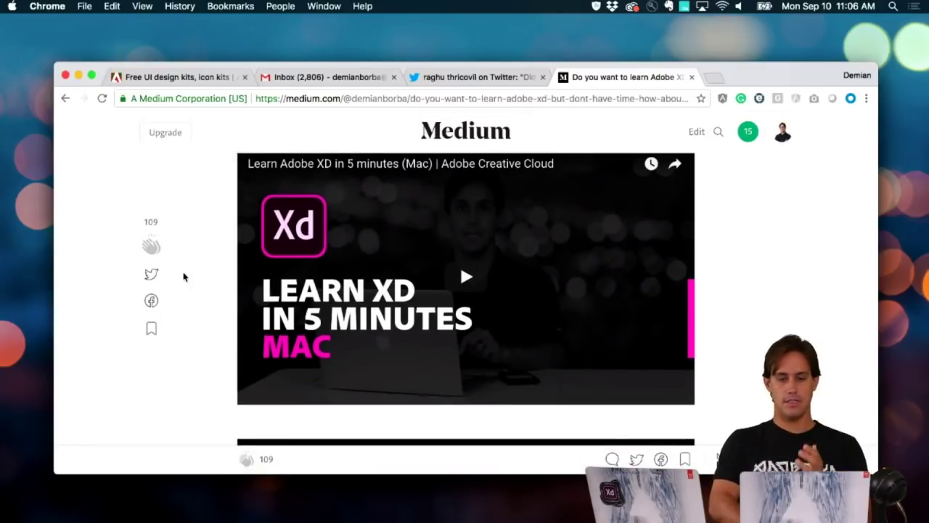
{"action": "scroll", "coordinate": [183, 276], "scroll_direction": "up", "scroll_amount": 2}
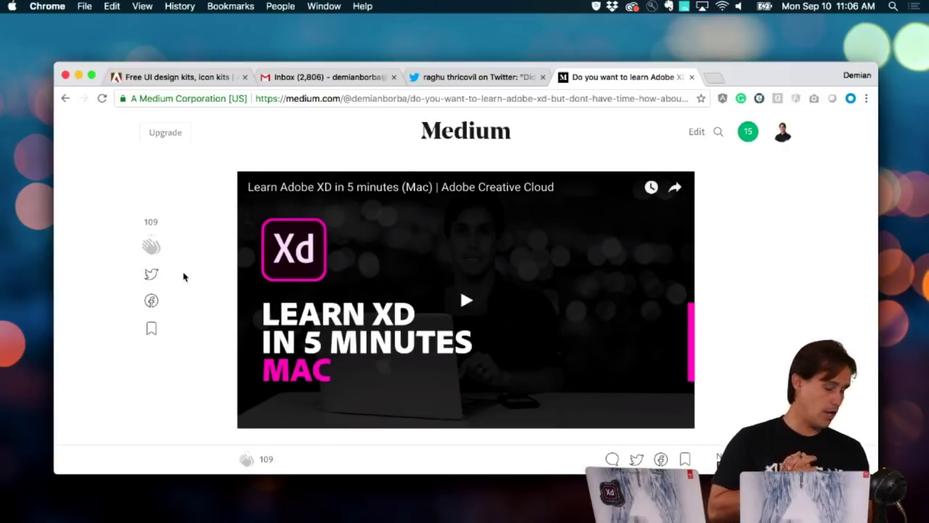
Step: From Adobe's free XD resources page, open the Apple iOS Design kit page and find the iOS download for Adobe XD
{"action": "left_click", "coordinate": [151, 80]}
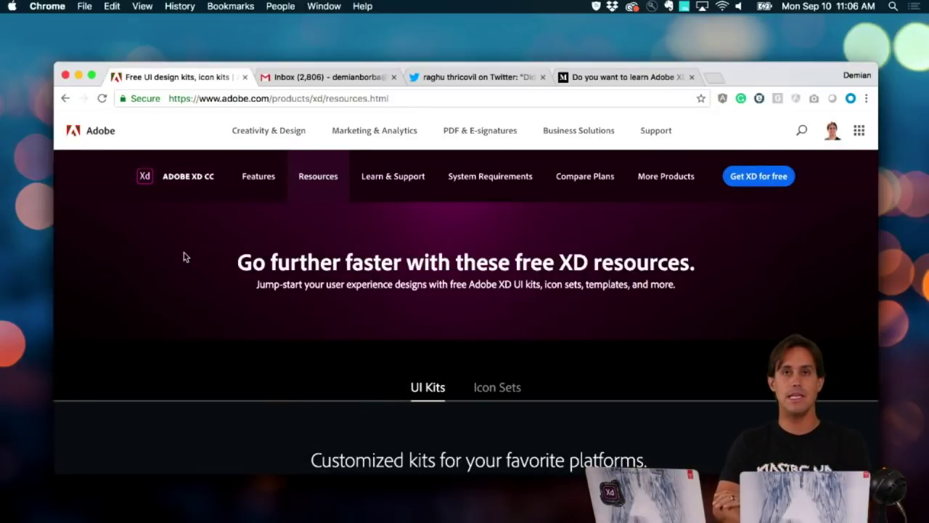
{"action": "left_click", "coordinate": [233, 102]}
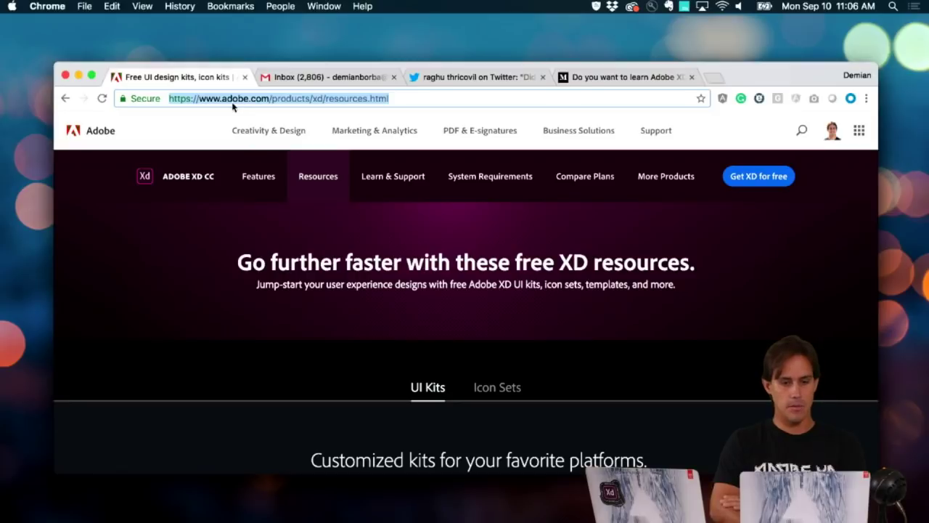
{"action": "left_click", "coordinate": [316, 183]}
{"action": "scroll", "coordinate": [338, 259], "scroll_direction": "down", "scroll_amount": 2}
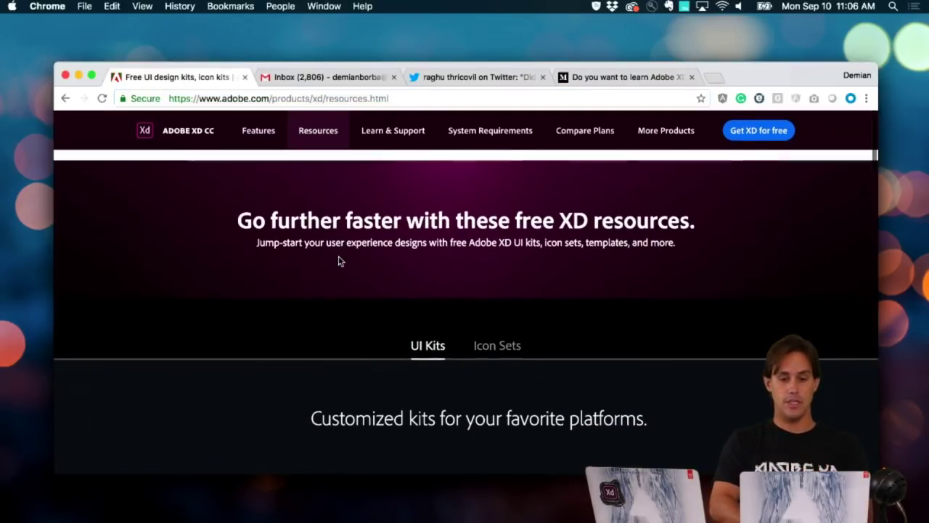
{"action": "scroll", "coordinate": [338, 262], "scroll_direction": "down", "scroll_amount": 2}
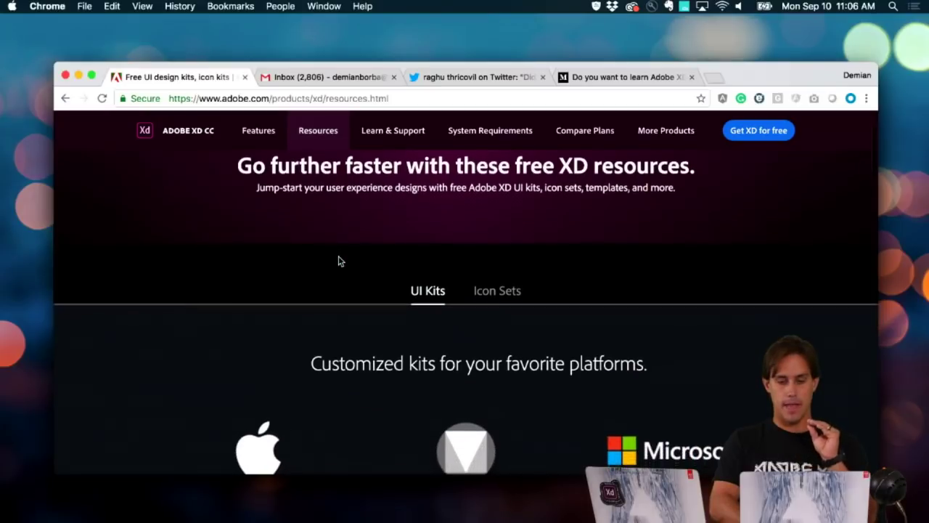
{"action": "scroll", "coordinate": [338, 261], "scroll_direction": "down", "scroll_amount": 1}
{"action": "scroll", "coordinate": [338, 260], "scroll_direction": "down", "scroll_amount": 1}
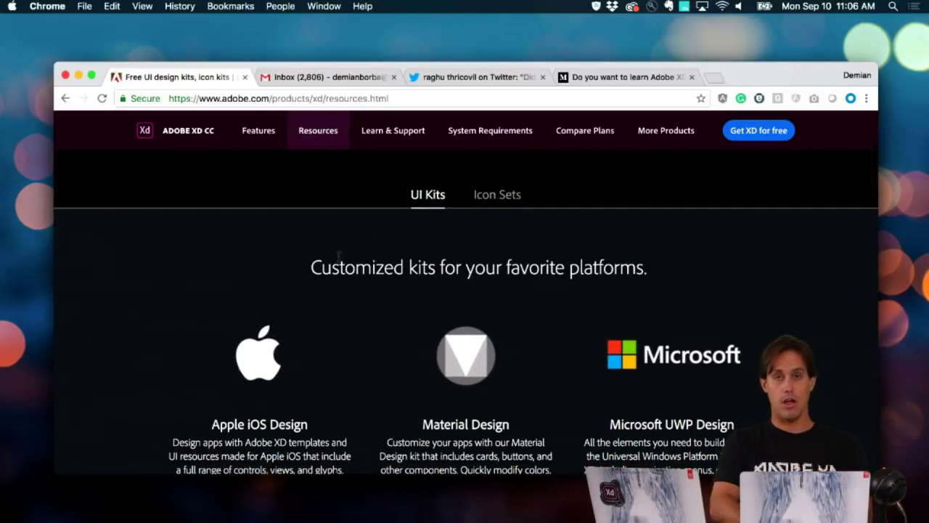
{"action": "scroll", "coordinate": [338, 261], "scroll_direction": "down", "scroll_amount": 4}
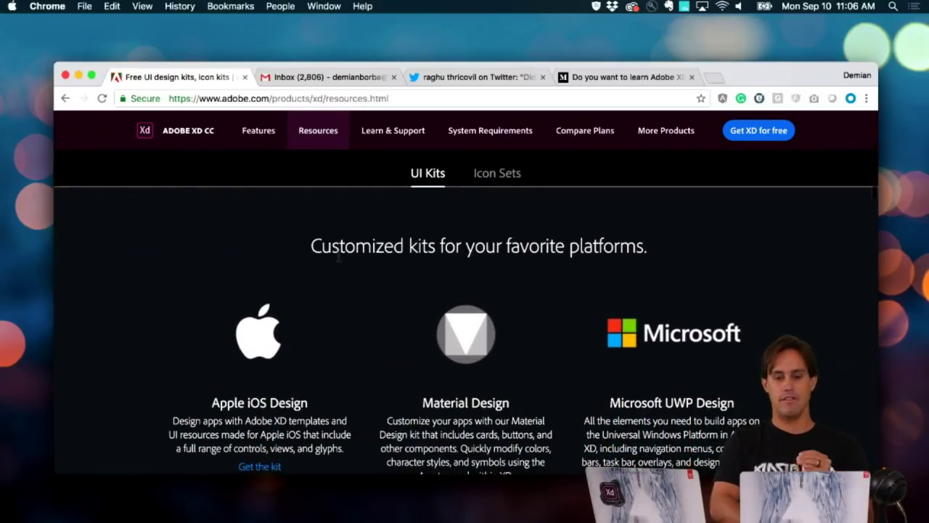
{"action": "scroll", "coordinate": [339, 261], "scroll_direction": "down", "scroll_amount": 2}
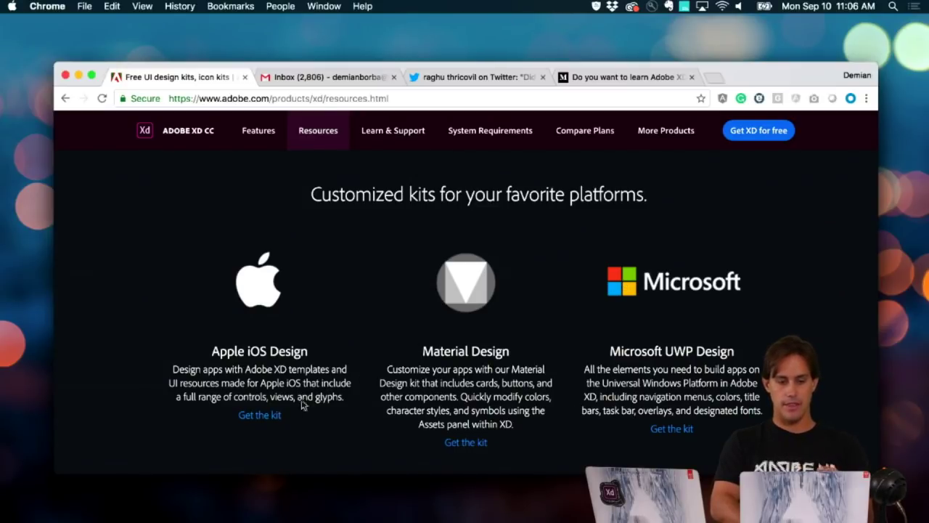
{"action": "left_click", "coordinate": [263, 415]}
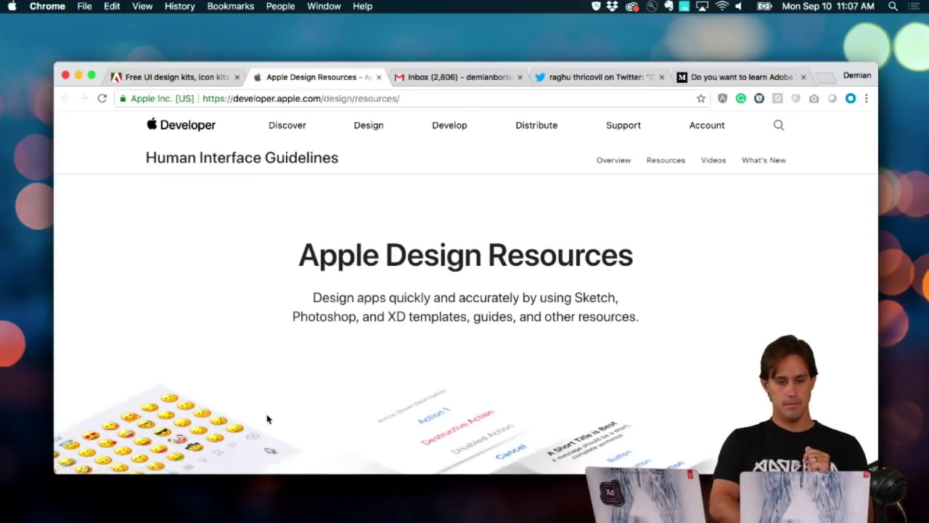
{"action": "scroll", "coordinate": [267, 419], "scroll_direction": "down", "scroll_amount": 10}
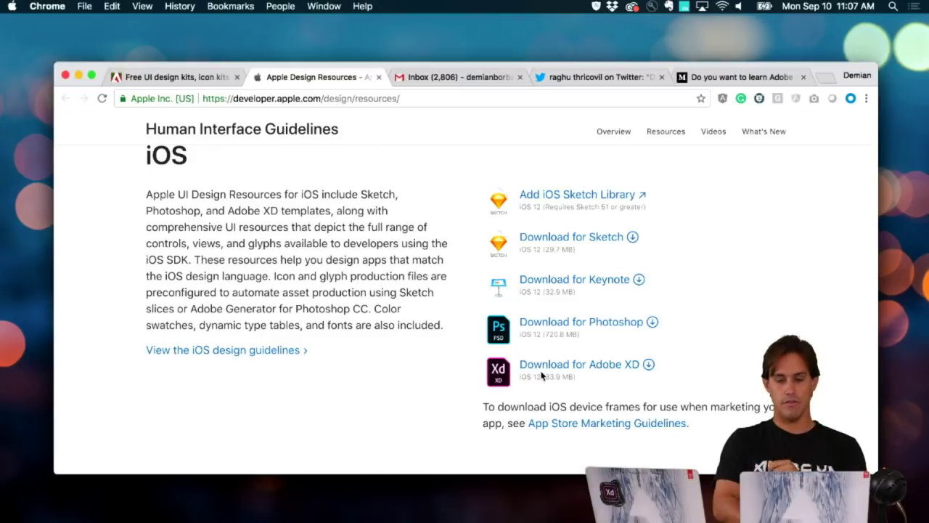
Step: Return to the free XD resources page and download the Material Design UI kit
{"action": "left_click", "coordinate": [160, 77]}
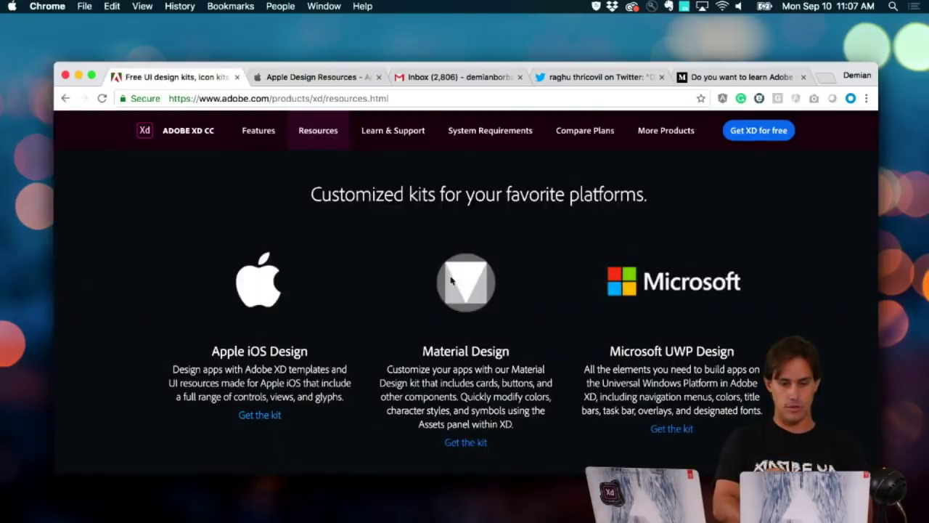
{"action": "left_click", "coordinate": [465, 443]}
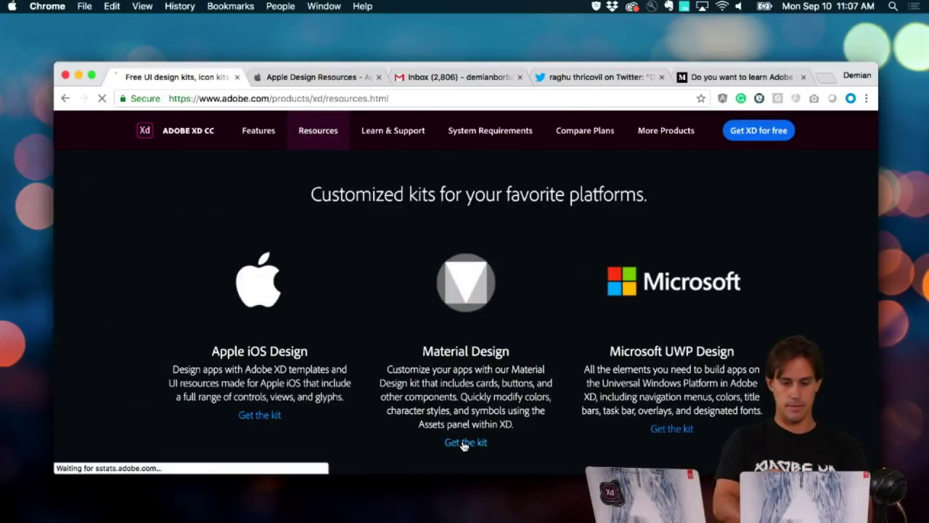
{"action": "scroll", "coordinate": [465, 442], "scroll_direction": "down", "scroll_amount": 2}
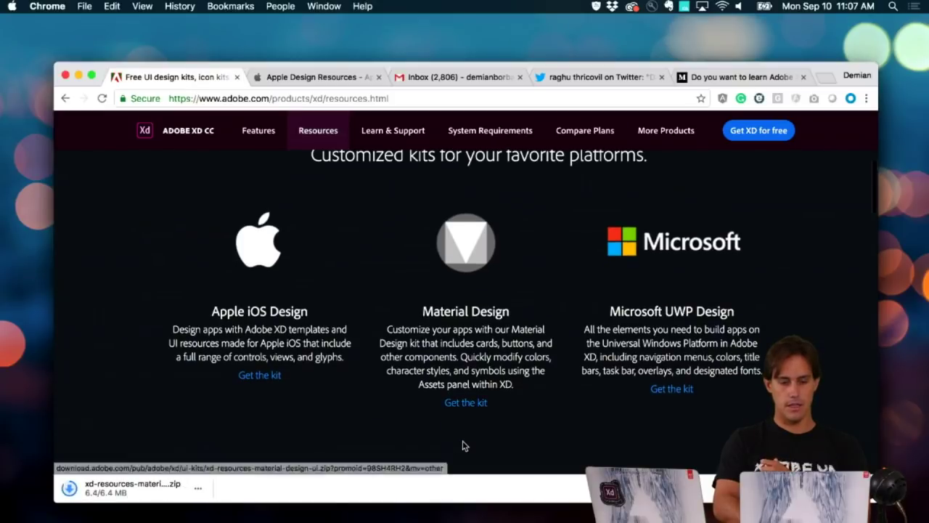
{"action": "scroll", "coordinate": [446, 440], "scroll_direction": "up", "scroll_amount": 1}
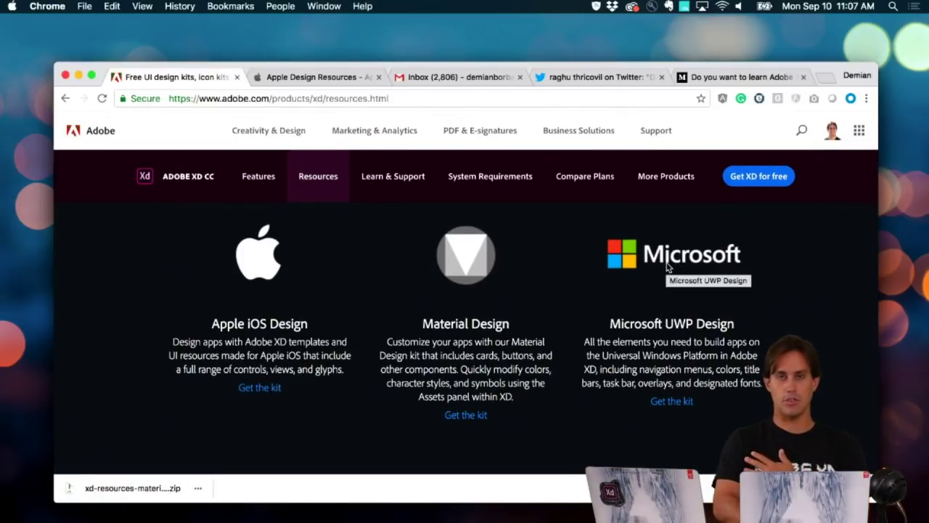
Step: Download the XD wireframe kits by UI8 from the UI kits made exclusively for XD
{"action": "scroll", "coordinate": [666, 266], "scroll_direction": "down", "scroll_amount": 2}
{"action": "scroll", "coordinate": [666, 334], "scroll_direction": "down", "scroll_amount": 5}
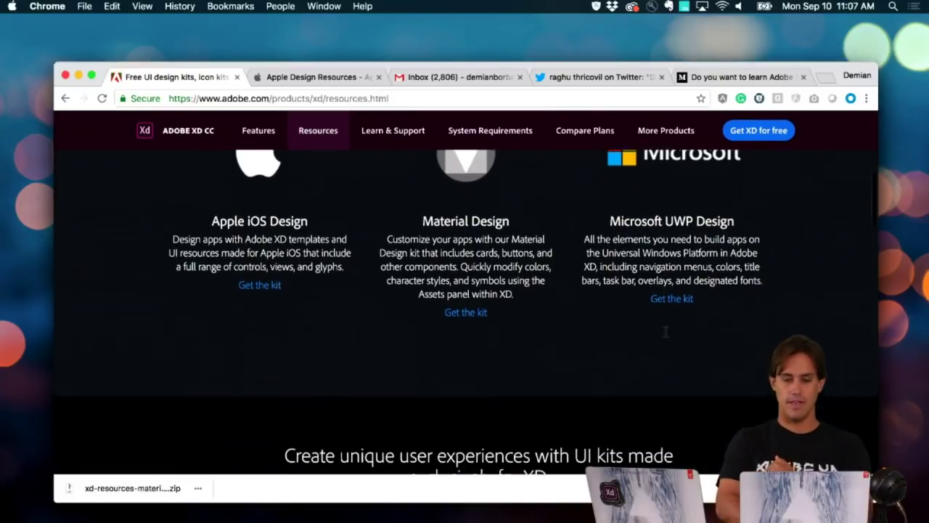
{"action": "scroll", "coordinate": [666, 336], "scroll_direction": "down", "scroll_amount": 5}
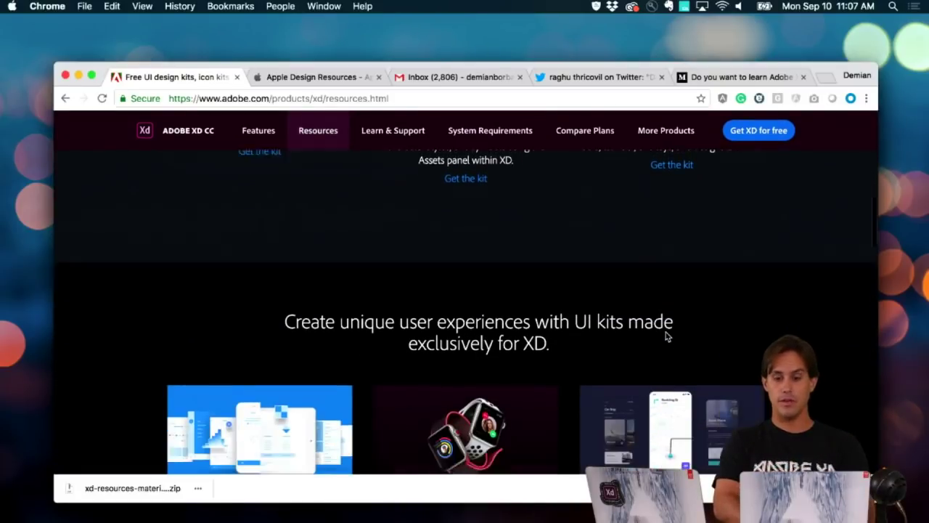
{"action": "scroll", "coordinate": [667, 336], "scroll_direction": "down", "scroll_amount": 1}
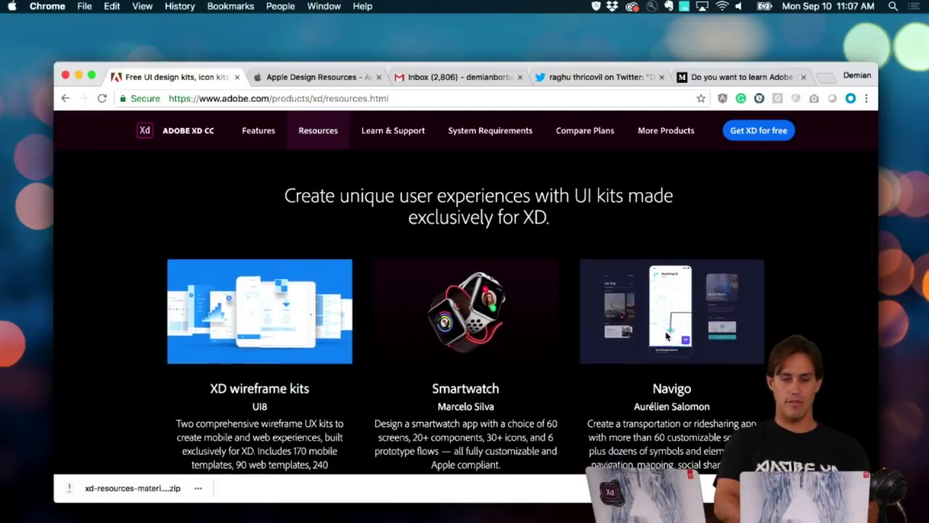
{"action": "scroll", "coordinate": [666, 334], "scroll_direction": "down", "scroll_amount": 3}
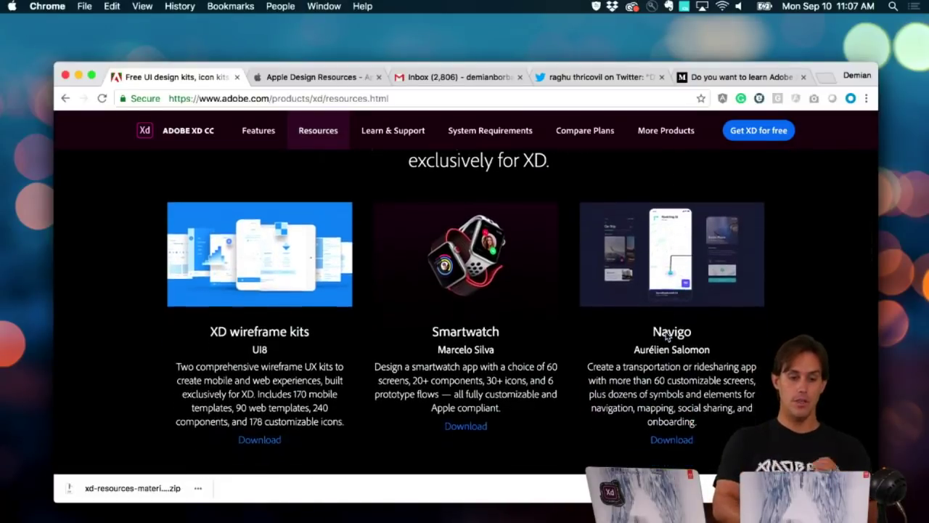
{"action": "scroll", "coordinate": [666, 334], "scroll_direction": "down", "scroll_amount": 1}
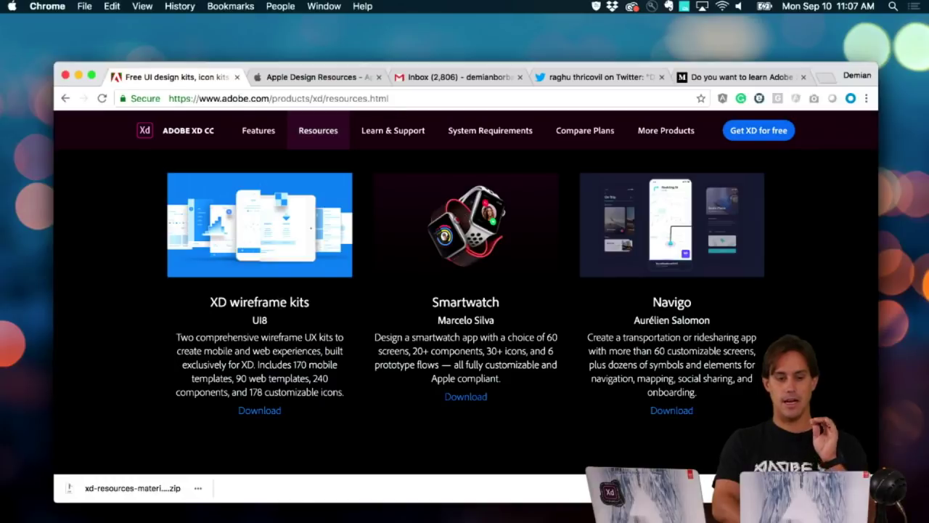
{"action": "left_click", "coordinate": [260, 413]}
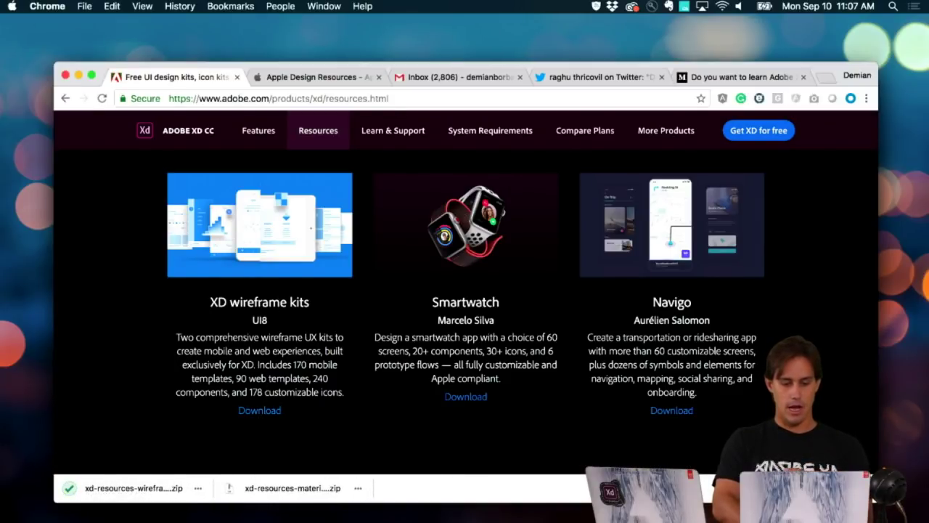
Step: Switch to Finder and select Wires - Mobile.xd in the "5 - Wires" folder of ui-kits
{"action": "left_click", "coordinate": [150, 520]}
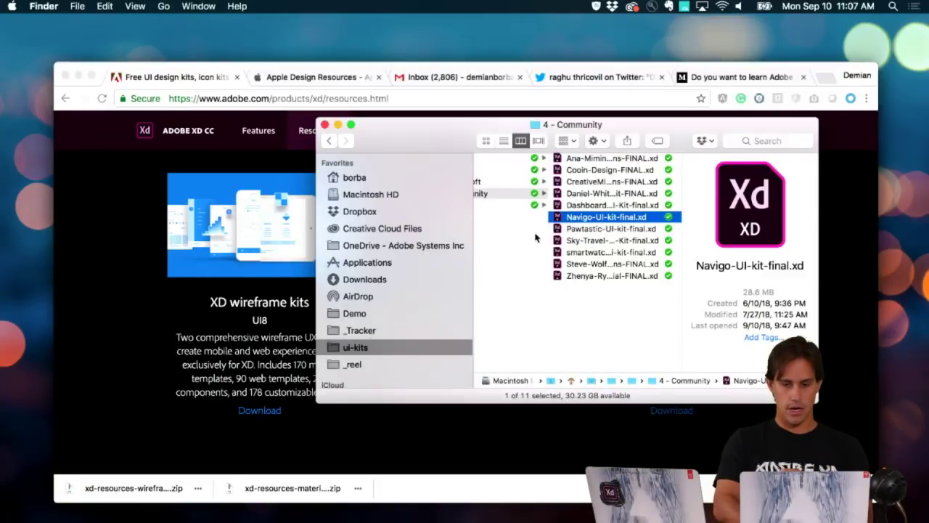
{"action": "scroll", "coordinate": [549, 238], "scroll_direction": "left", "scroll_amount": 2}
{"action": "left_click", "coordinate": [534, 204]}
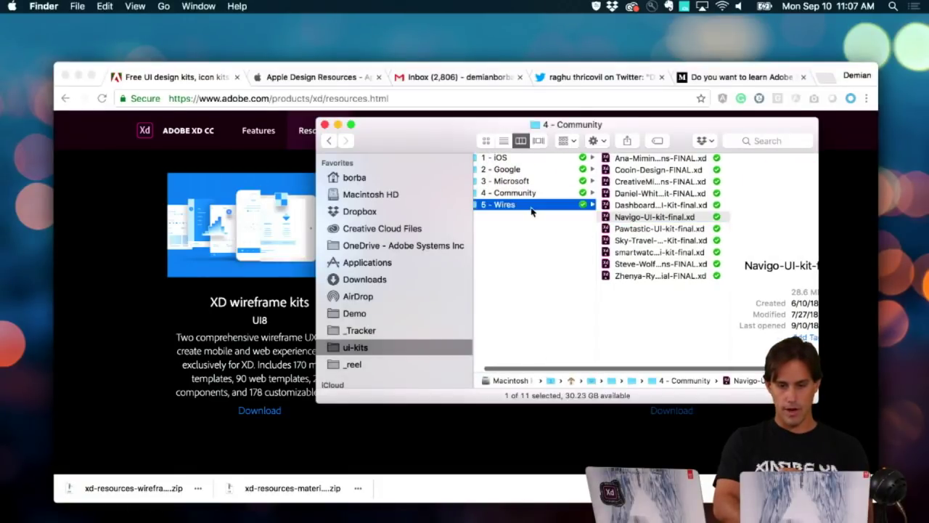
{"action": "left_click", "coordinate": [632, 172]}
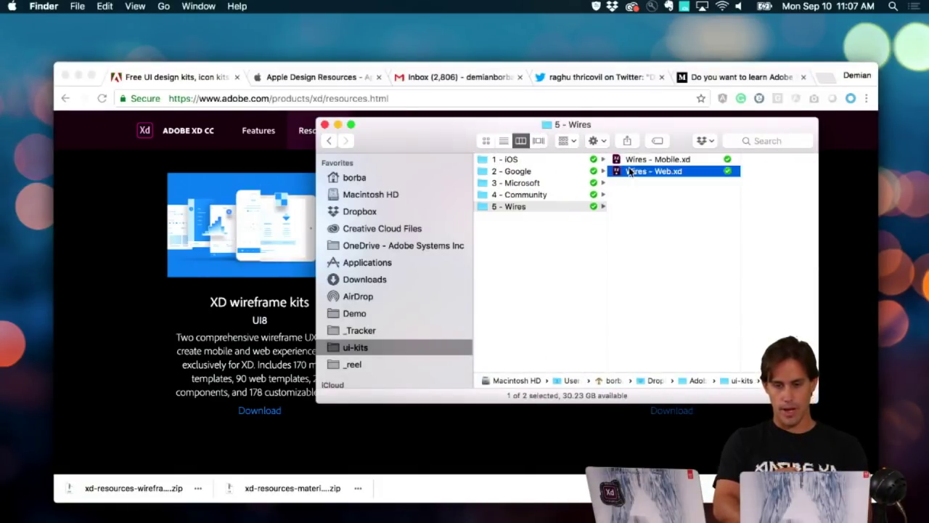
{"action": "left_click", "coordinate": [589, 161]}
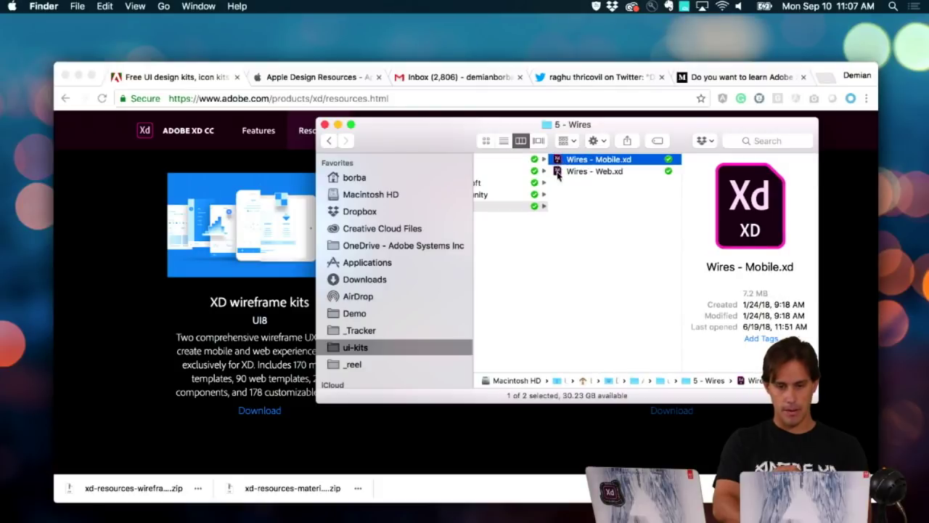
Step: Open Wires - Web.xd from the "5 - Wires" folder in Adobe XD and move its window over the one behind
{"action": "left_click", "coordinate": [561, 173]}
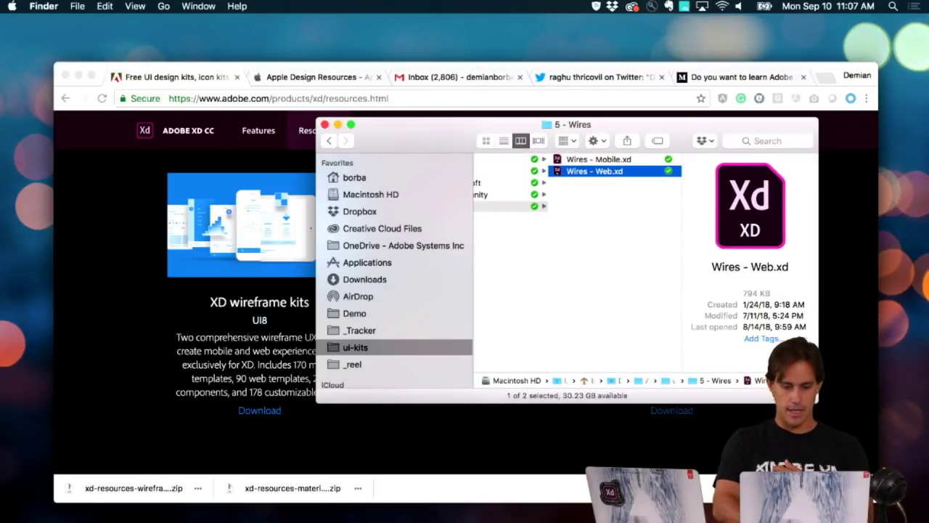
{"action": "left_click", "coordinate": [289, 521]}
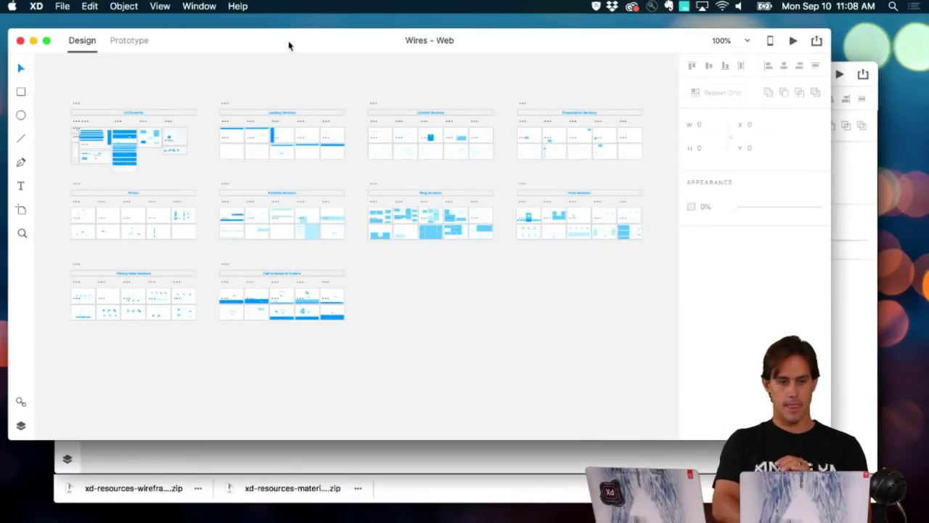
{"action": "left_click_drag", "start_coordinate": [288, 41], "coordinate": [336, 79]}
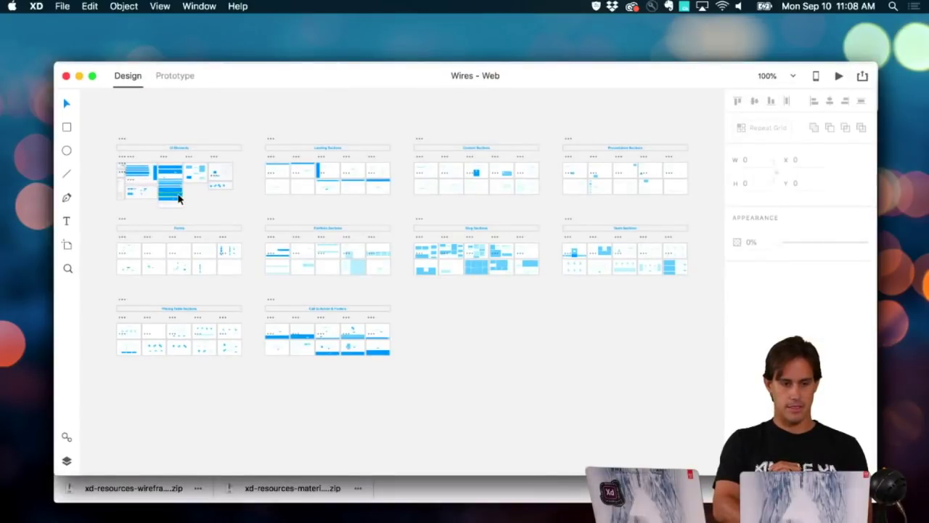
Step: Examine the color palette, icons and navigation bars among the UI Elements artboards of the web wireframe kit
{"action": "scroll", "coordinate": [179, 198], "scroll_direction": "up", "scroll_amount": 10}
{"action": "scroll", "coordinate": [179, 199], "scroll_direction": "up", "scroll_amount": 5}
{"action": "scroll", "coordinate": [179, 199], "scroll_direction": "left", "scroll_amount": 7}
{"action": "scroll", "coordinate": [179, 198], "scroll_direction": "up", "scroll_amount": 6}
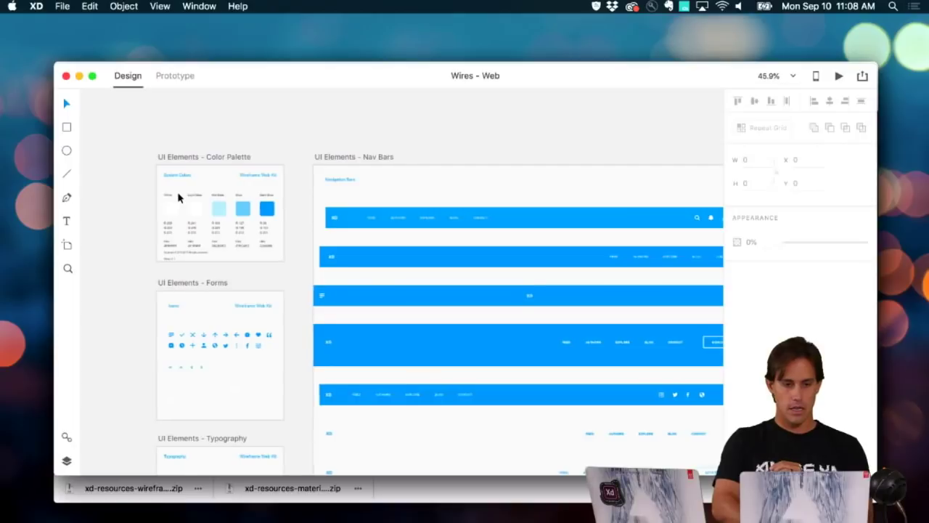
{"action": "scroll", "coordinate": [179, 199], "scroll_direction": "right", "scroll_amount": 8}
{"action": "scroll", "coordinate": [179, 198], "scroll_direction": "down", "scroll_amount": 3}
{"action": "scroll", "coordinate": [180, 198], "scroll_direction": "down", "scroll_amount": 2}
{"action": "scroll", "coordinate": [180, 198], "scroll_direction": "right", "scroll_amount": 10}
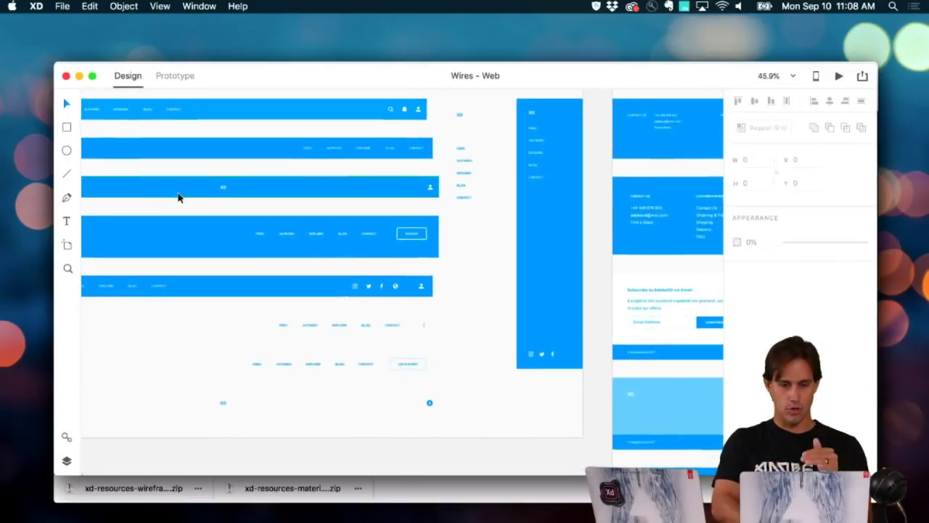
Step: Look over the footer, card, flowchart and graphic element artboards of the web wireframe kit
{"action": "scroll", "coordinate": [179, 198], "scroll_direction": "right", "scroll_amount": 5}
{"action": "scroll", "coordinate": [179, 198], "scroll_direction": "up", "scroll_amount": 2}
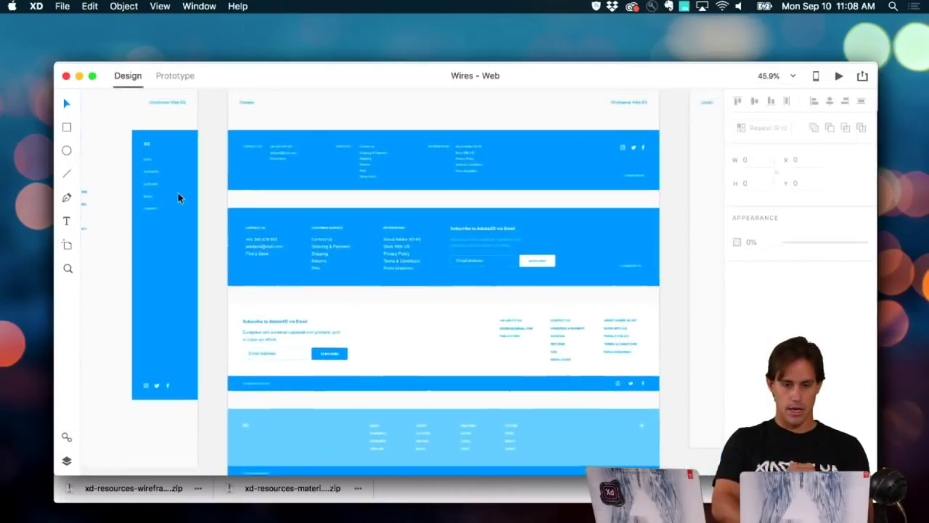
{"action": "scroll", "coordinate": [179, 198], "scroll_direction": "down", "scroll_amount": 1}
{"action": "scroll", "coordinate": [180, 198], "scroll_direction": "down", "scroll_amount": 5}
{"action": "scroll", "coordinate": [179, 198], "scroll_direction": "right", "scroll_amount": 3}
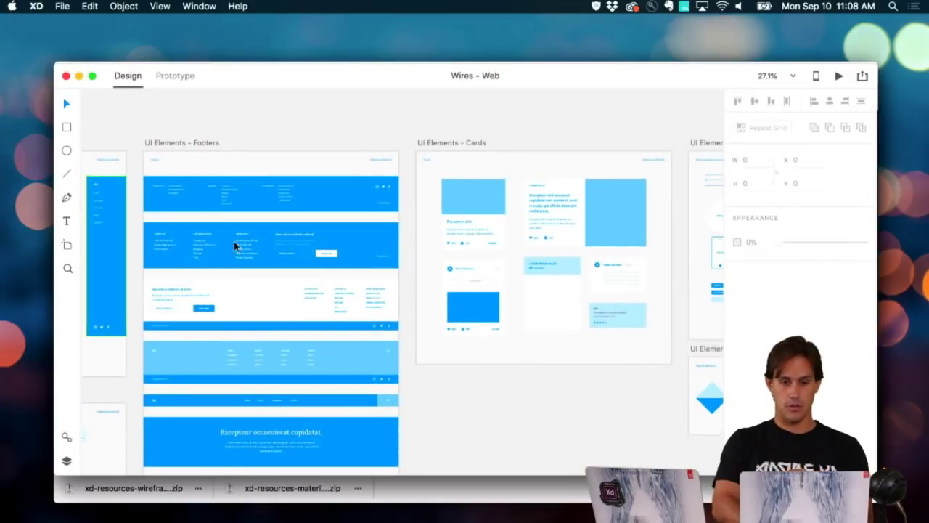
{"action": "scroll", "coordinate": [446, 207], "scroll_direction": "right", "scroll_amount": 8}
{"action": "scroll", "coordinate": [445, 207], "scroll_direction": "right", "scroll_amount": 12}
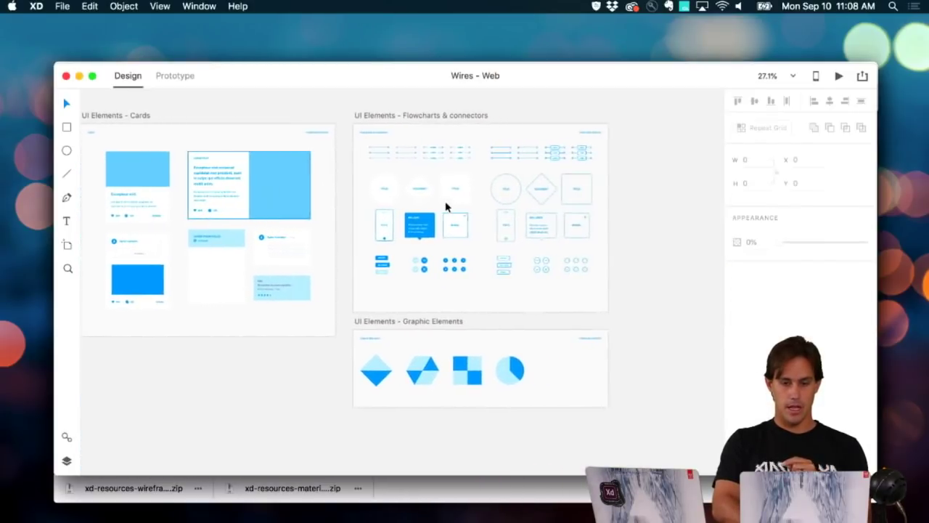
Step: Review the Landing artboards of the web wireframe kit
{"action": "scroll", "coordinate": [446, 207], "scroll_direction": "right", "scroll_amount": 10}
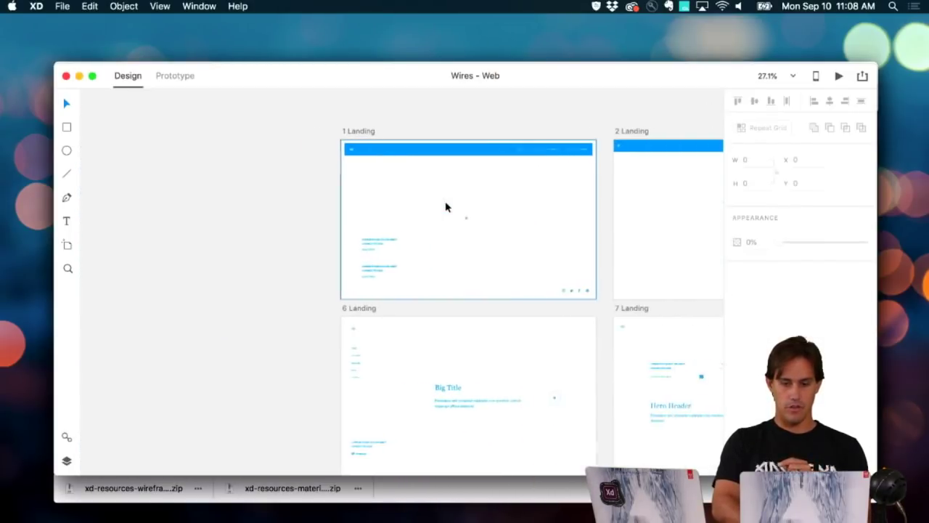
{"action": "scroll", "coordinate": [446, 207], "scroll_direction": "down", "scroll_amount": 2}
{"action": "scroll", "coordinate": [446, 206], "scroll_direction": "right", "scroll_amount": 3}
{"action": "scroll", "coordinate": [446, 206], "scroll_direction": "up", "scroll_amount": 1}
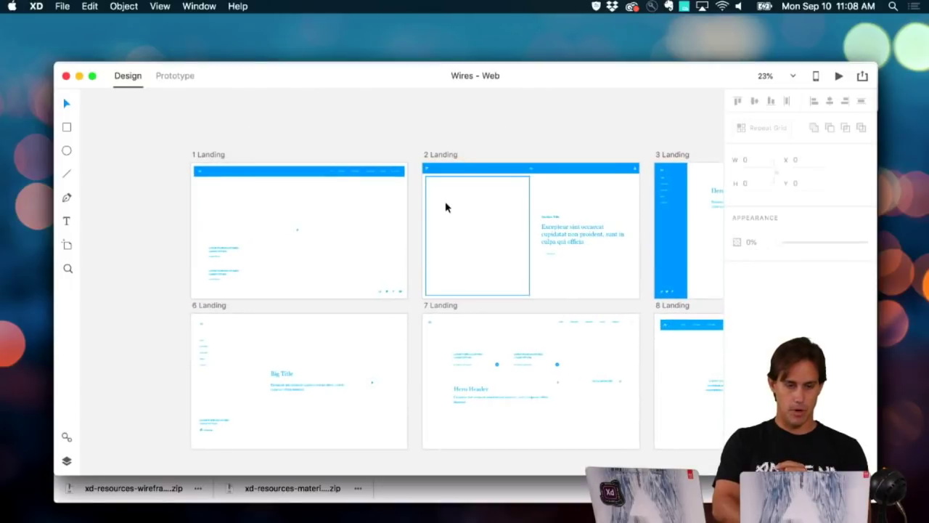
{"action": "scroll", "coordinate": [445, 206], "scroll_direction": "down", "scroll_amount": 5}
{"action": "scroll", "coordinate": [446, 207], "scroll_direction": "left", "scroll_amount": 1}
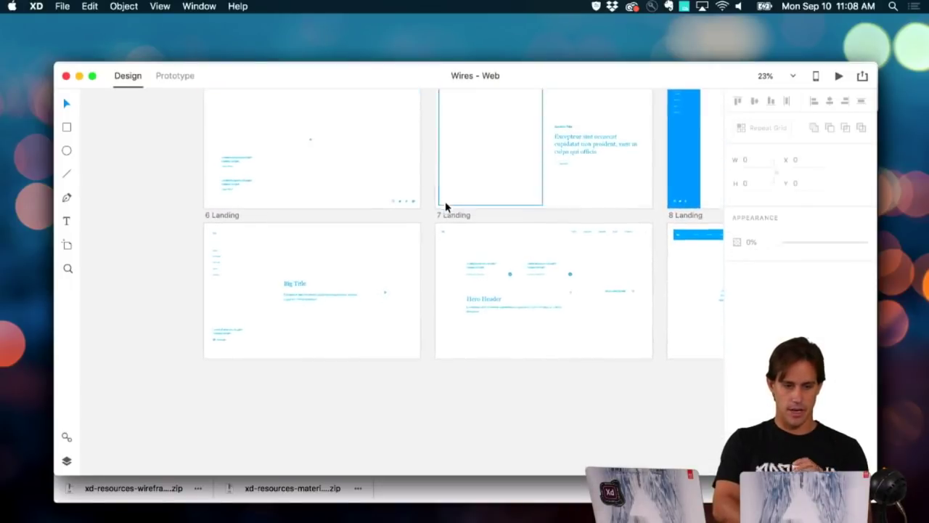
Step: Examine the Forms artboards of the web wireframe kit up close and close the document
{"action": "scroll", "coordinate": [446, 207], "scroll_direction": "down", "scroll_amount": 3}
{"action": "scroll", "coordinate": [445, 207], "scroll_direction": "down", "scroll_amount": 3}
{"action": "scroll", "coordinate": [446, 207], "scroll_direction": "down", "scroll_amount": 6}
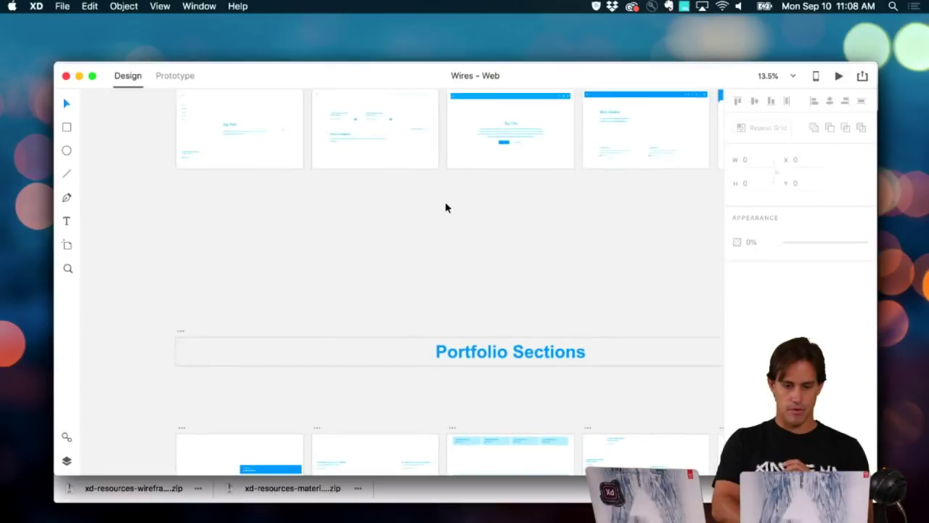
{"action": "scroll", "coordinate": [445, 207], "scroll_direction": "down", "scroll_amount": 2}
{"action": "scroll", "coordinate": [446, 207], "scroll_direction": "left", "scroll_amount": 10}
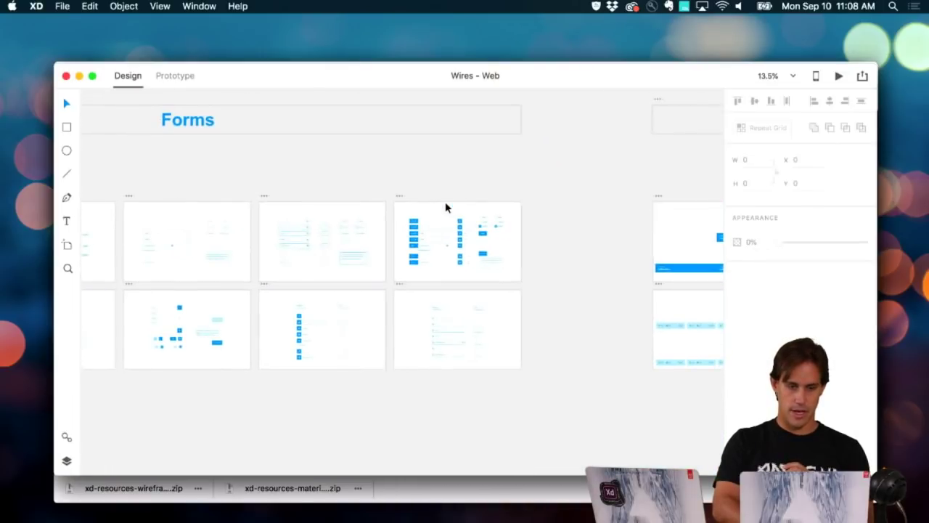
{"action": "scroll", "coordinate": [446, 207], "scroll_direction": "left", "scroll_amount": 3}
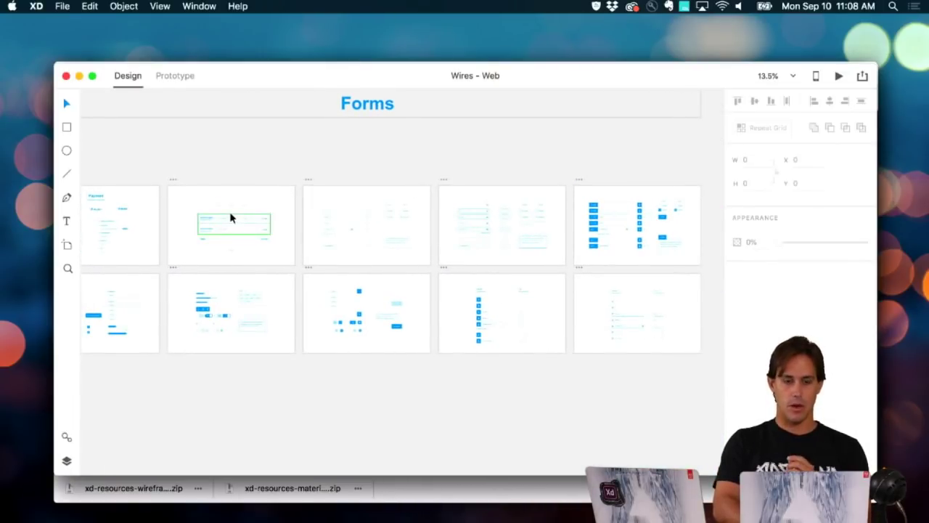
{"action": "scroll", "coordinate": [231, 216], "scroll_direction": "up", "scroll_amount": 5}
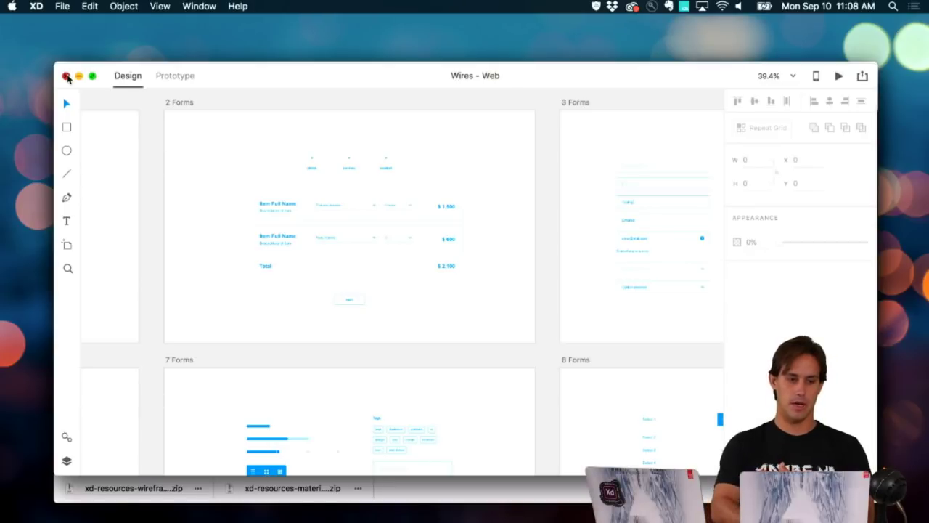
{"action": "left_click", "coordinate": [66, 75]}
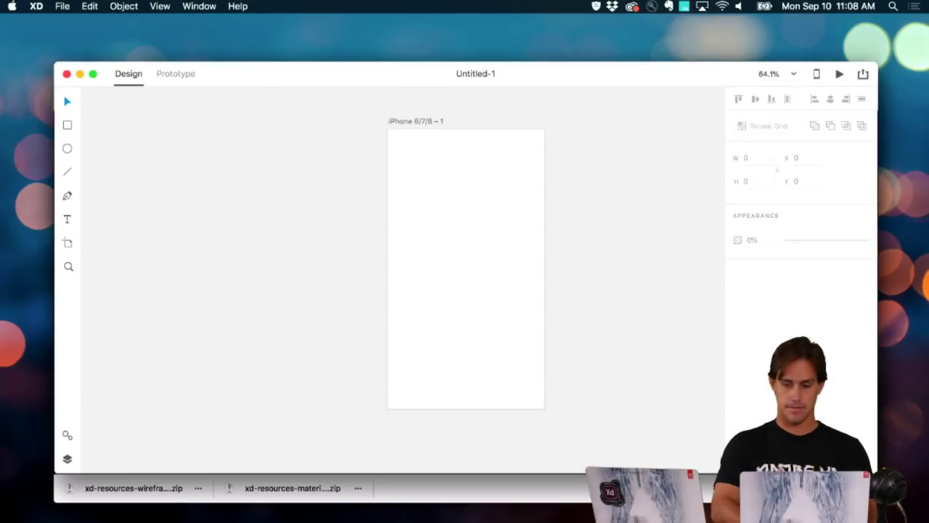
Step: Switch to Chrome and review the remaining UI kits on Adobe's XD resources page, from Smartwatch through MentorMe
{"action": "key", "text": "super+Tab"}
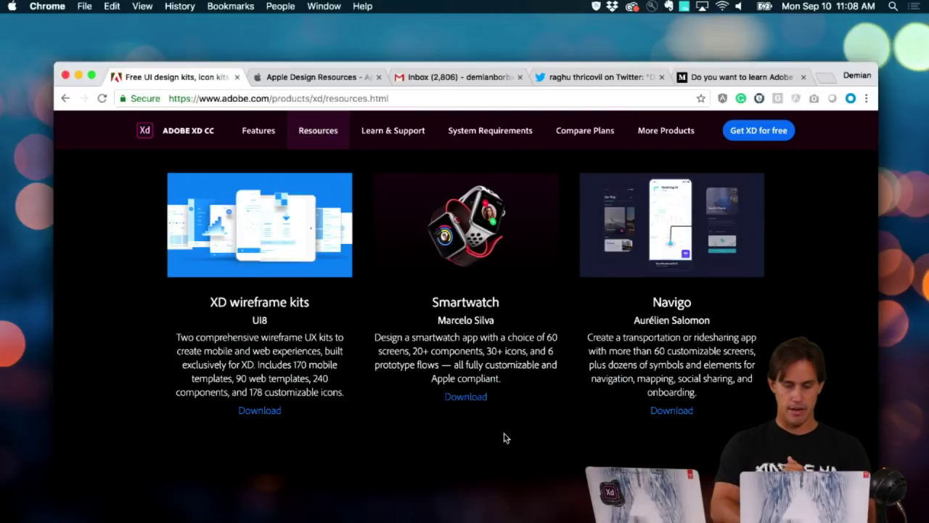
{"action": "scroll", "coordinate": [504, 494], "scroll_direction": "down", "scroll_amount": 5}
{"action": "scroll", "coordinate": [680, 237], "scroll_direction": "up", "scroll_amount": 5}
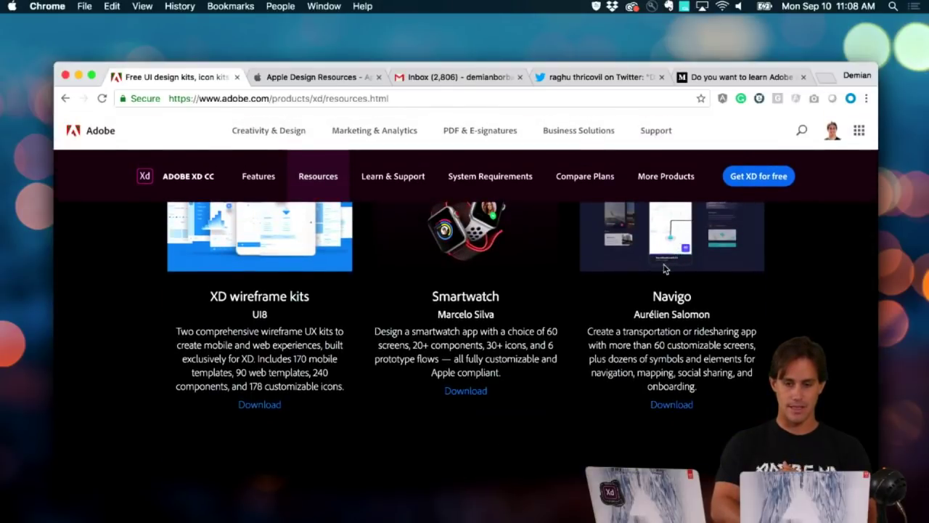
{"action": "scroll", "coordinate": [664, 266], "scroll_direction": "down", "scroll_amount": 3}
{"action": "scroll", "coordinate": [667, 269], "scroll_direction": "down", "scroll_amount": 5}
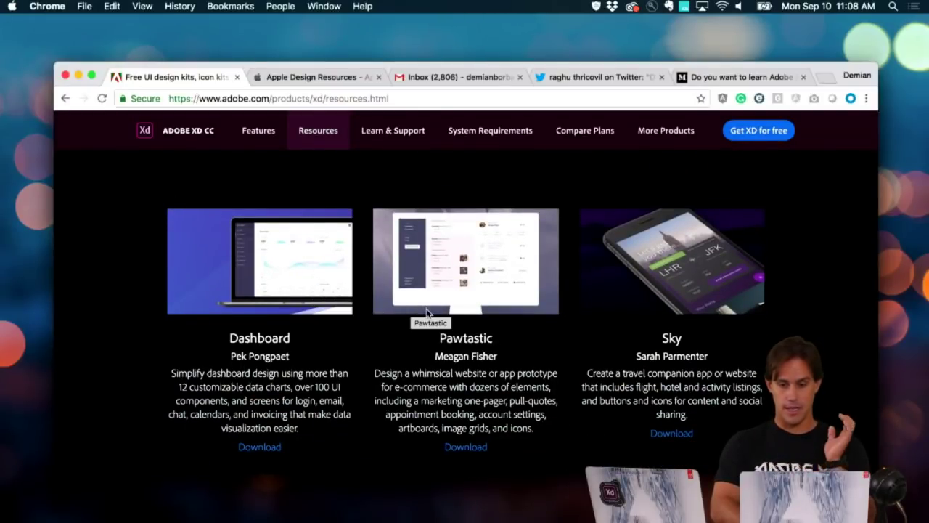
{"action": "scroll", "coordinate": [428, 313], "scroll_direction": "down", "scroll_amount": 3}
{"action": "scroll", "coordinate": [428, 312], "scroll_direction": "down", "scroll_amount": 6}
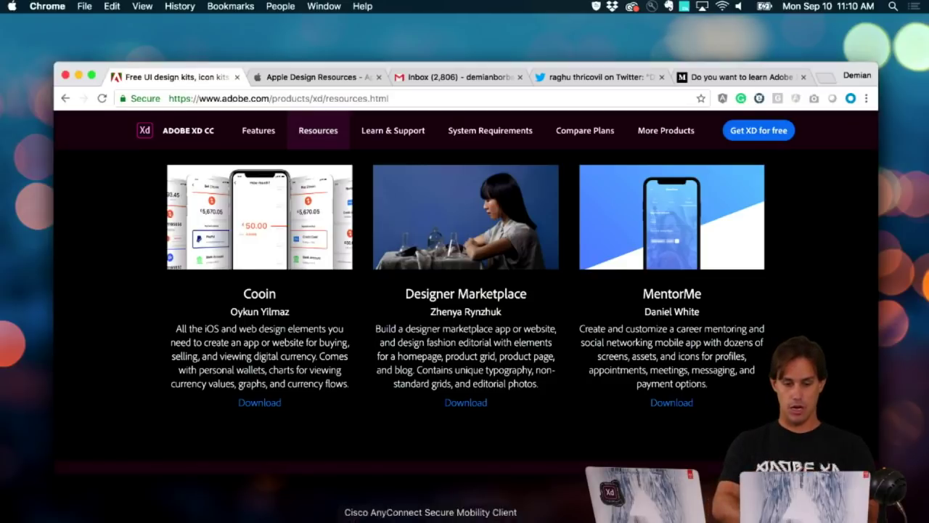
Step: Switch to Finder, show the Creative Cloud Files folder and shift the window slightly aside
{"action": "left_click", "coordinate": [148, 520]}
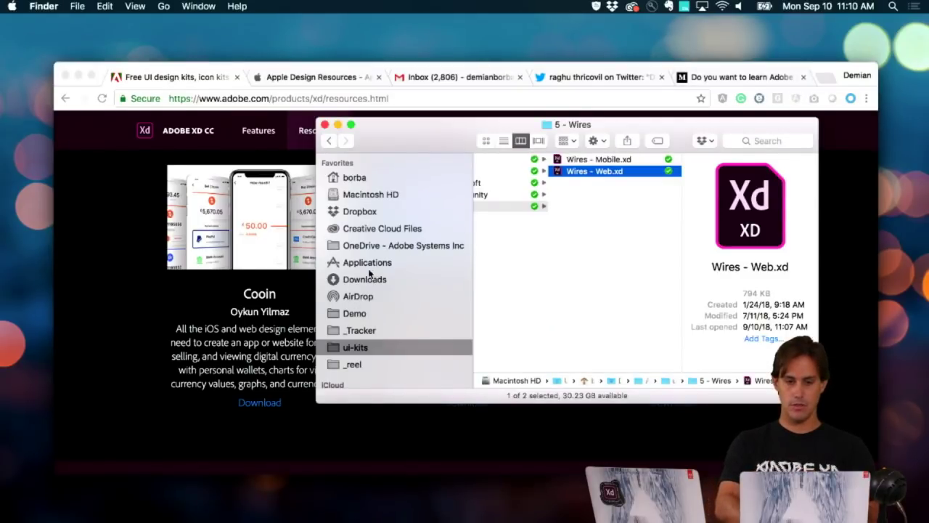
{"action": "left_click", "coordinate": [358, 230]}
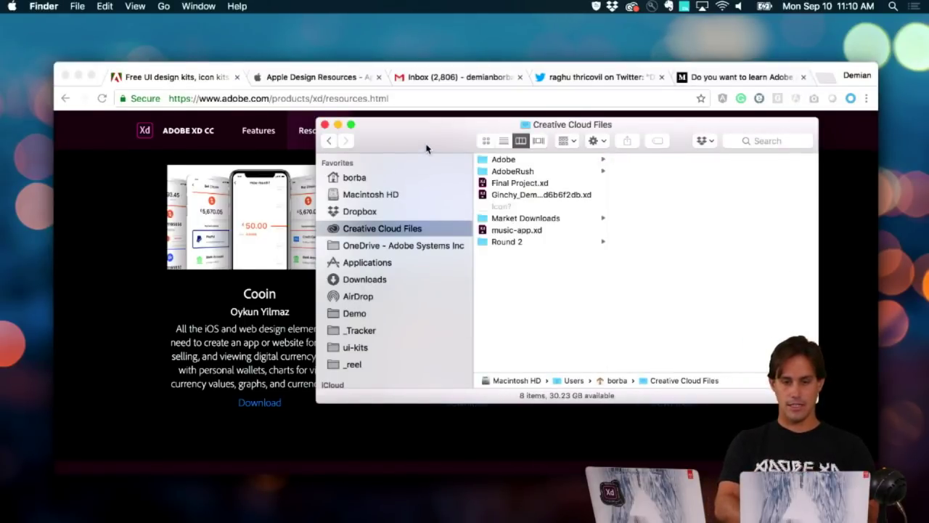
{"action": "left_click_drag", "start_coordinate": [428, 149], "coordinate": [394, 150]}
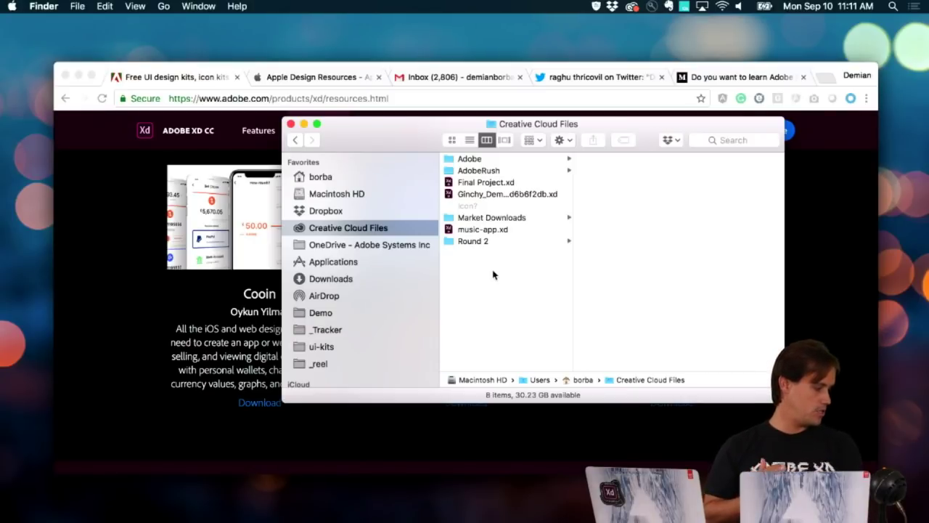
Step: Open the recent file Navigo-UI-kit-final.xd in Adobe XD and move its window over the one behind
{"action": "left_click", "coordinate": [137, 242]}
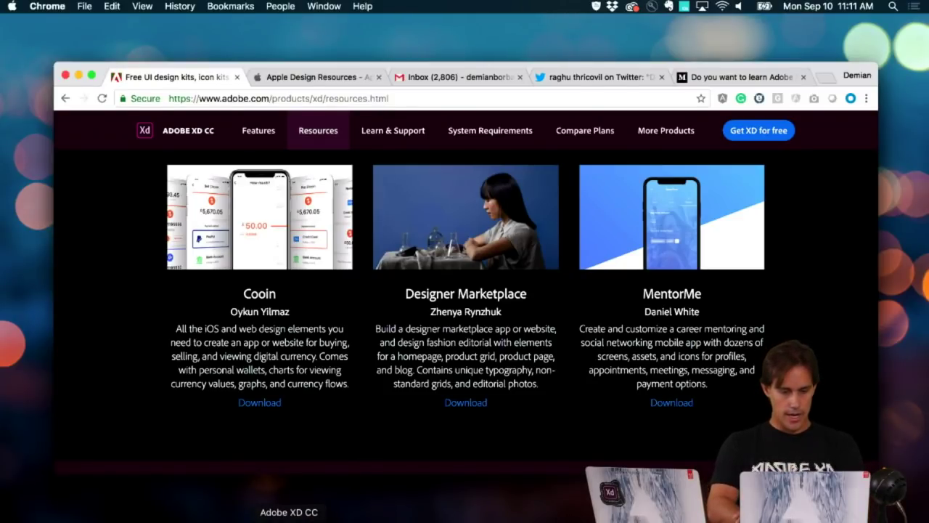
{"action": "right_click", "coordinate": [289, 518]}
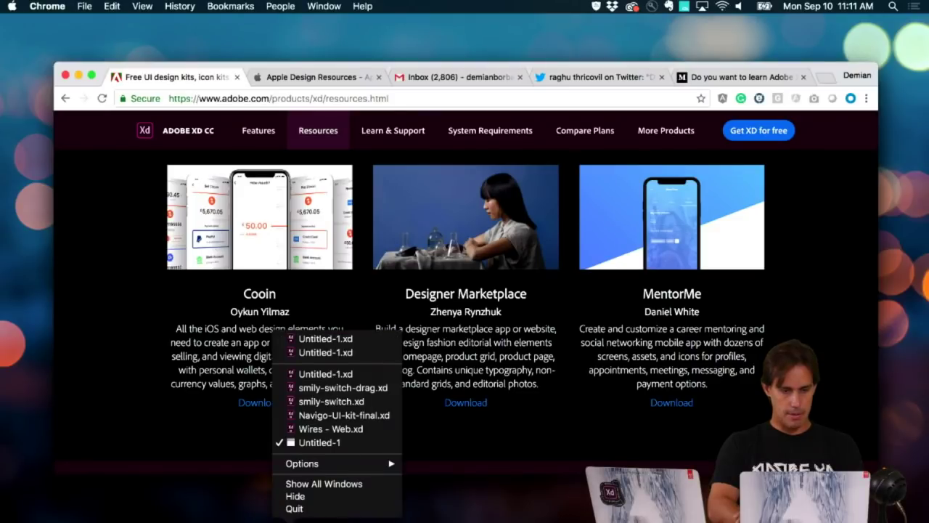
{"action": "left_click", "coordinate": [376, 419]}
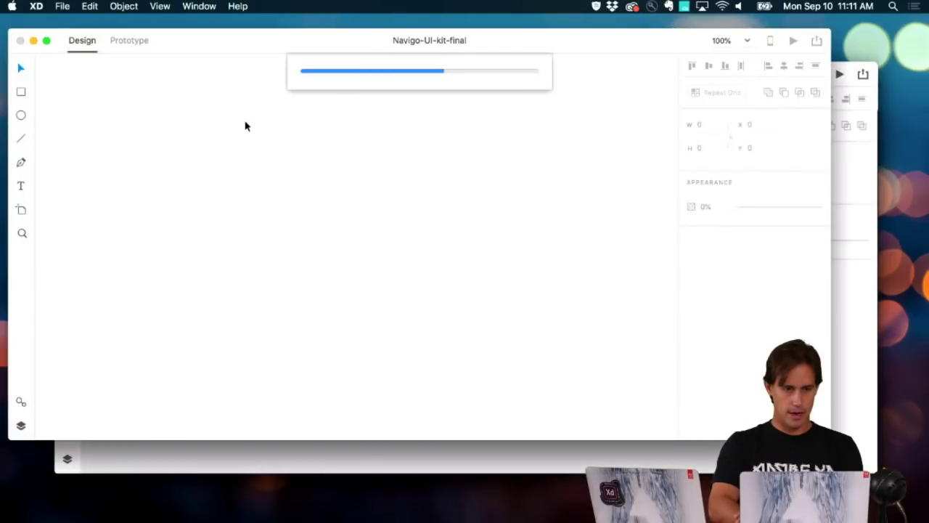
{"action": "left_click_drag", "start_coordinate": [222, 47], "coordinate": [268, 81]}
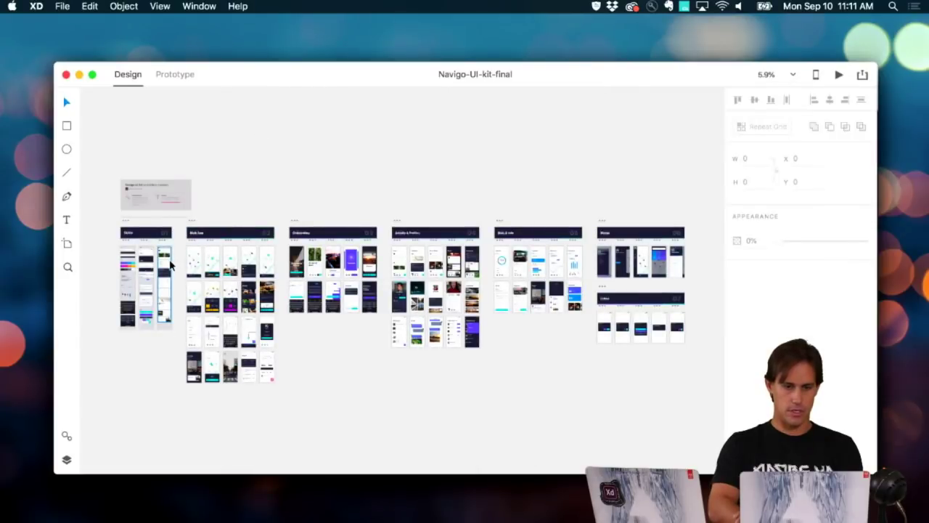
Step: Examine the Guide and Main App artboards of the Navigo UI kit
{"action": "scroll", "coordinate": [143, 208], "scroll_direction": "up", "scroll_amount": 5}
{"action": "scroll", "coordinate": [143, 204], "scroll_direction": "down", "scroll_amount": 5}
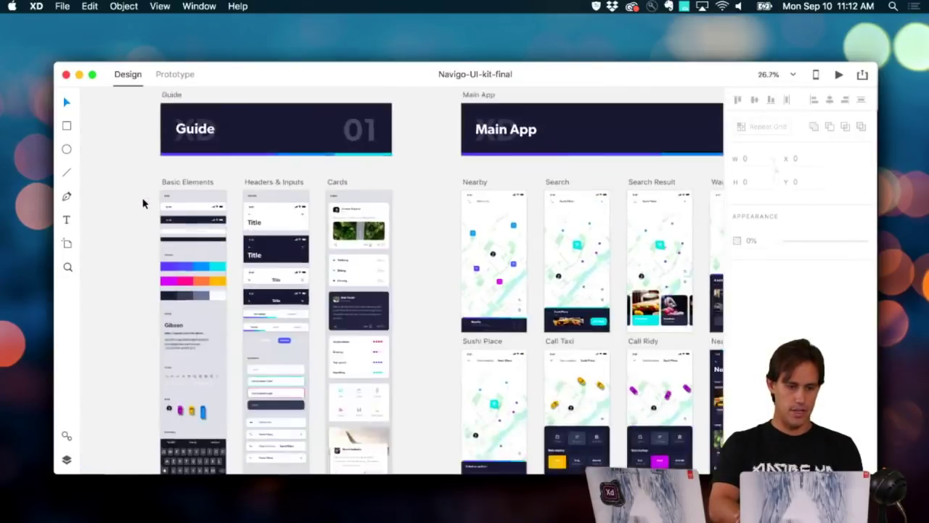
{"action": "scroll", "coordinate": [143, 204], "scroll_direction": "up", "scroll_amount": 2}
{"action": "scroll", "coordinate": [143, 204], "scroll_direction": "right", "scroll_amount": 5}
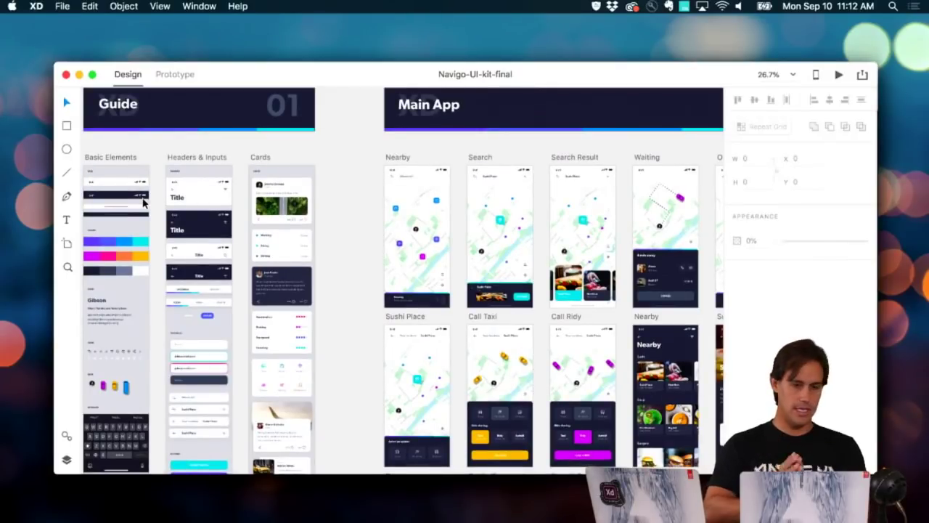
{"action": "scroll", "coordinate": [143, 203], "scroll_direction": "left", "scroll_amount": 2}
{"action": "scroll", "coordinate": [143, 203], "scroll_direction": "up", "scroll_amount": 1}
{"action": "scroll", "coordinate": [143, 203], "scroll_direction": "left", "scroll_amount": 5}
{"action": "scroll", "coordinate": [143, 203], "scroll_direction": "up", "scroll_amount": 3}
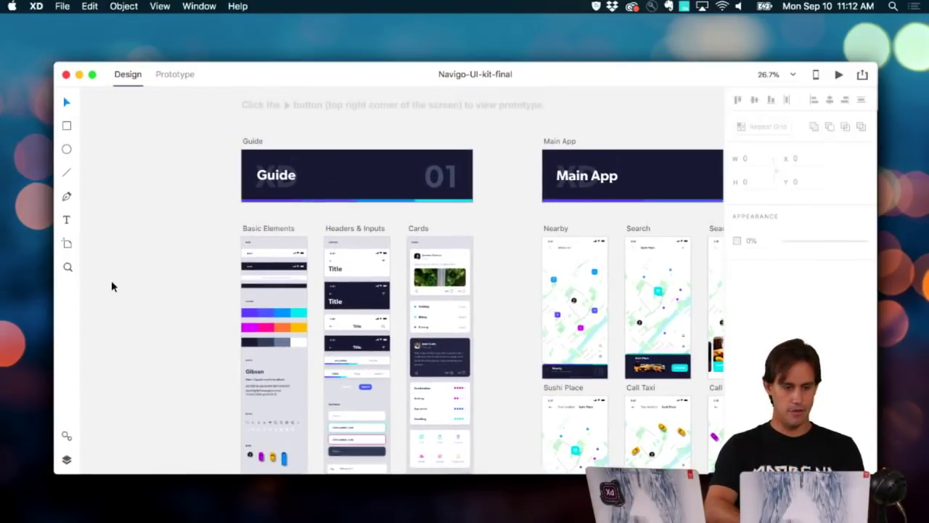
{"action": "scroll", "coordinate": [130, 324], "scroll_direction": "right", "scroll_amount": 2}
{"action": "scroll", "coordinate": [130, 325], "scroll_direction": "down", "scroll_amount": 2}
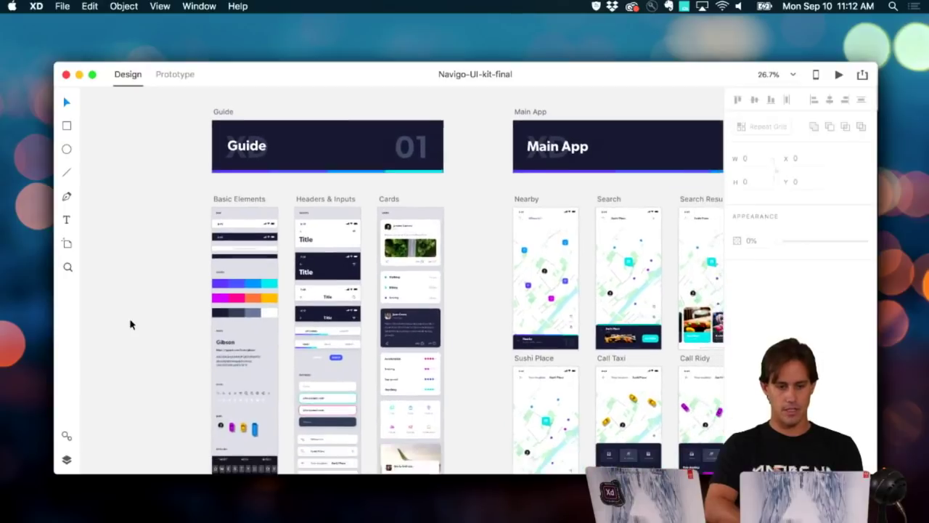
{"action": "scroll", "coordinate": [295, 305], "scroll_direction": "right", "scroll_amount": 2}
{"action": "scroll", "coordinate": [296, 304], "scroll_direction": "down", "scroll_amount": 1}
Step: Select the background rectangle of the dark large-title header in the Headers & Inputs artboard
{"action": "scroll", "coordinate": [295, 303], "scroll_direction": "up", "scroll_amount": 5}
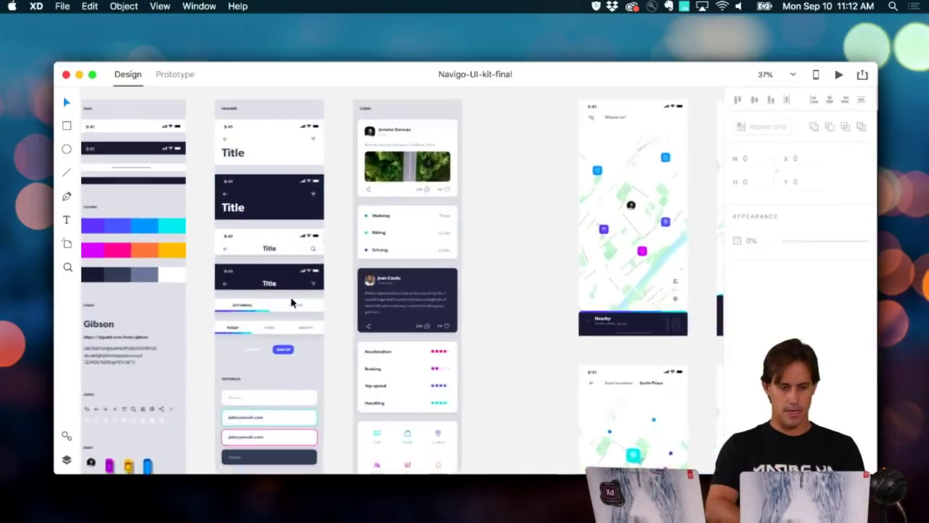
{"action": "scroll", "coordinate": [291, 302], "scroll_direction": "left", "scroll_amount": 4}
{"action": "scroll", "coordinate": [291, 303], "scroll_direction": "up", "scroll_amount": 2}
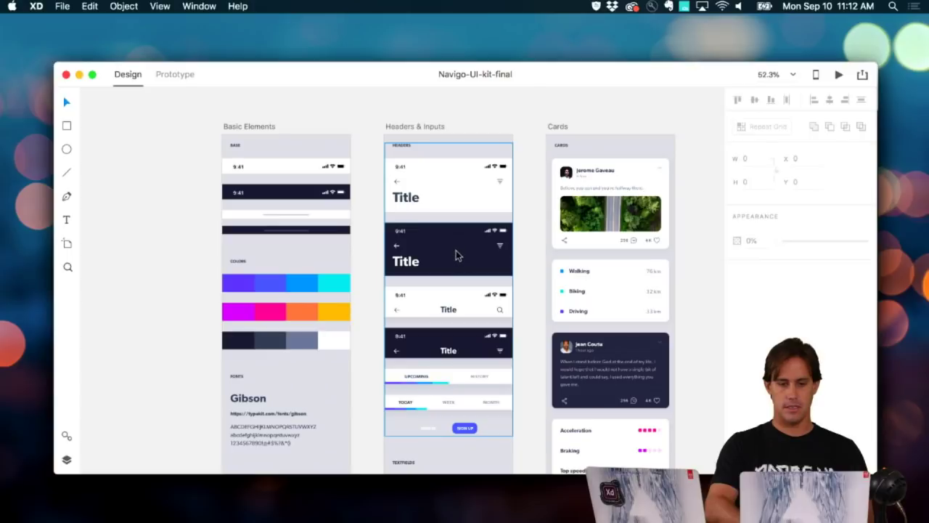
{"action": "scroll", "coordinate": [457, 254], "scroll_direction": "up", "scroll_amount": 5}
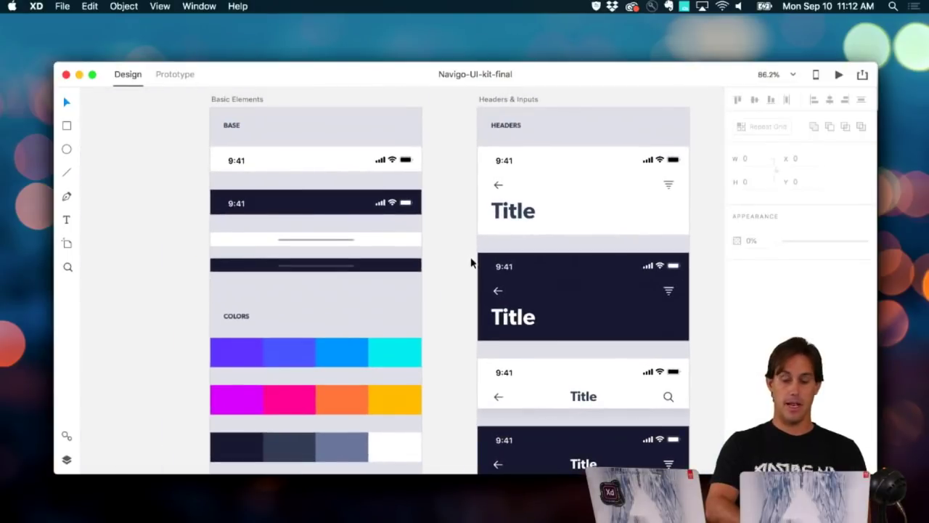
{"action": "double_click", "coordinate": [537, 291]}
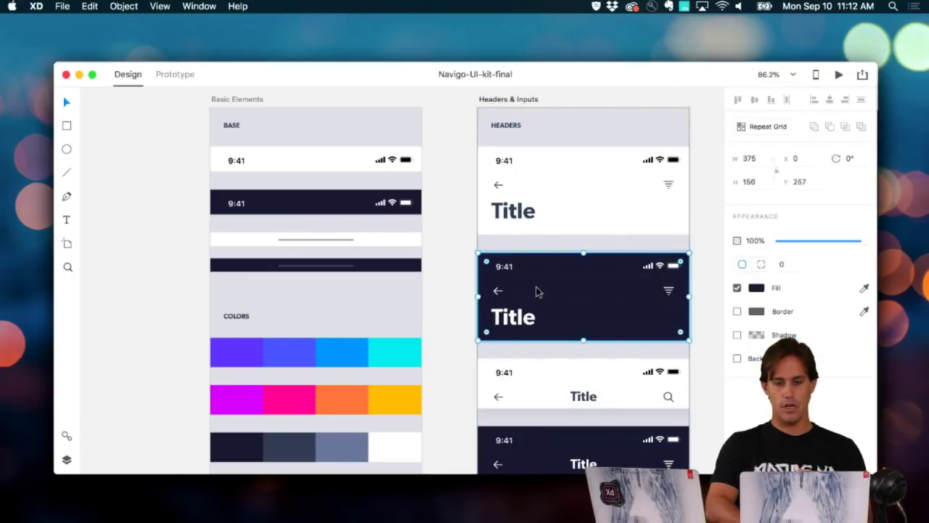
Step: Try a grey #9F9F9F fill on the dark large-title header's background, and undo the fill change
{"action": "left_click", "coordinate": [756, 288]}
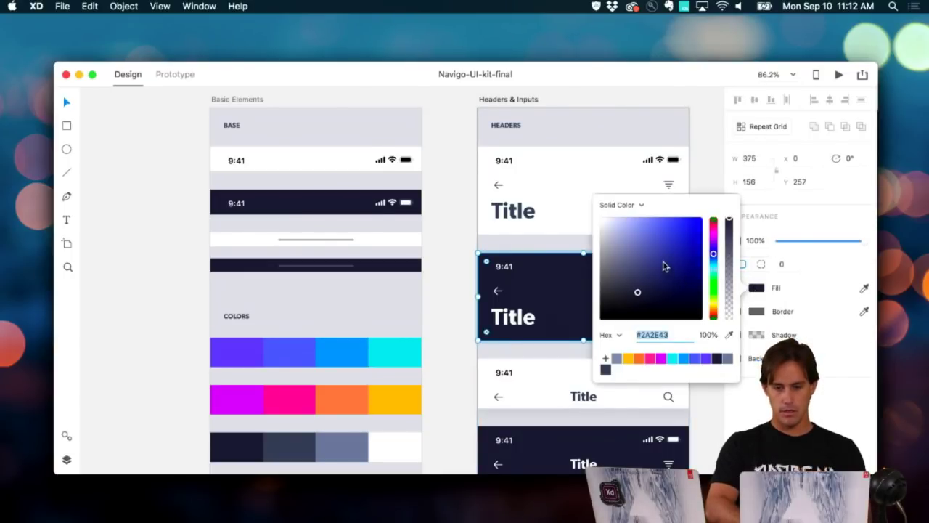
{"action": "left_click_drag", "start_coordinate": [664, 266], "coordinate": [582, 260]}
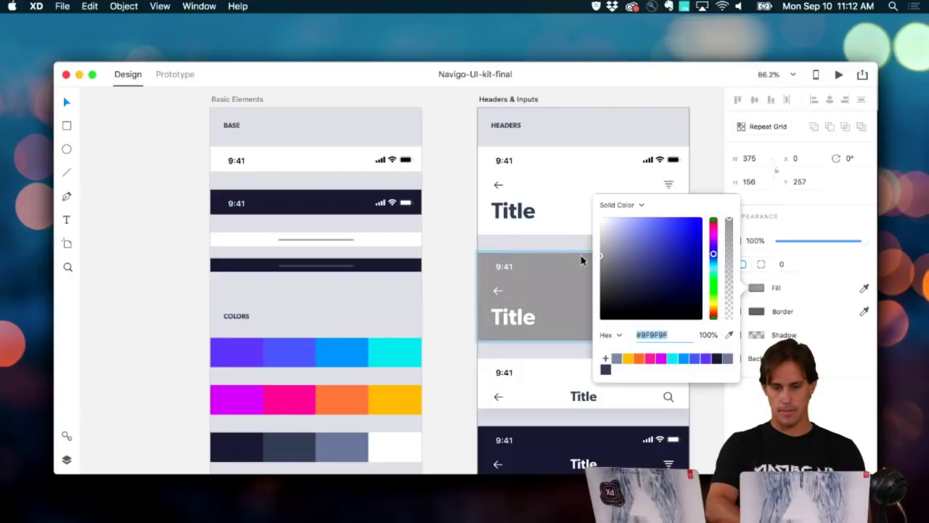
{"action": "left_click", "coordinate": [465, 317]}
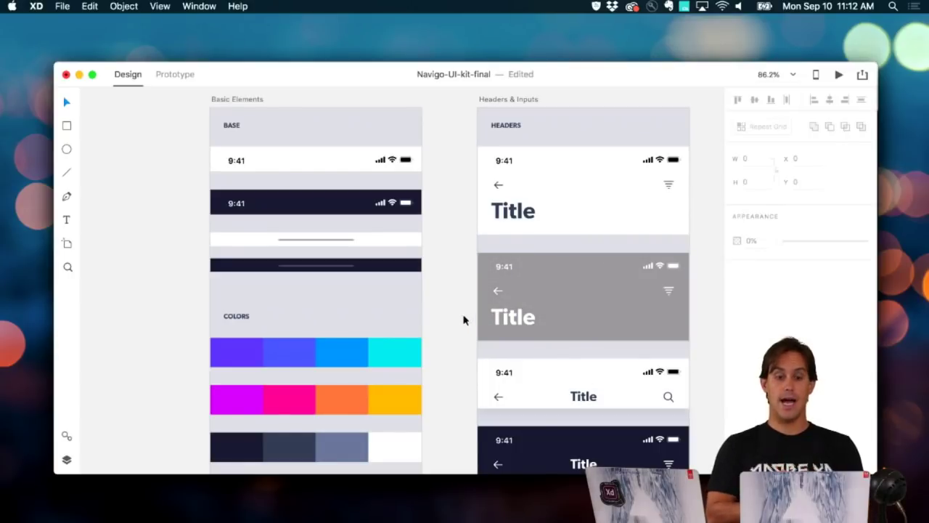
{"action": "key", "text": "super+z"}
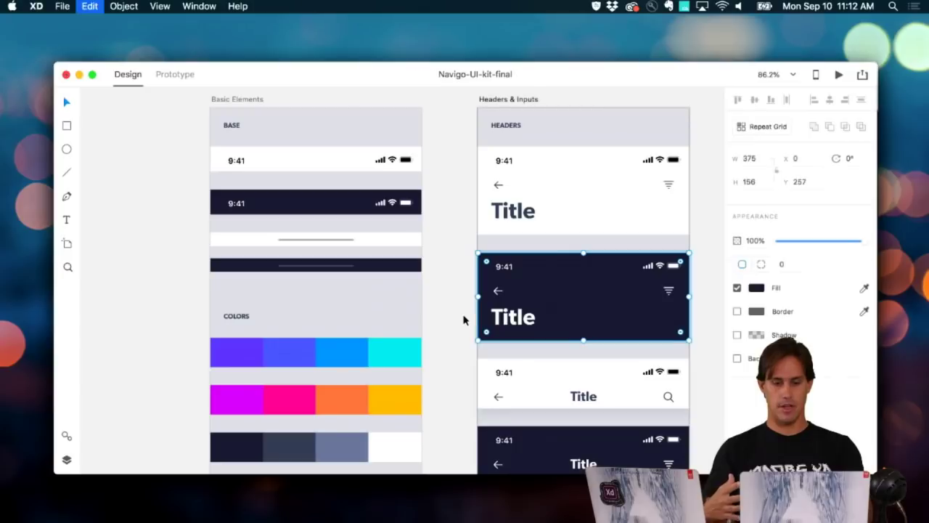
{"action": "left_click", "coordinate": [170, 288]}
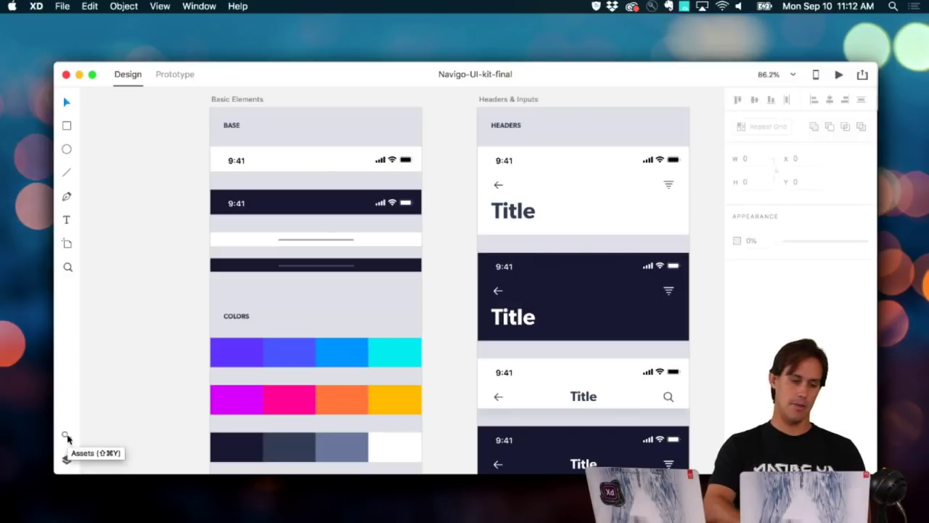
Step: Show the document's assets and look through the colors and character styles
{"action": "left_click", "coordinate": [159, 6]}
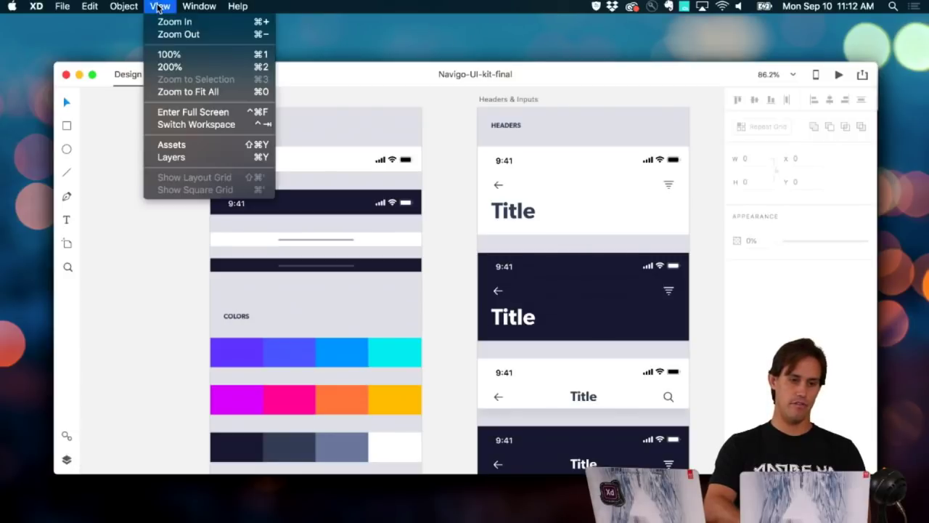
{"action": "left_click", "coordinate": [182, 150]}
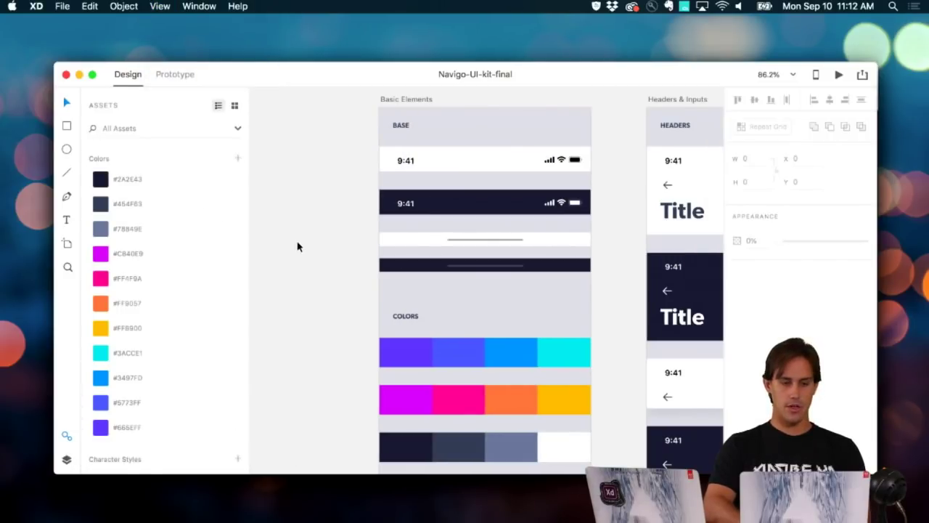
{"action": "scroll", "coordinate": [174, 272], "scroll_direction": "down", "scroll_amount": 3}
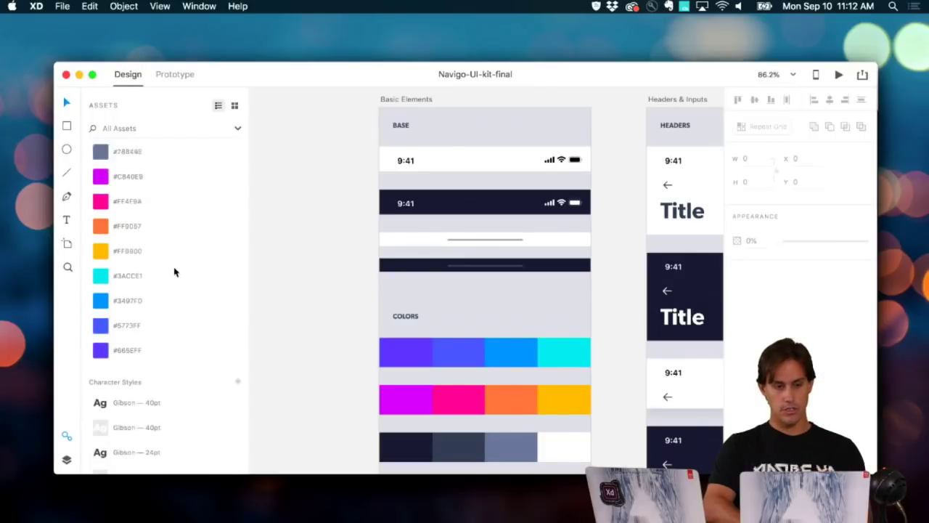
{"action": "scroll", "coordinate": [174, 272], "scroll_direction": "down", "scroll_amount": 5}
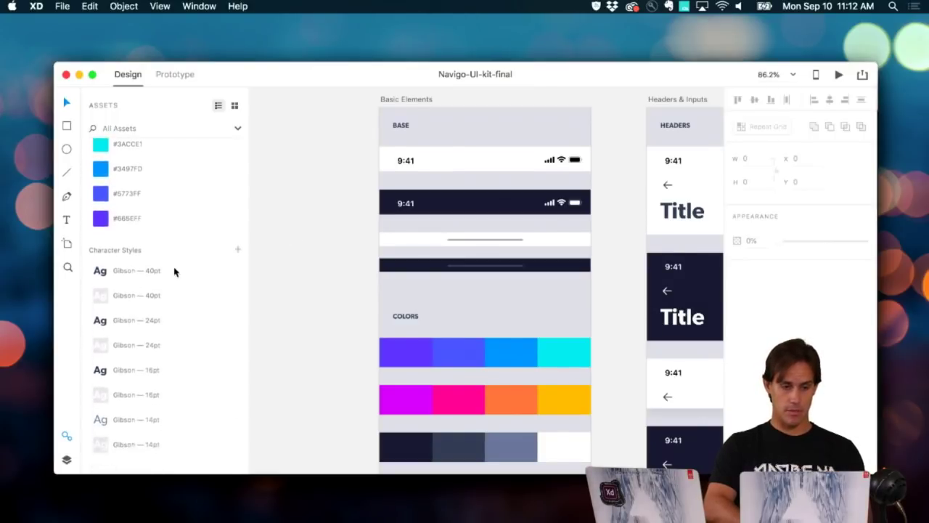
{"action": "scroll", "coordinate": [174, 271], "scroll_direction": "down", "scroll_amount": 4}
{"action": "scroll", "coordinate": [175, 272], "scroll_direction": "up", "scroll_amount": 10}
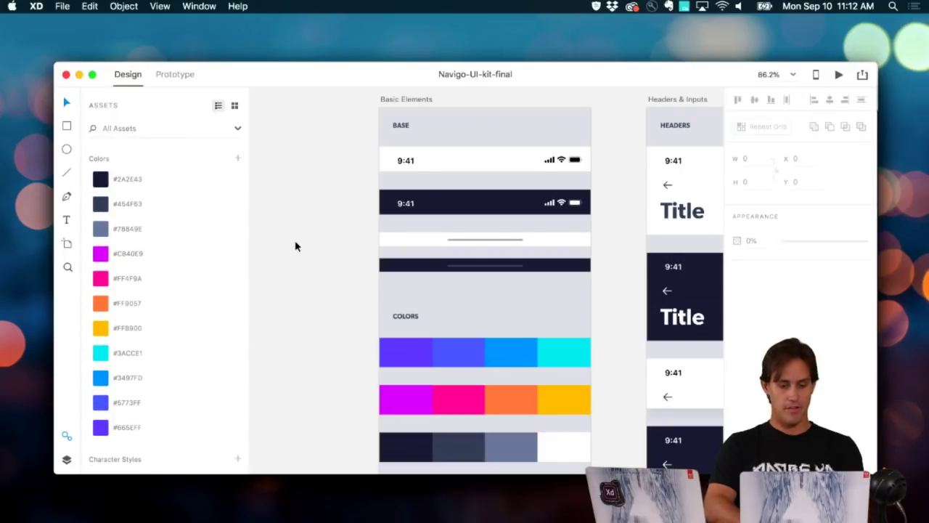
Step: Draw a 44 × 44 square on the empty canvas beside the Basic Elements artboard and fill it with red #ED0606
{"action": "key", "text": "r"}
{"action": "left_click_drag", "start_coordinate": [294, 216], "coordinate": [321, 243]}
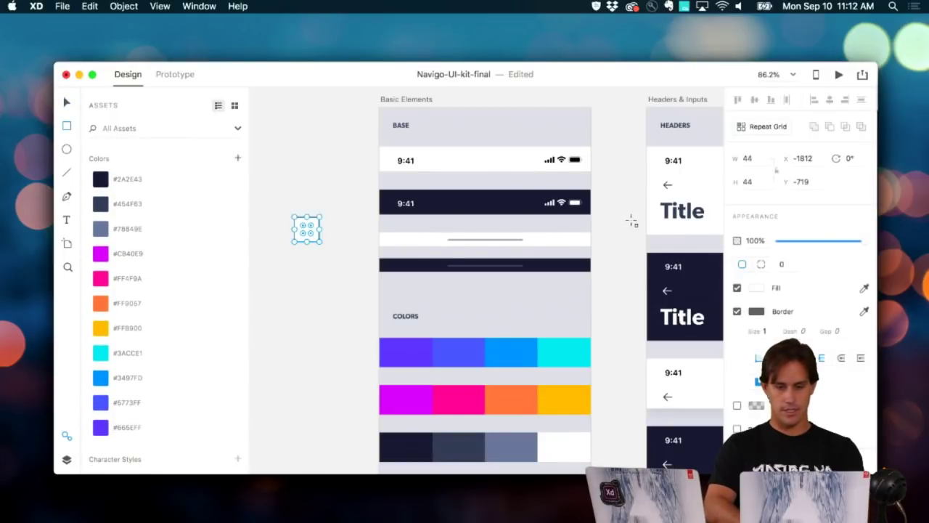
{"action": "left_click", "coordinate": [756, 288]}
{"action": "left_click", "coordinate": [696, 223]}
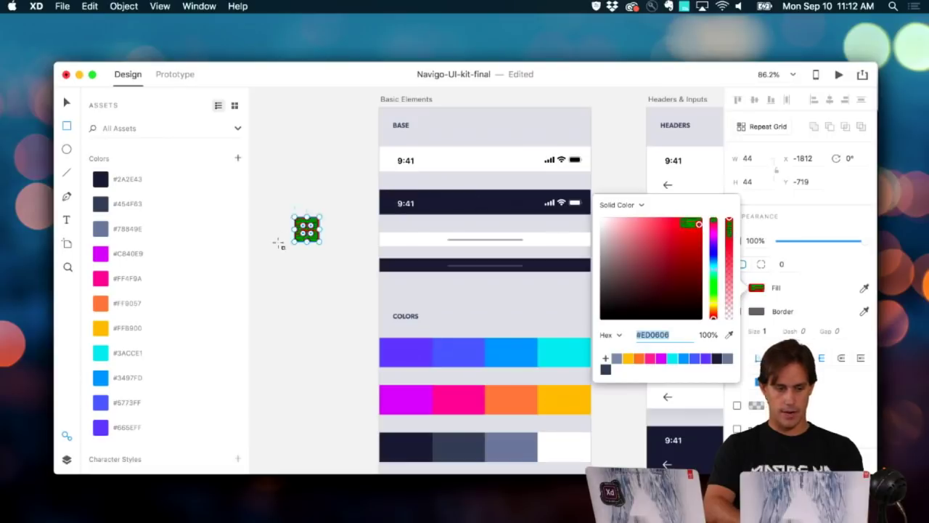
{"action": "type", "text": "v"}
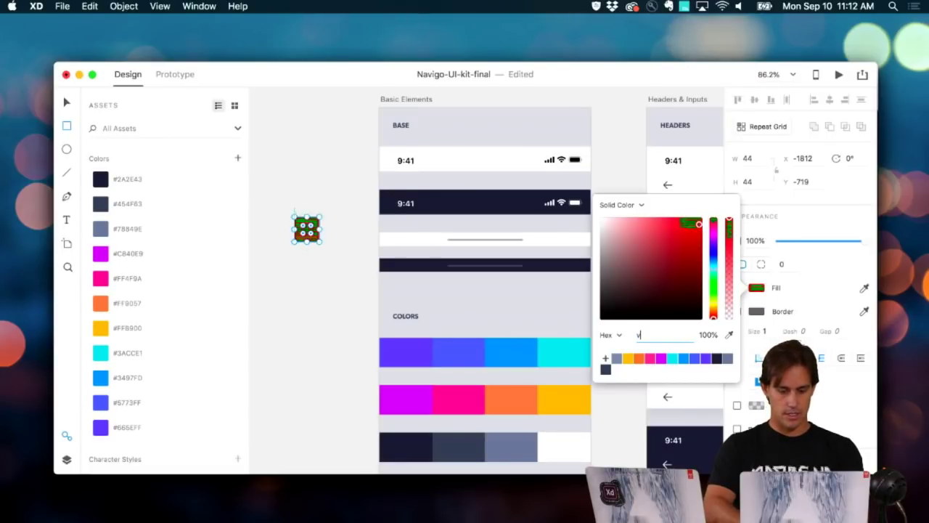
{"action": "type", "text": "v"}
{"action": "left_click", "coordinate": [67, 105]}
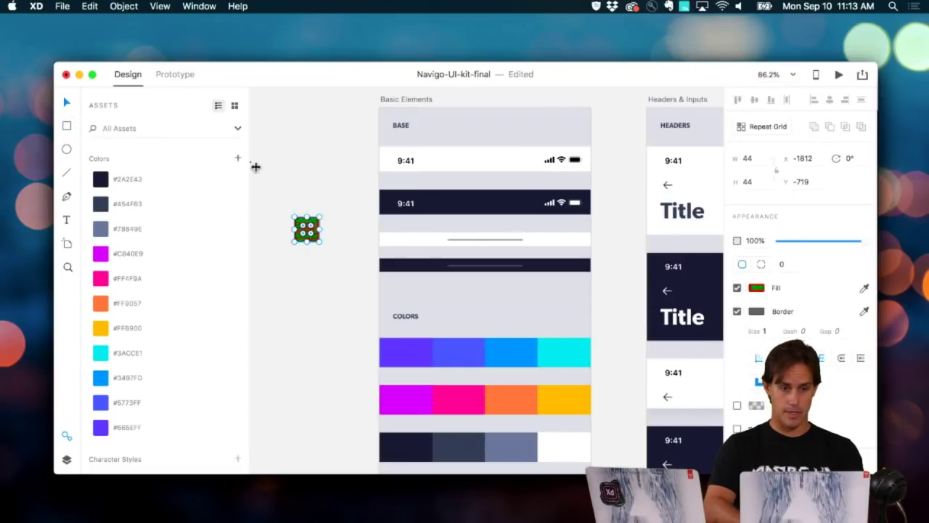
Step: Add the selected square's colors to the assets and rename the #ED0606 color as red
{"action": "left_click", "coordinate": [237, 157]}
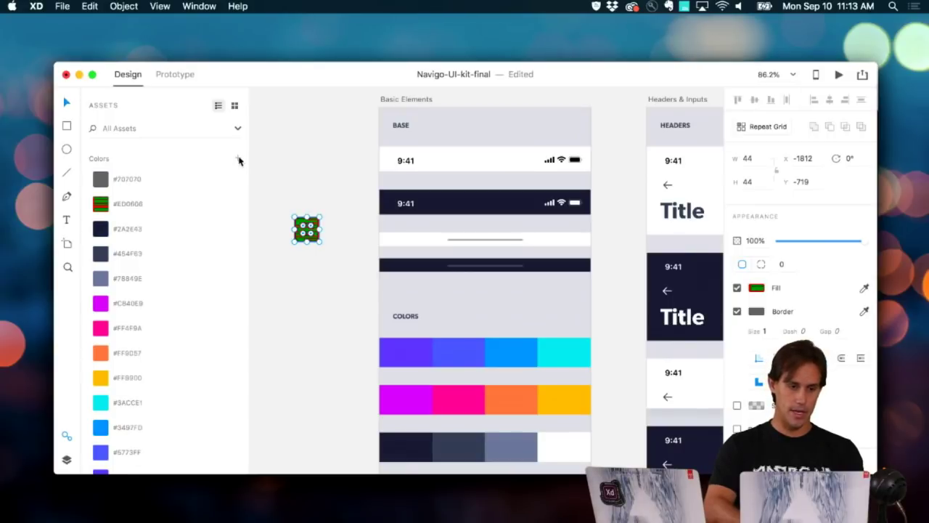
{"action": "double_click", "coordinate": [127, 205]}
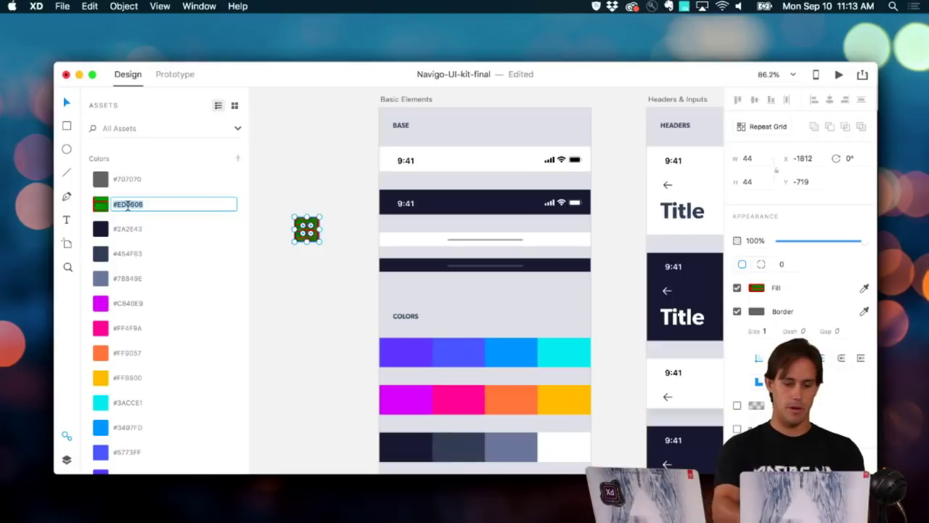
{"action": "type", "text": "red"}
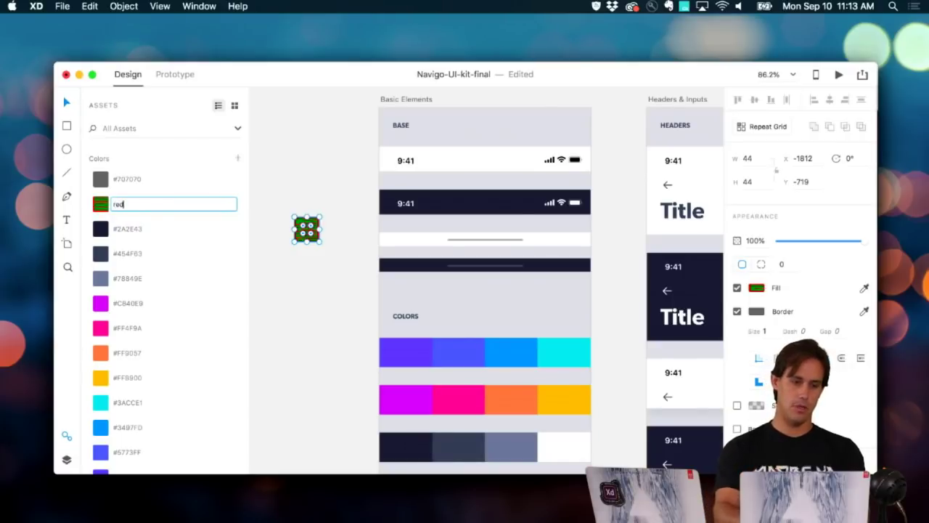
{"action": "left_click", "coordinate": [276, 291]}
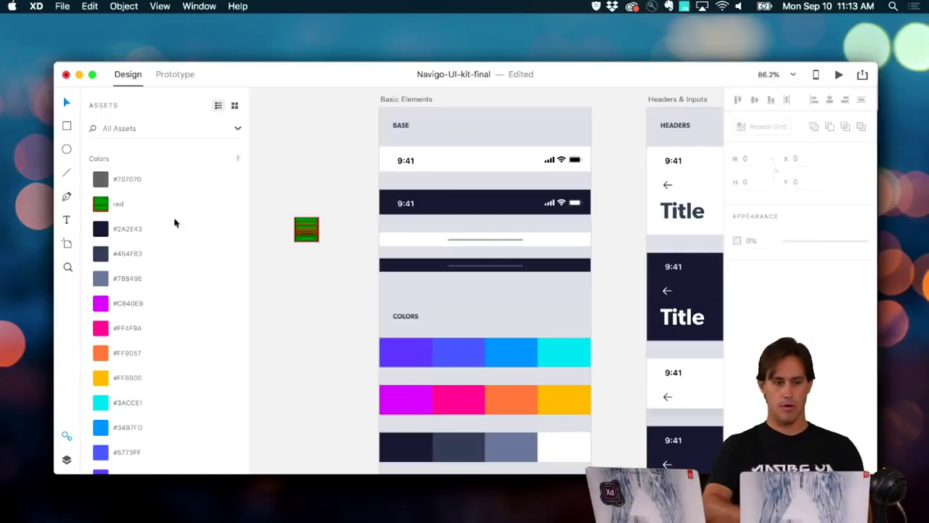
Step: Edit the color asset named red, changing it to cyan #06EDDB
{"action": "left_click", "coordinate": [306, 228]}
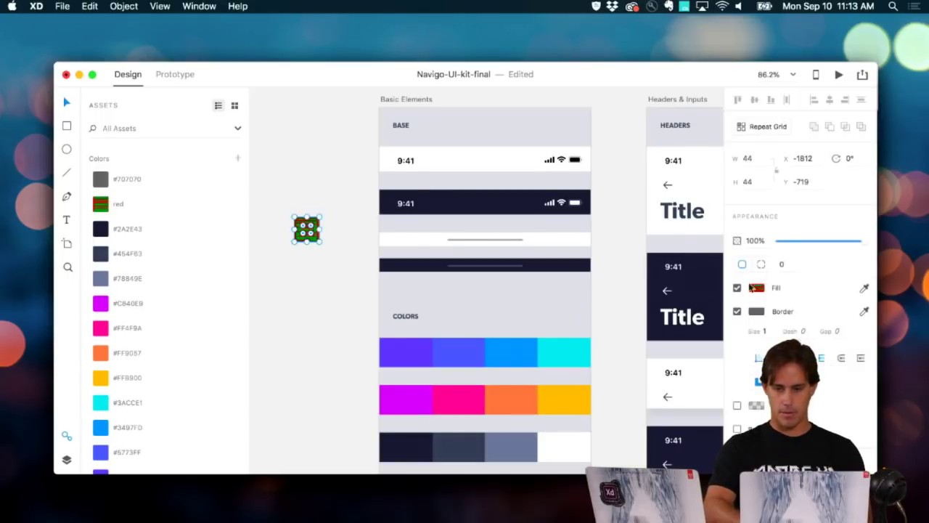
{"action": "right_click", "coordinate": [113, 205]}
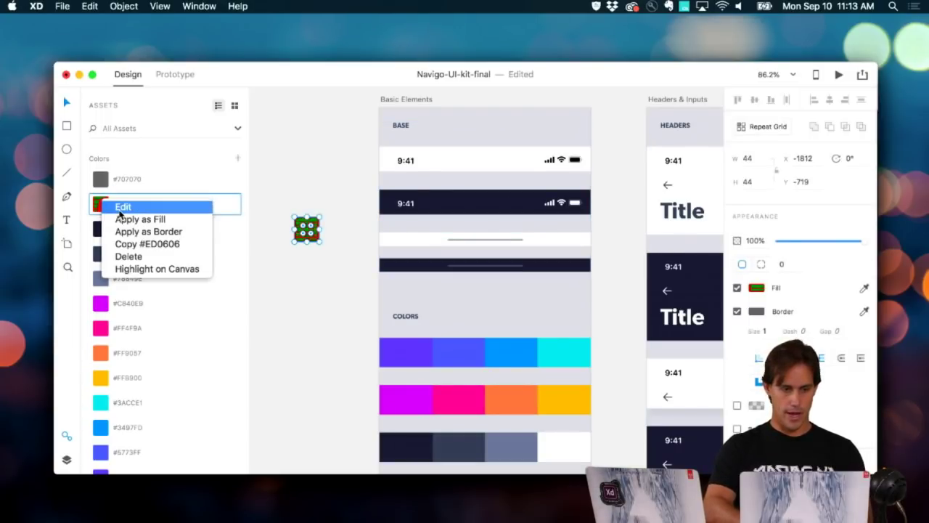
{"action": "left_click", "coordinate": [122, 208]}
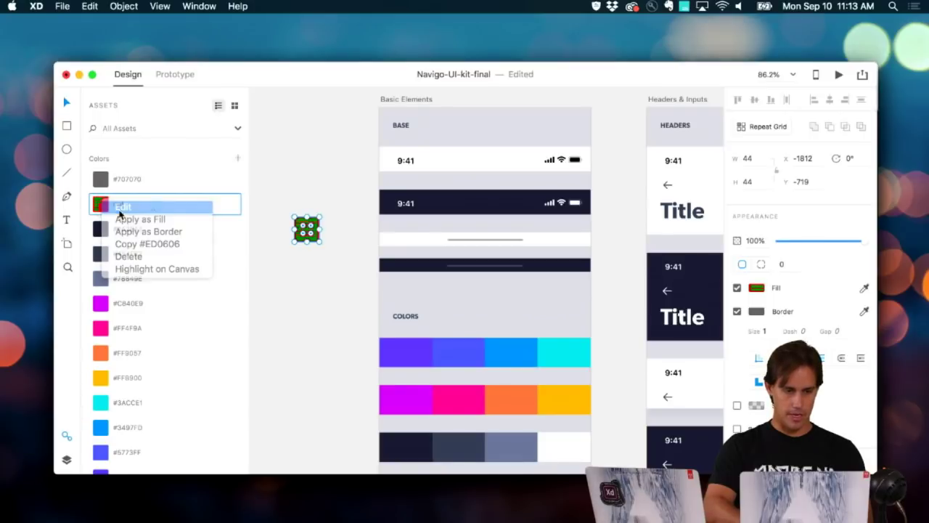
{"action": "type", "text": "00FFE5"}
{"action": "key", "text": "Return"}
{"action": "left_click", "coordinate": [301, 174]}
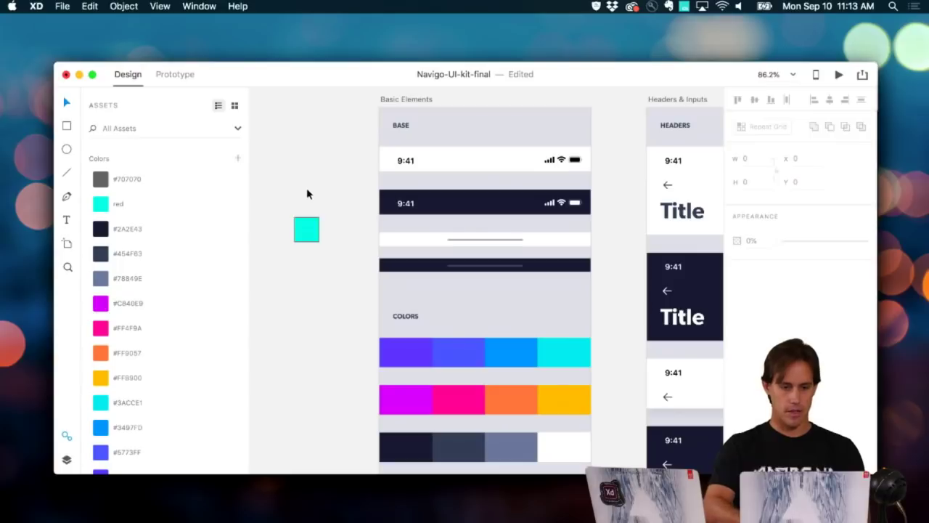
Step: Remove the border from the small square beside the Basic Elements artboard
{"action": "left_click", "coordinate": [305, 228]}
{"action": "left_click", "coordinate": [737, 312]}
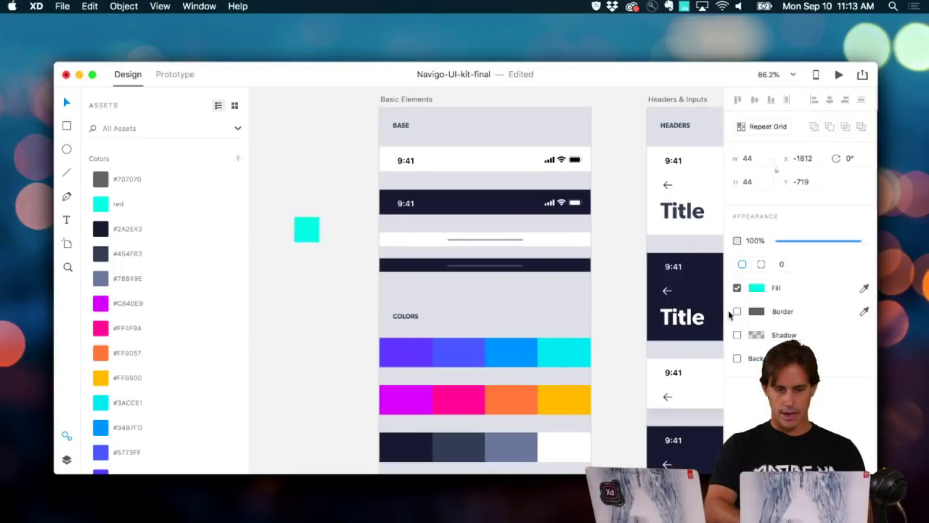
{"action": "left_click", "coordinate": [324, 302]}
Step: Rename the color asset red as cyan
{"action": "double_click", "coordinate": [119, 204]}
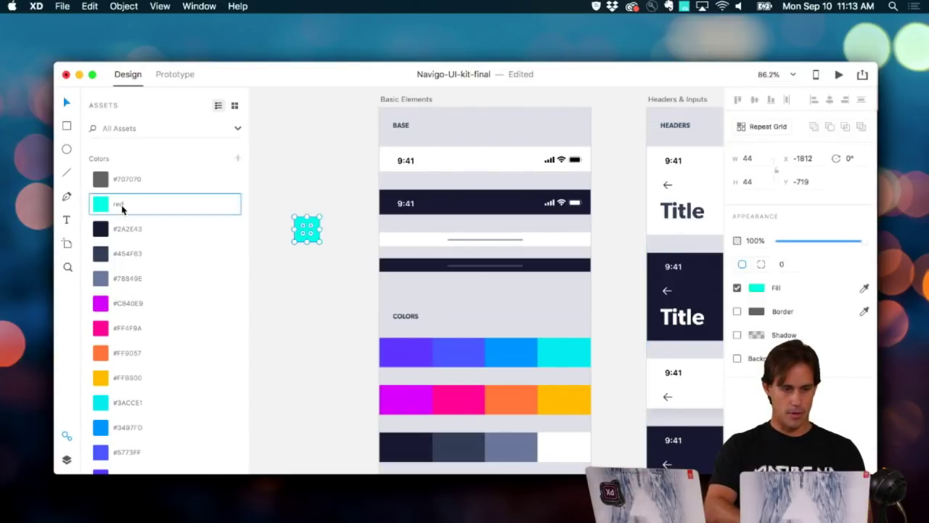
{"action": "type", "text": "cyan"}
{"action": "left_click", "coordinate": [307, 294]}
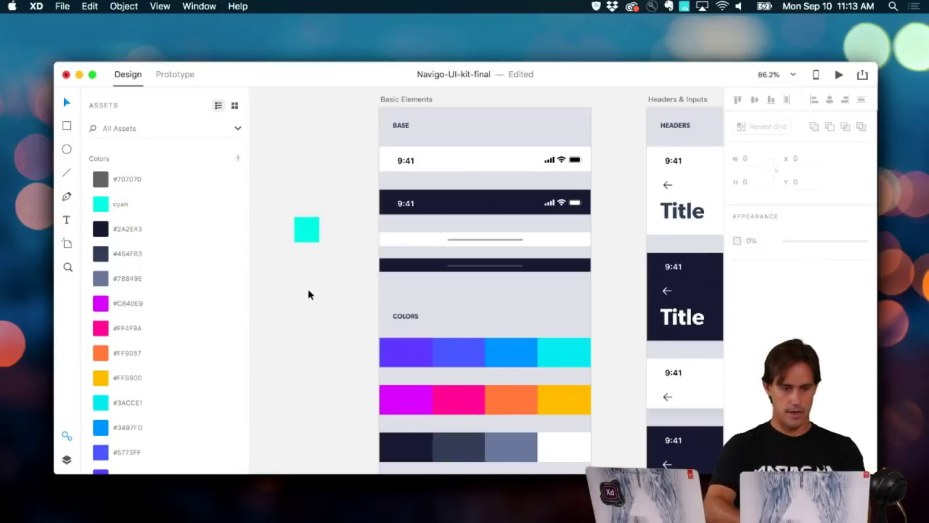
Step: Delete the cyan square from the canvas
{"action": "left_click", "coordinate": [304, 220]}
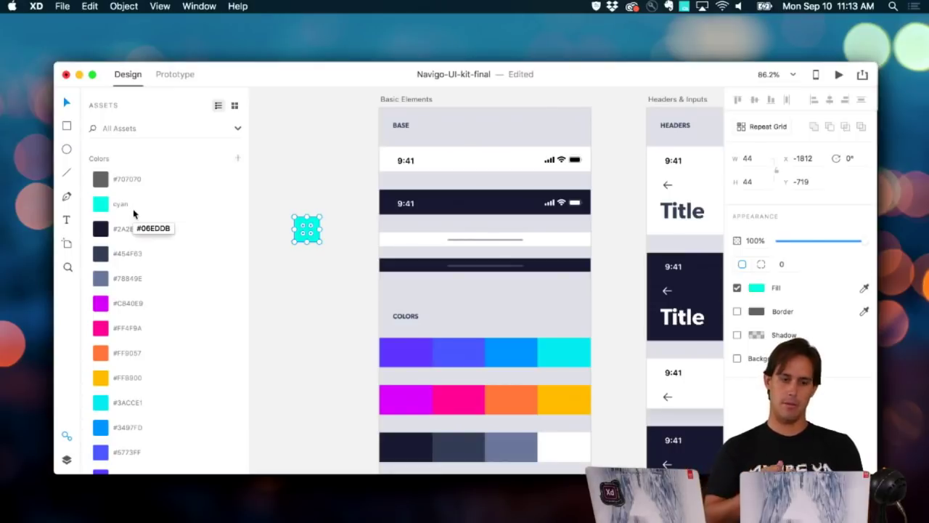
{"action": "left_click", "coordinate": [316, 277]}
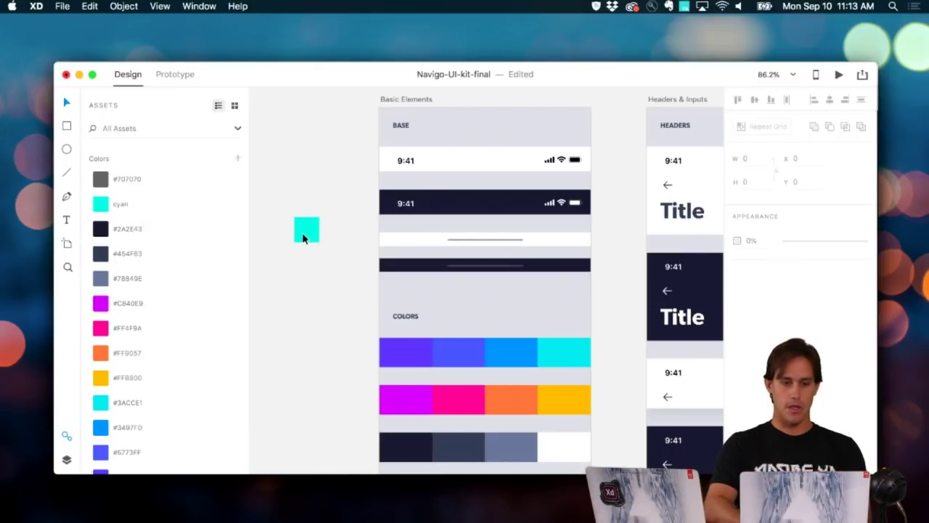
{"action": "left_click", "coordinate": [304, 236]}
{"action": "key", "text": "BackSpace"}
Step: Rename the first Gibson 40pt character style, the dark one, as h1
{"action": "scroll", "coordinate": [214, 319], "scroll_direction": "down", "scroll_amount": 5}
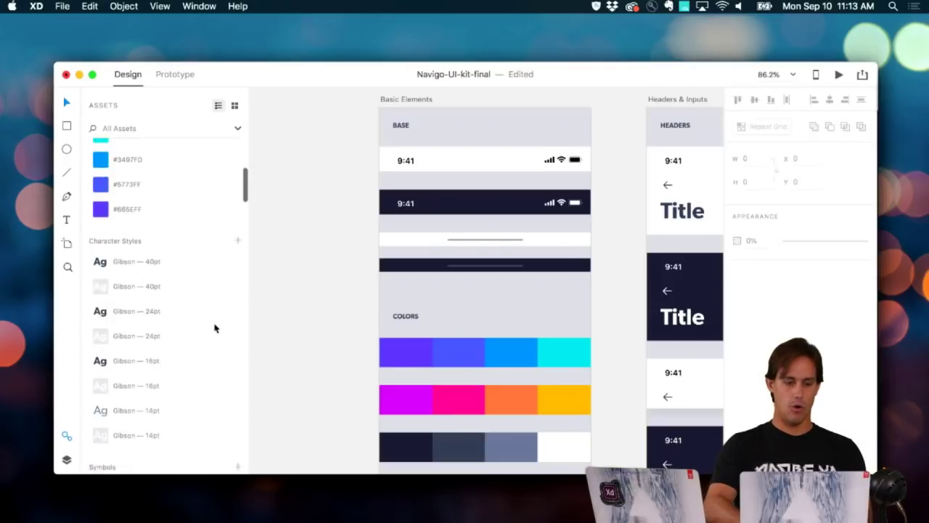
{"action": "double_click", "coordinate": [142, 260]}
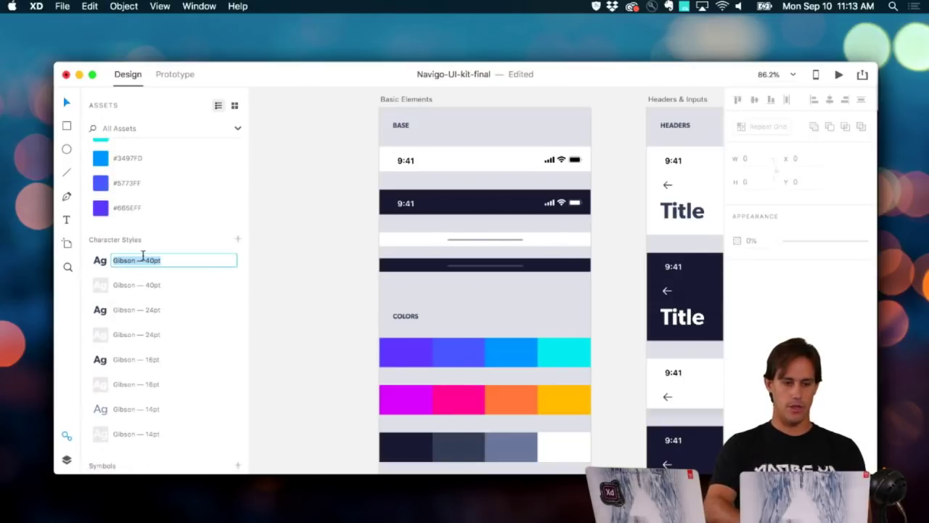
{"action": "type", "text": "h1"}
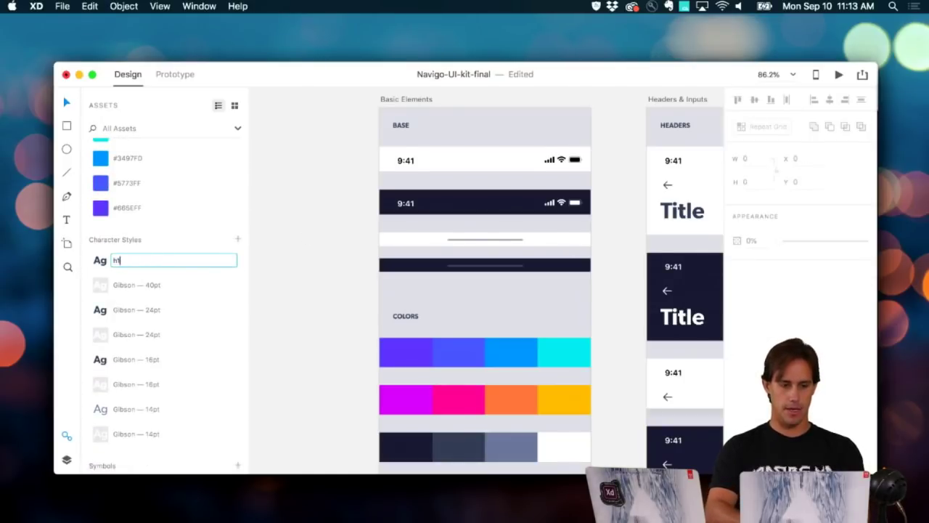
{"action": "key", "text": "Return"}
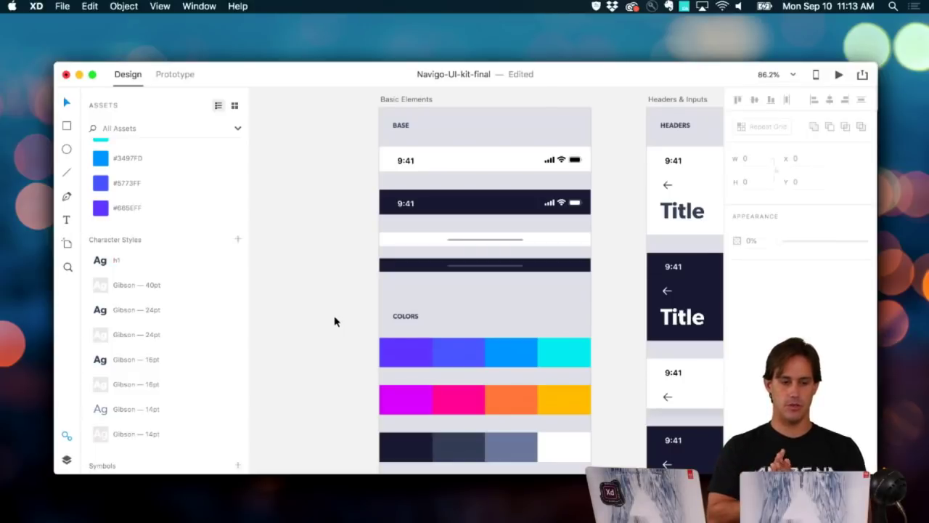
Step: Move the cyan color asset to the first place in the Colors list, above #707070
{"action": "scroll", "coordinate": [334, 319], "scroll_direction": "up", "scroll_amount": 1}
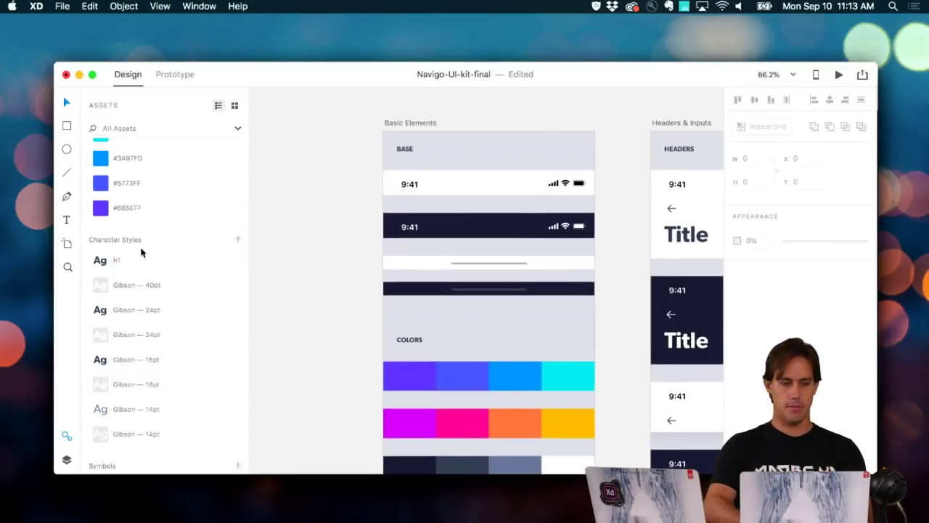
{"action": "scroll", "coordinate": [156, 268], "scroll_direction": "up", "scroll_amount": 4}
{"action": "scroll", "coordinate": [166, 283], "scroll_direction": "up", "scroll_amount": 3}
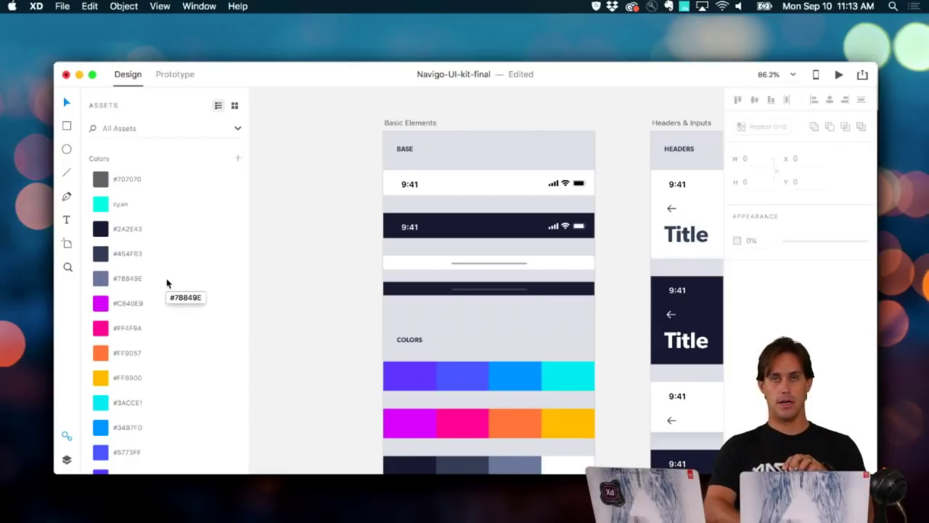
{"action": "left_click", "coordinate": [147, 210]}
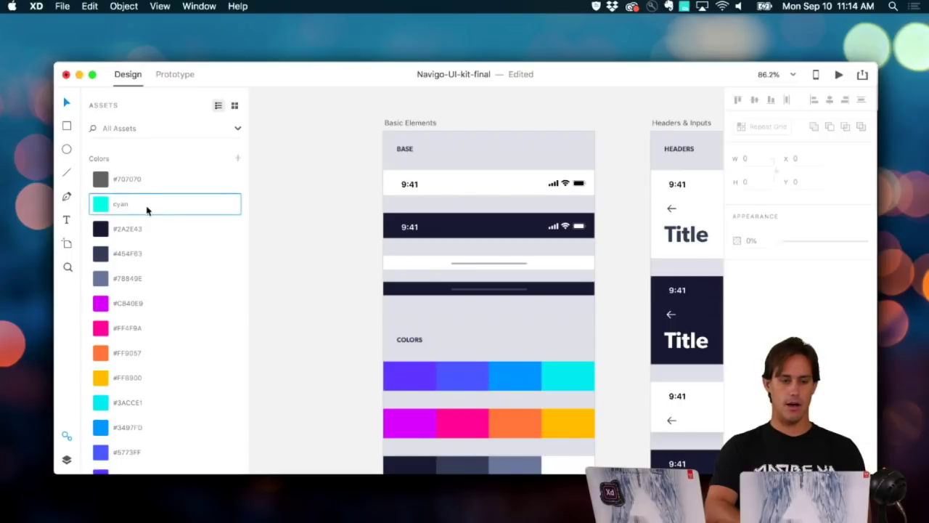
{"action": "left_click_drag", "start_coordinate": [147, 210], "coordinate": [145, 173]}
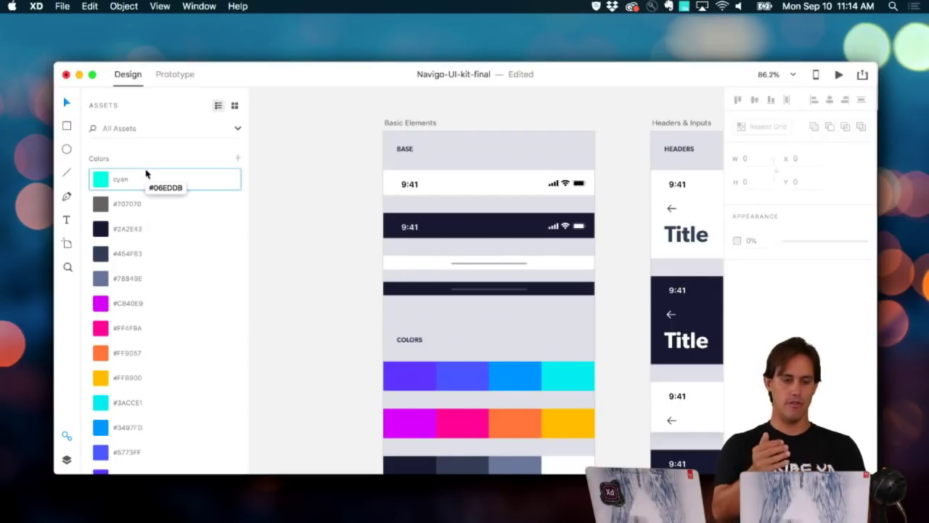
Step: Move the magenta, pink, orange and yellow color assets together to directly below cyan in the Colors list
{"action": "left_click", "coordinate": [168, 306]}
{"action": "left_click", "coordinate": [170, 376], "text": "shift"}
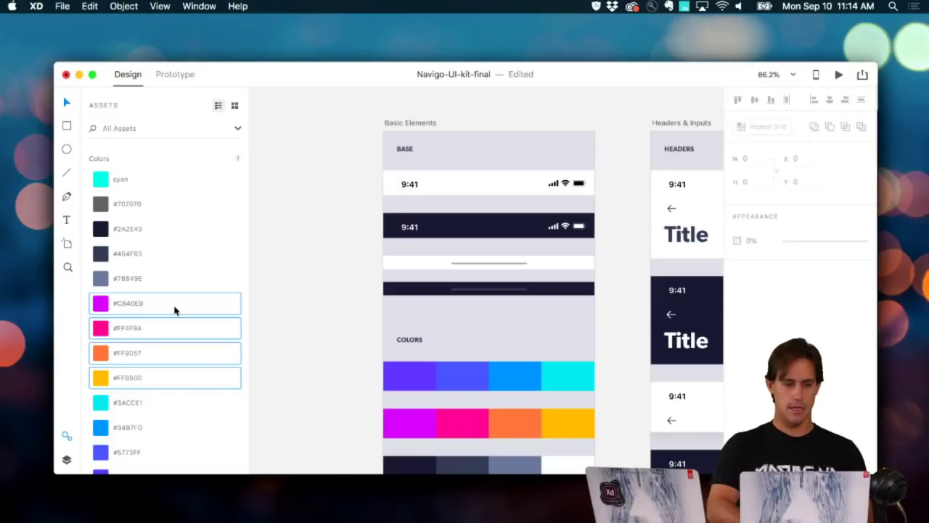
{"action": "left_click_drag", "start_coordinate": [175, 307], "coordinate": [174, 201]}
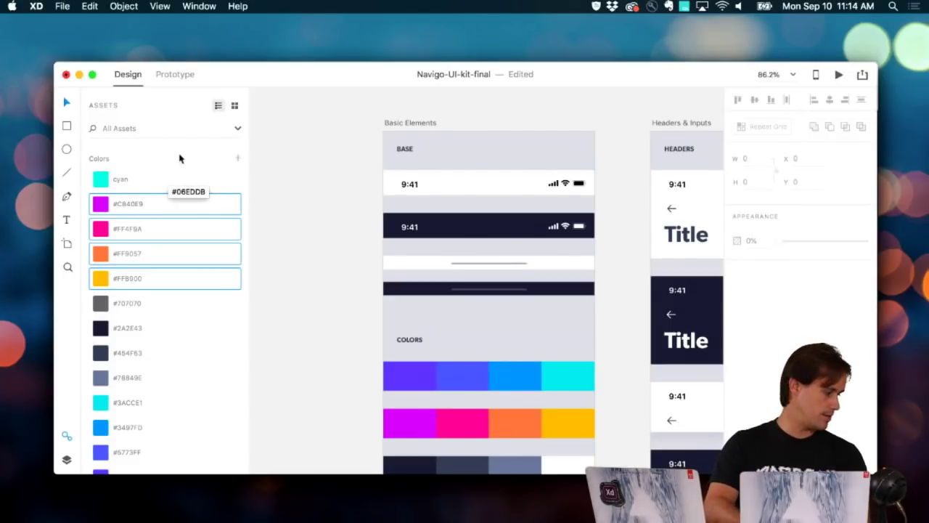
Step: Display the assets as a grid to compare the layout, and return to the list view
{"action": "left_click", "coordinate": [234, 106]}
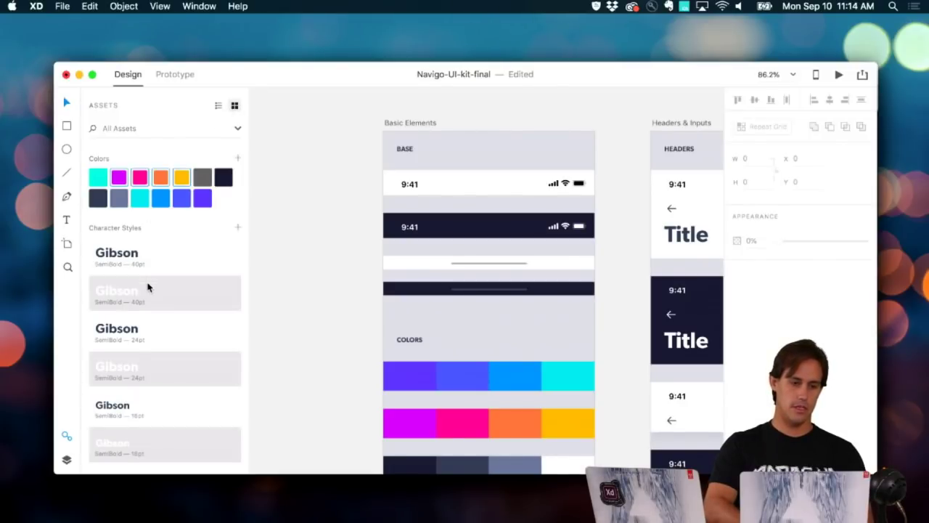
{"action": "scroll", "coordinate": [147, 287], "scroll_direction": "down", "scroll_amount": 3}
{"action": "scroll", "coordinate": [148, 286], "scroll_direction": "up", "scroll_amount": 3}
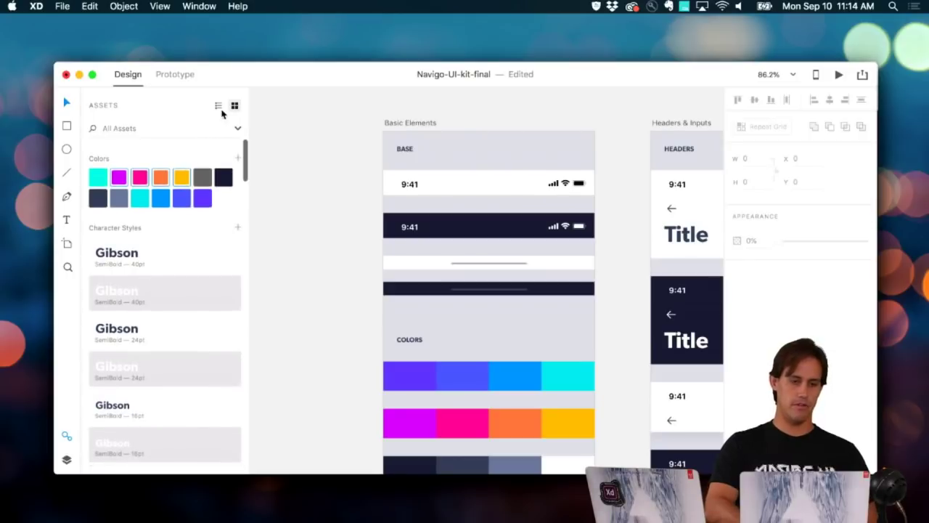
{"action": "left_click", "coordinate": [219, 107]}
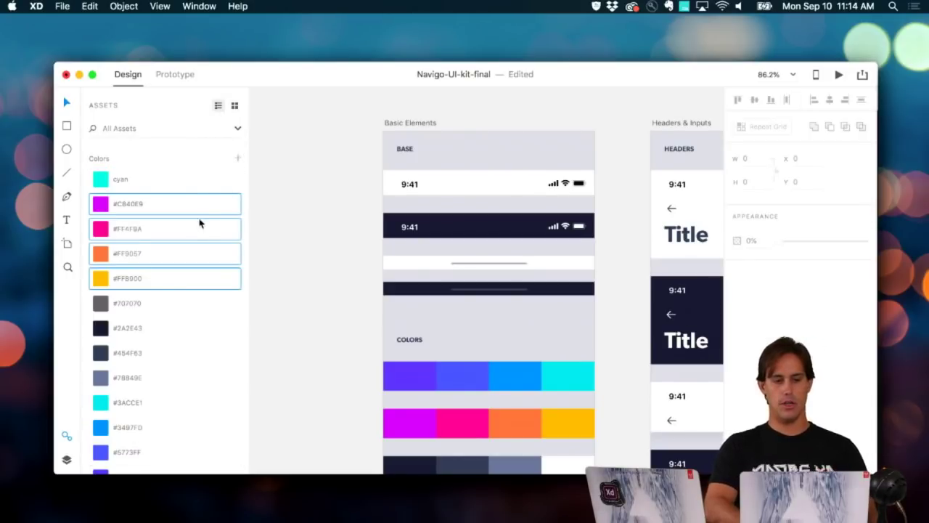
{"action": "left_click", "coordinate": [187, 187]}
{"action": "left_click", "coordinate": [169, 349]}
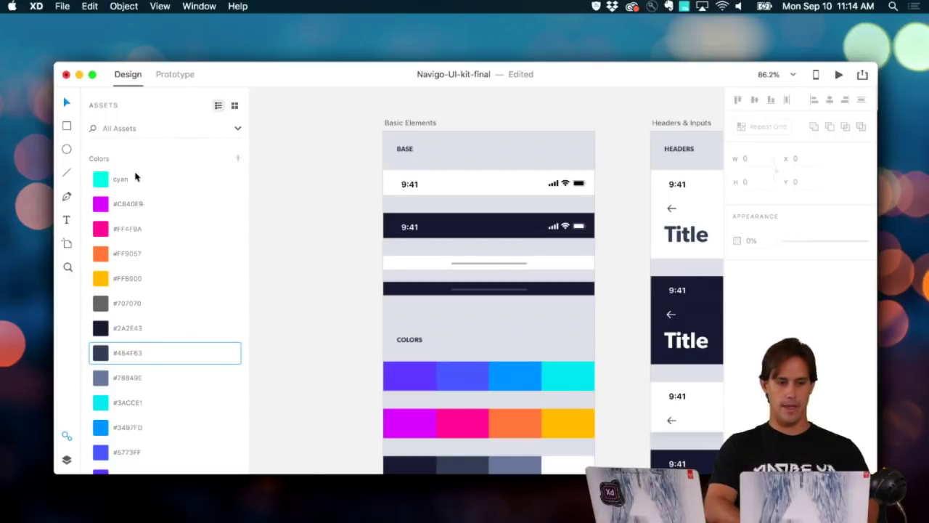
Step: Search the assets for cyan, and clear the search again to show all assets
{"action": "left_click", "coordinate": [116, 129]}
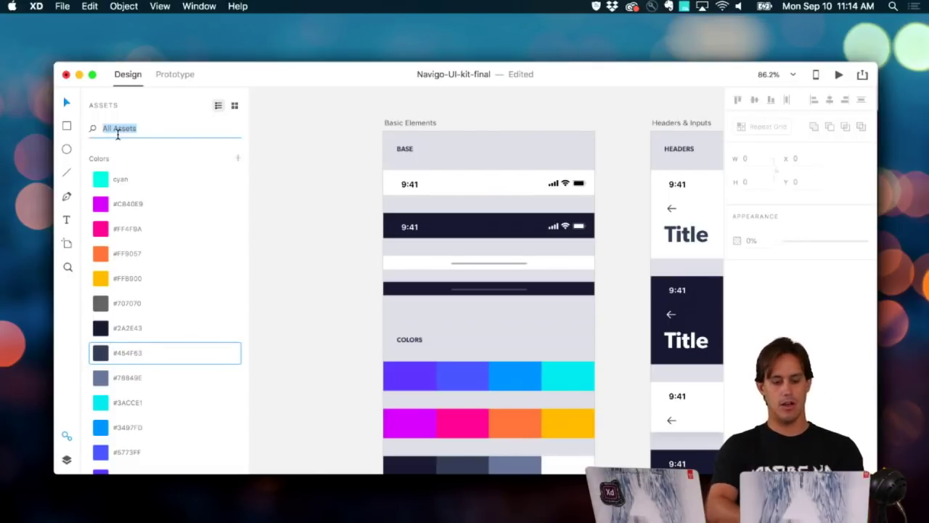
{"action": "type", "text": "cyan"}
{"action": "key", "text": "BackSpace"}
{"action": "key", "text": "BackSpace"}
{"action": "key", "text": "BackSpace"}
{"action": "key", "text": "BackSpace"}
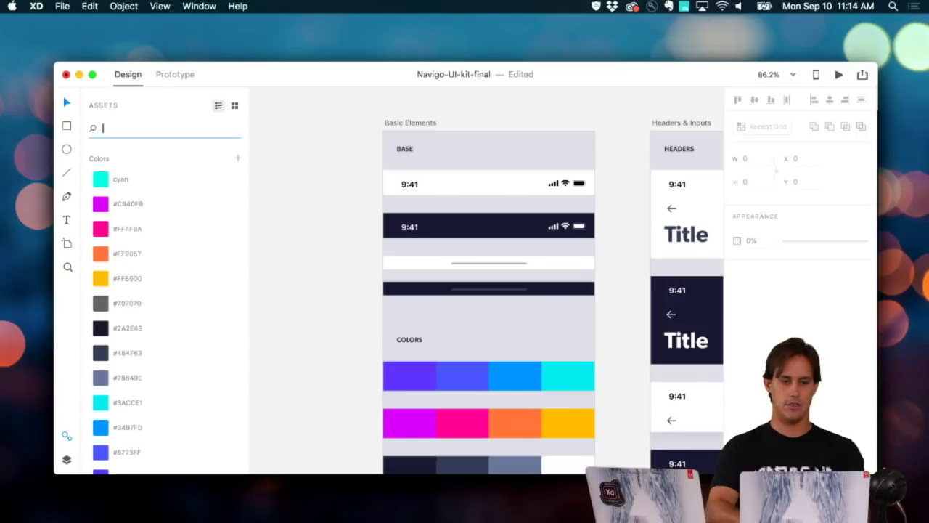
{"action": "left_click", "coordinate": [297, 209]}
{"action": "scroll", "coordinate": [371, 291], "scroll_direction": "right", "scroll_amount": 1}
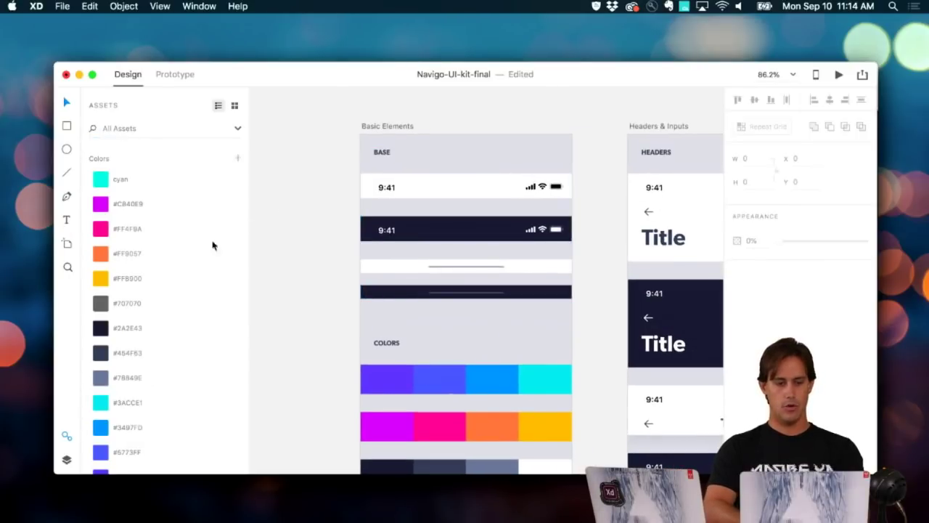
Step: Hide the assets list and look over the kit's artboards up to Nearby, Search and Search Result
{"action": "left_click", "coordinate": [67, 435]}
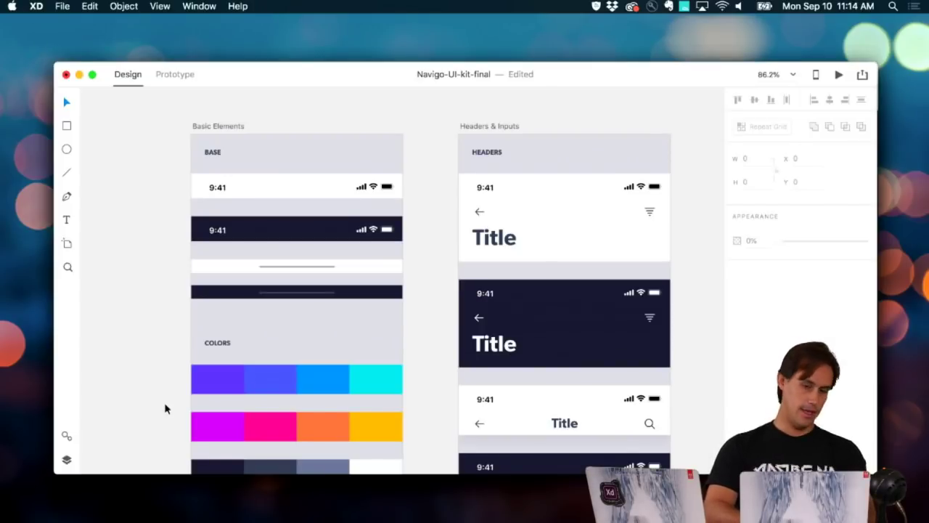
{"action": "scroll", "coordinate": [165, 409], "scroll_direction": "down", "scroll_amount": 5}
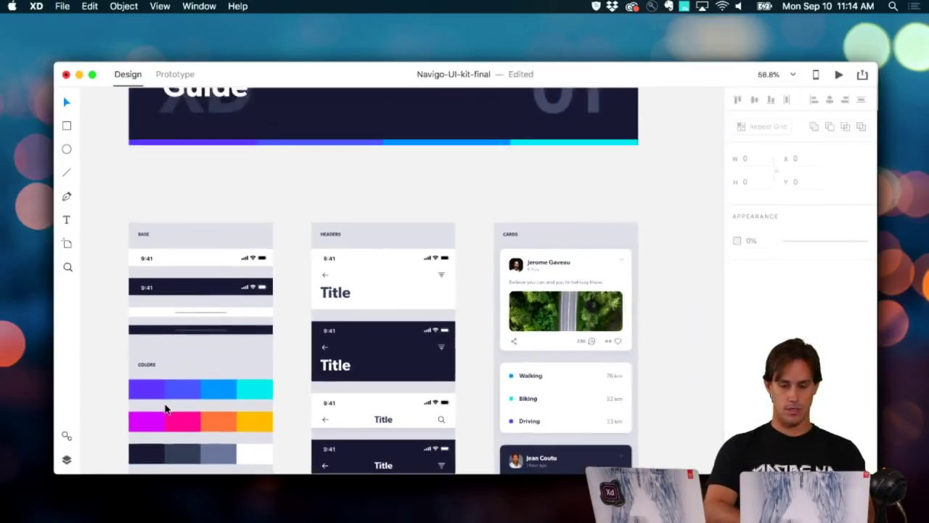
{"action": "scroll", "coordinate": [165, 409], "scroll_direction": "down", "scroll_amount": 3}
{"action": "scroll", "coordinate": [165, 409], "scroll_direction": "right", "scroll_amount": 10}
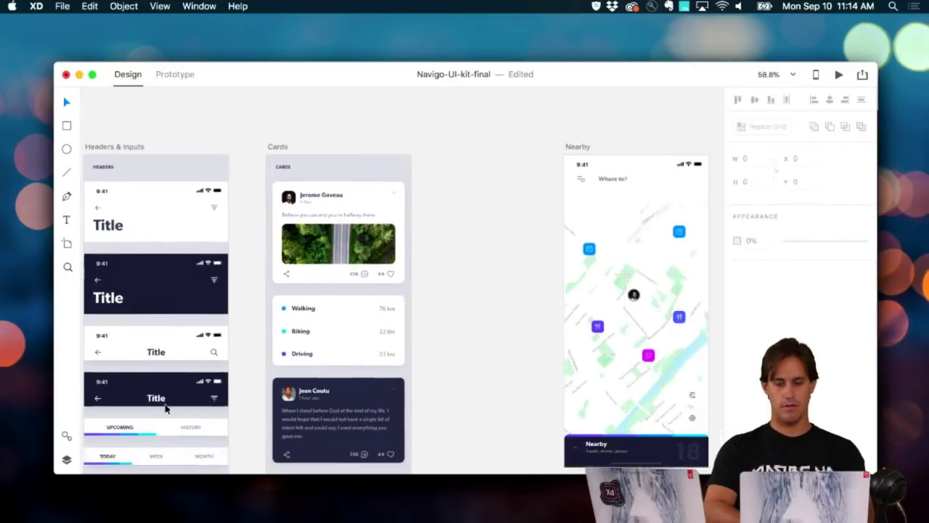
{"action": "scroll", "coordinate": [164, 408], "scroll_direction": "right", "scroll_amount": 10}
{"action": "scroll", "coordinate": [165, 409], "scroll_direction": "up", "scroll_amount": 1}
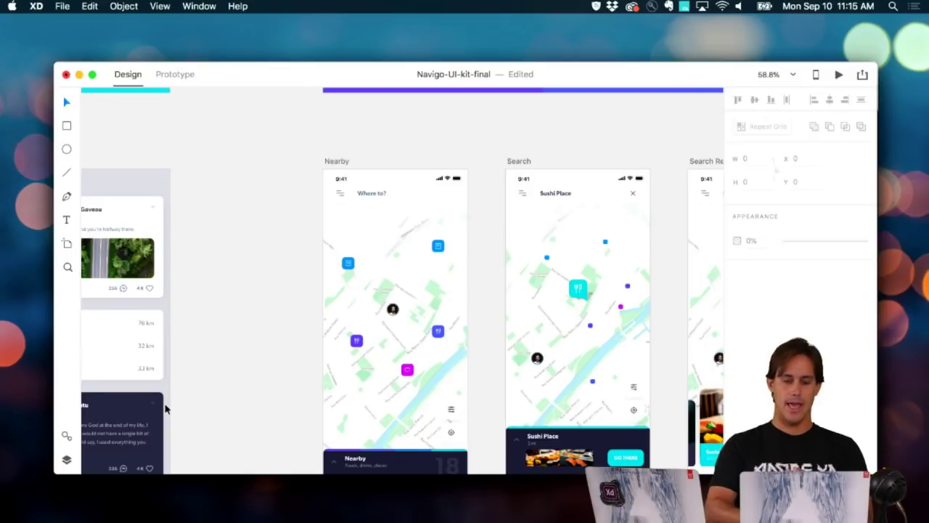
{"action": "scroll", "coordinate": [165, 409], "scroll_direction": "right", "scroll_amount": 5}
{"action": "scroll", "coordinate": [166, 409], "scroll_direction": "down", "scroll_amount": 2}
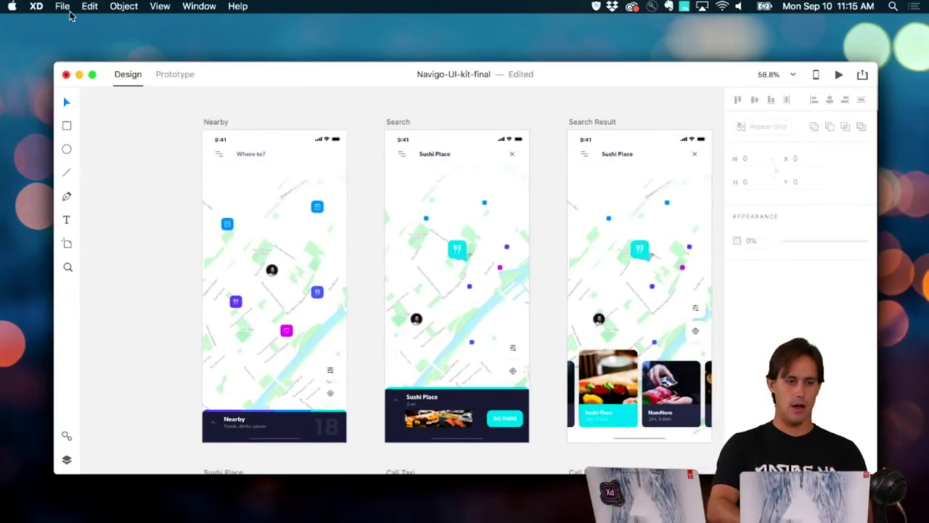
Step: Check the document's export options, including All Artboards and Zeplin
{"action": "left_click", "coordinate": [64, 7]}
{"action": "mouse_move", "coordinate": [93, 152]}
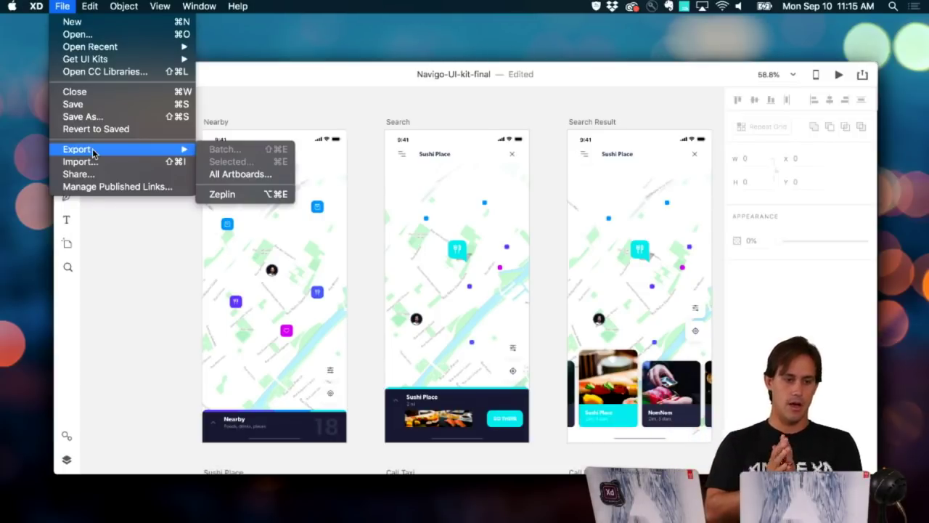
{"action": "left_click", "coordinate": [235, 193]}
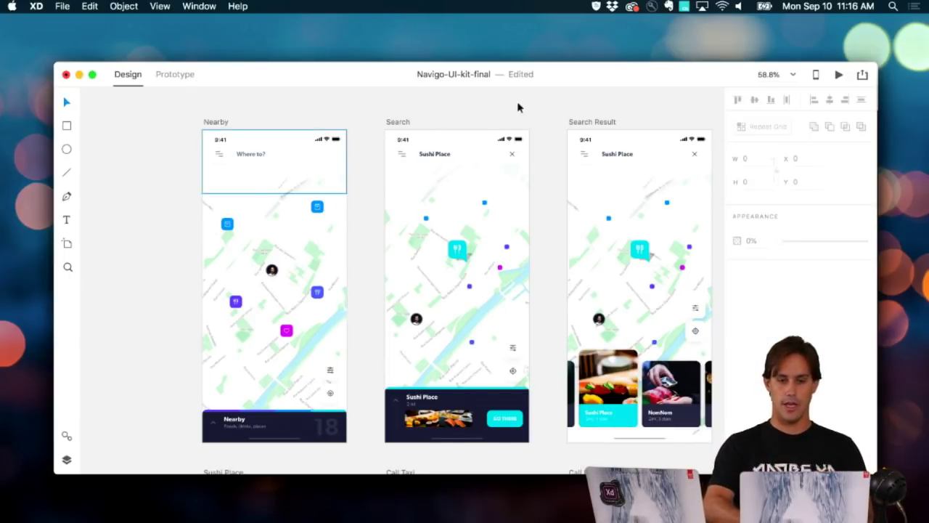
Step: Copy the Waiting and On Trip artboards into a new custom-size document, move its window over the kit and deselect the artboards
{"action": "scroll", "coordinate": [296, 139], "scroll_direction": "right", "scroll_amount": 10}
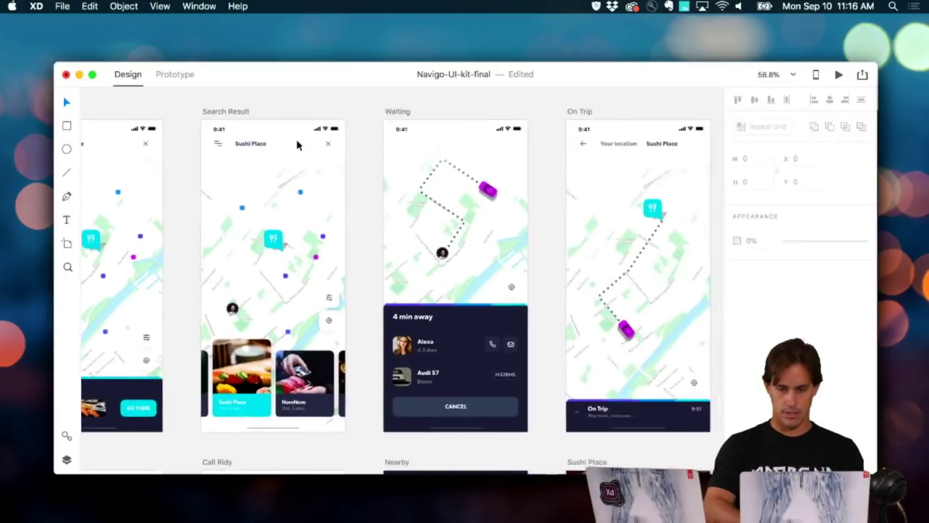
{"action": "left_click", "coordinate": [347, 129]}
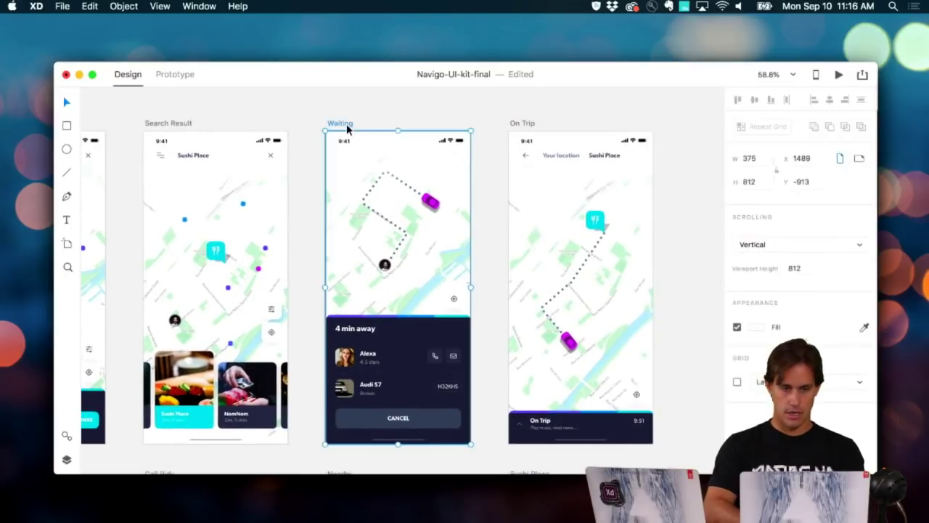
{"action": "left_click", "coordinate": [531, 128], "text": "shift"}
{"action": "key", "text": "super+n"}
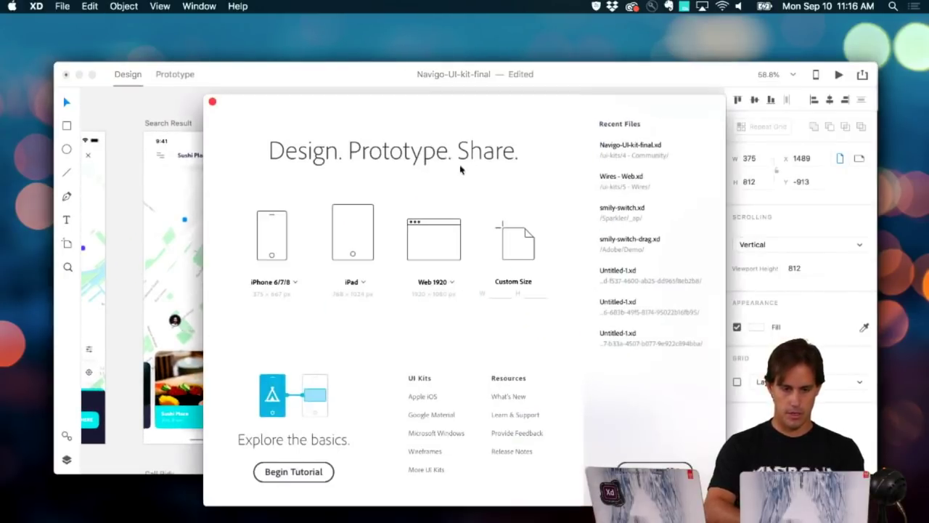
{"action": "left_click", "coordinate": [506, 248]}
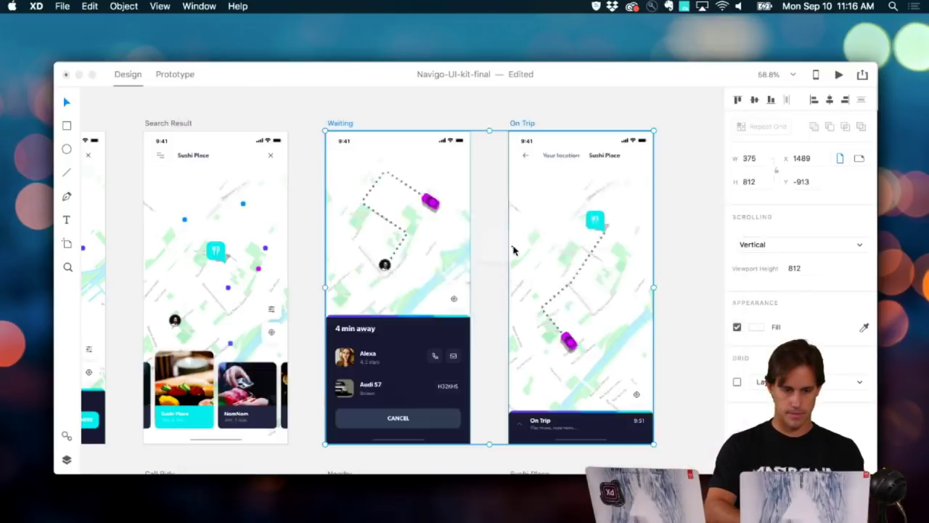
{"action": "key", "text": "super+v"}
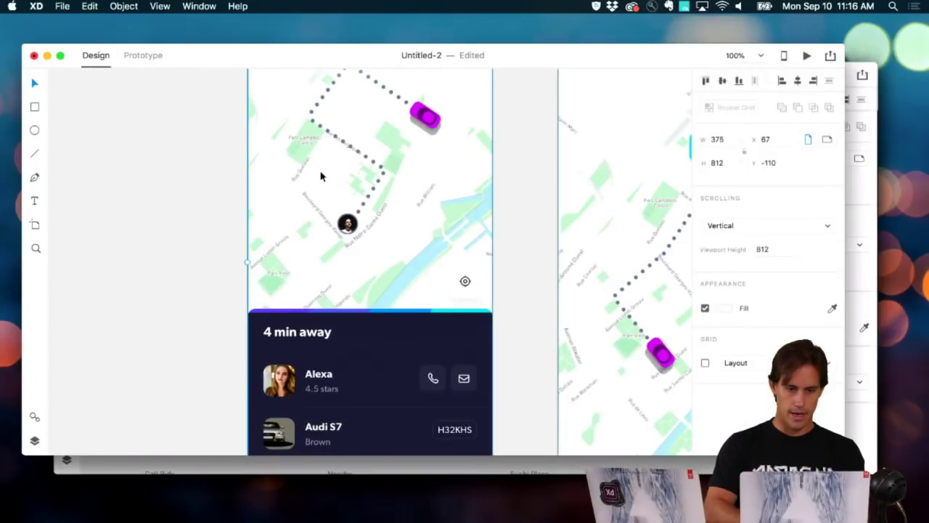
{"action": "key", "text": "super+0"}
{"action": "scroll", "coordinate": [260, 74], "scroll_direction": "down", "scroll_amount": 5}
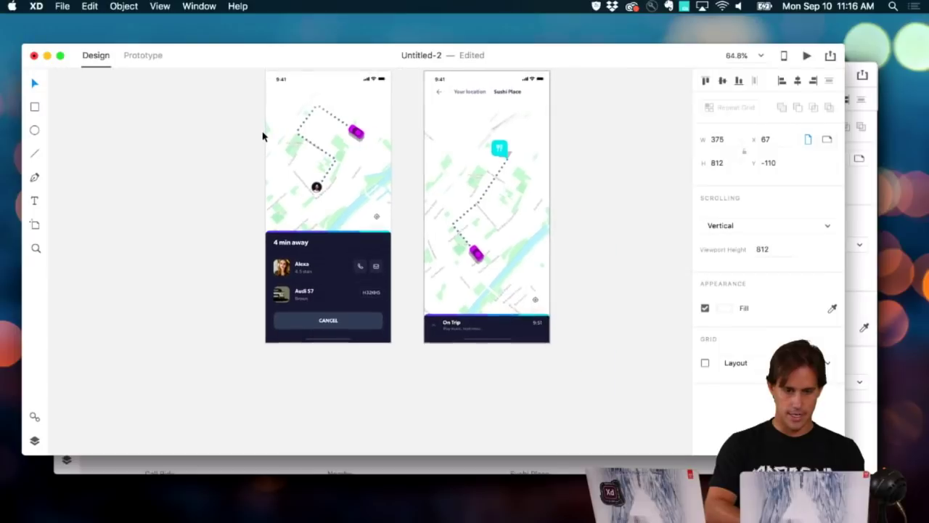
{"action": "left_click_drag", "start_coordinate": [280, 64], "coordinate": [313, 81]}
{"action": "left_click", "coordinate": [233, 170]}
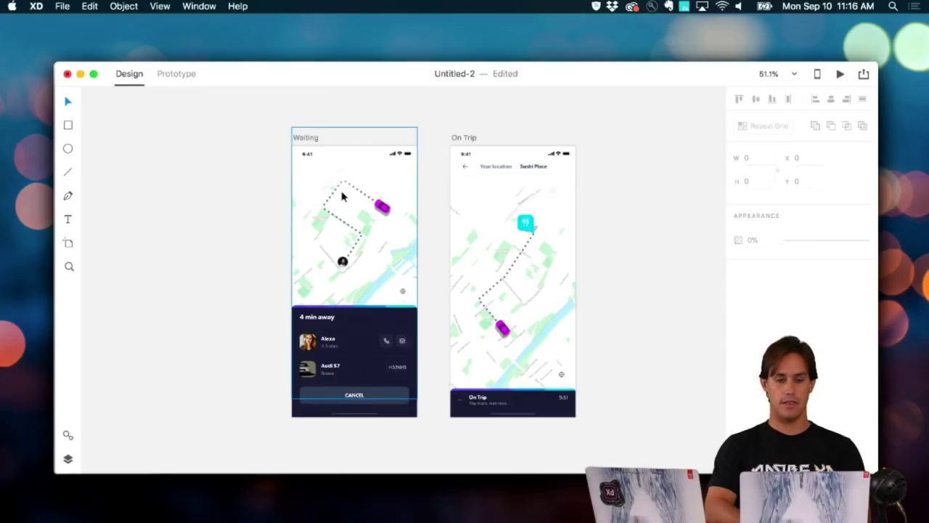
Step: Start publishing design specs for the new document and title the public specs "My Mobile App"
{"action": "left_click", "coordinate": [864, 74]}
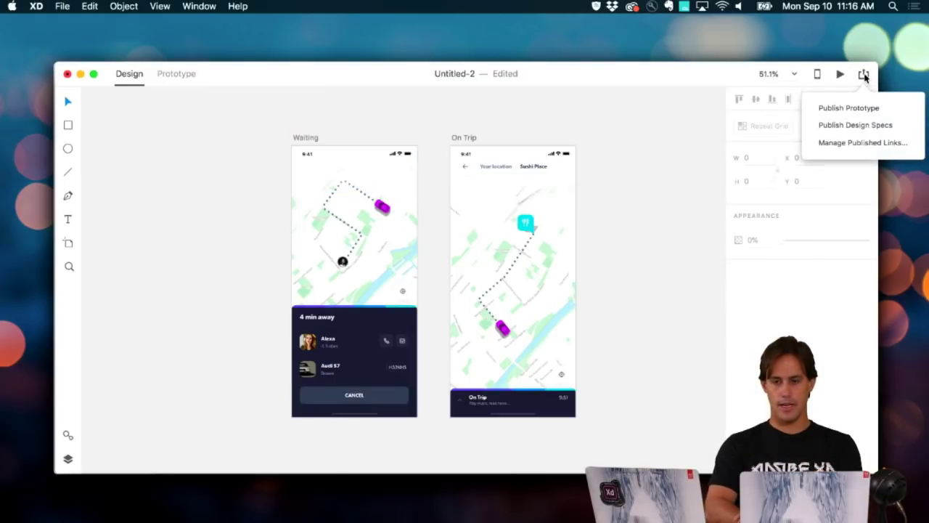
{"action": "left_click", "coordinate": [843, 126]}
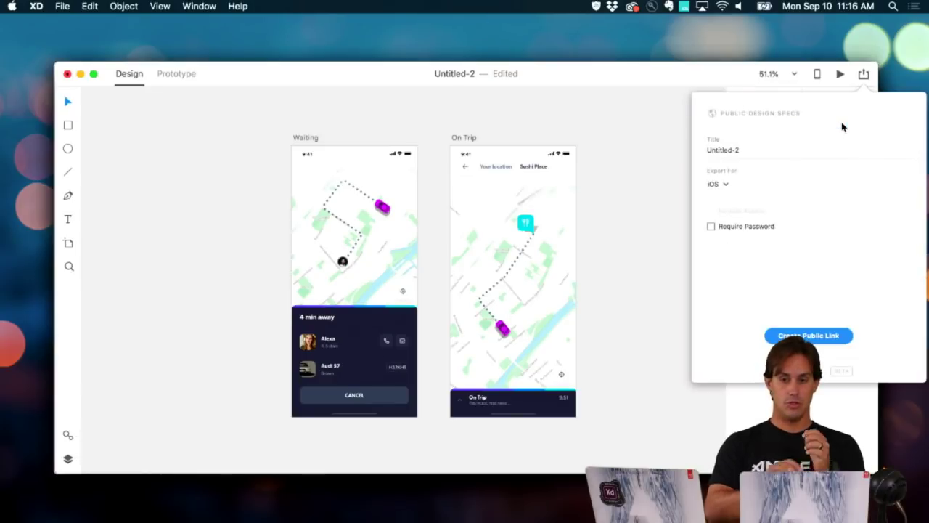
{"action": "left_click", "coordinate": [759, 149]}
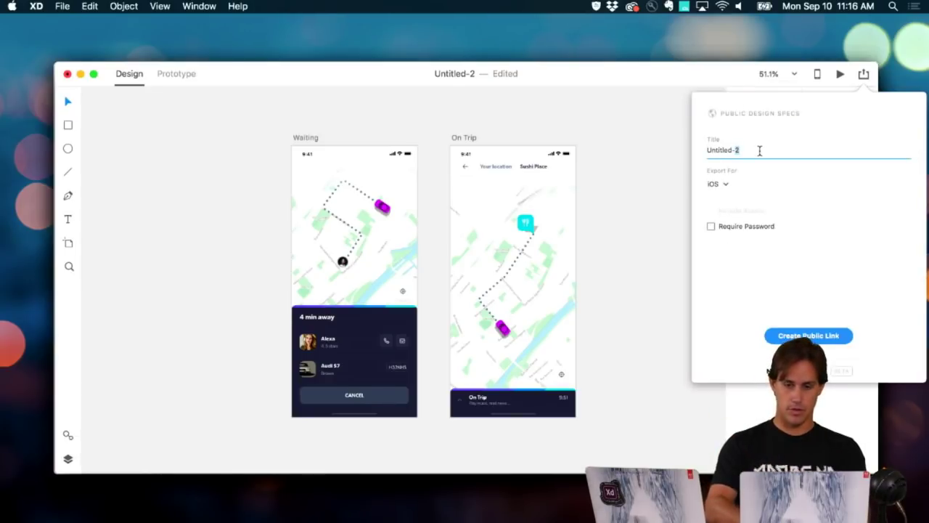
{"action": "key", "text": "super+a"}
{"action": "type", "text": "My Mobile App"}
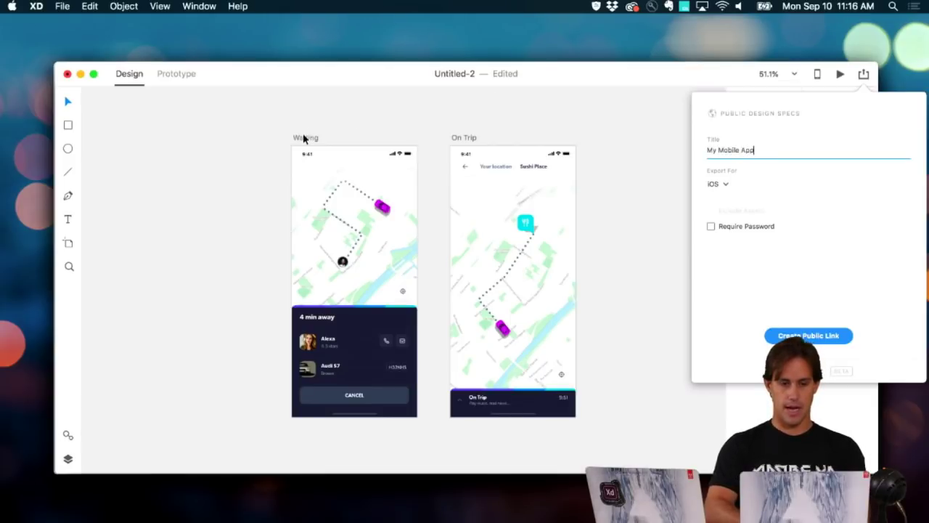
Step: Review the export targets while keeping iOS, and turn the password requirement on and off again
{"action": "left_click", "coordinate": [724, 185]}
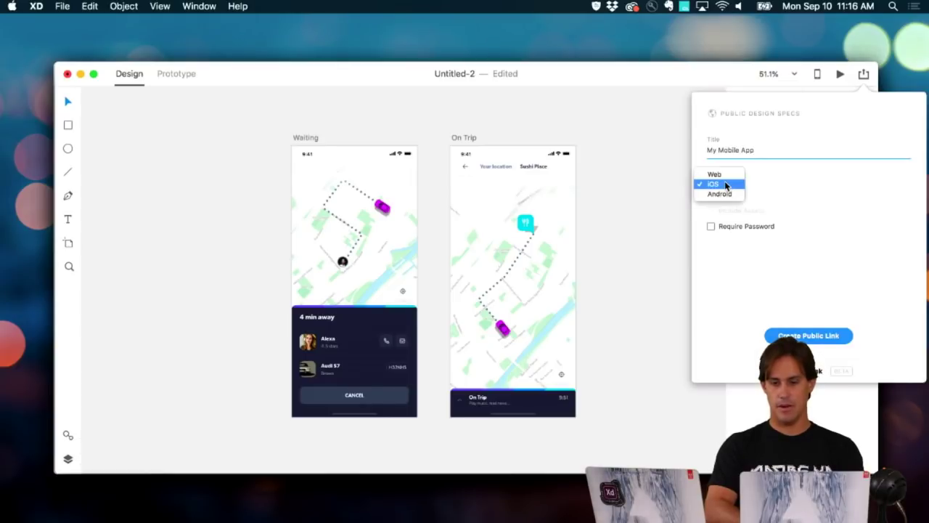
{"action": "left_click", "coordinate": [761, 191]}
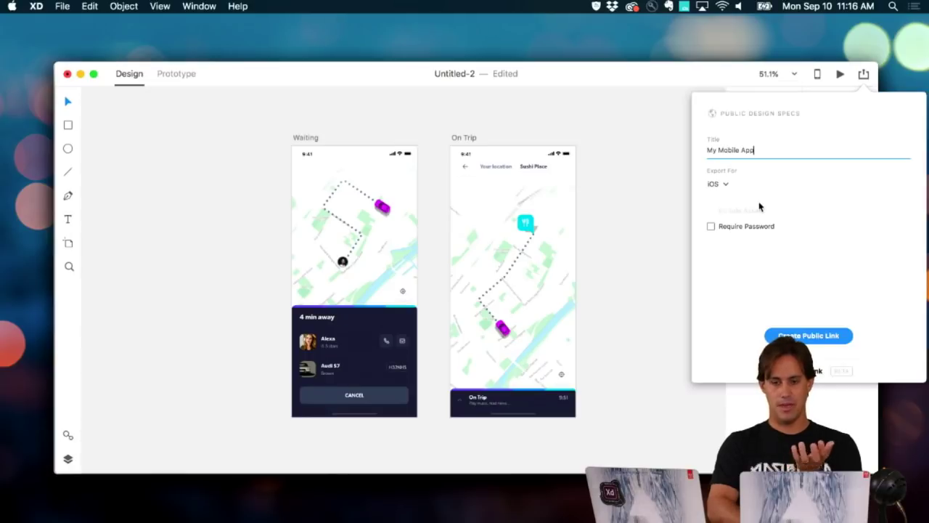
{"action": "left_click", "coordinate": [745, 227]}
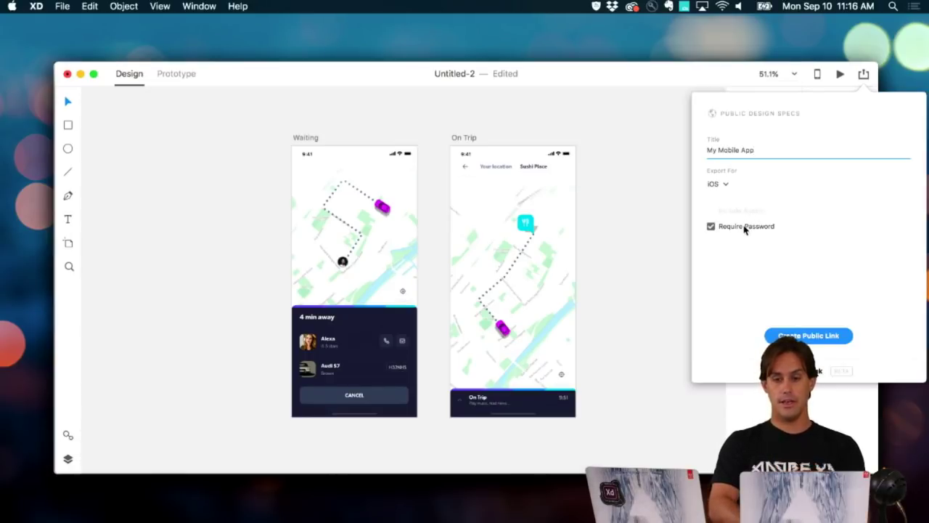
{"action": "left_click", "coordinate": [745, 227]}
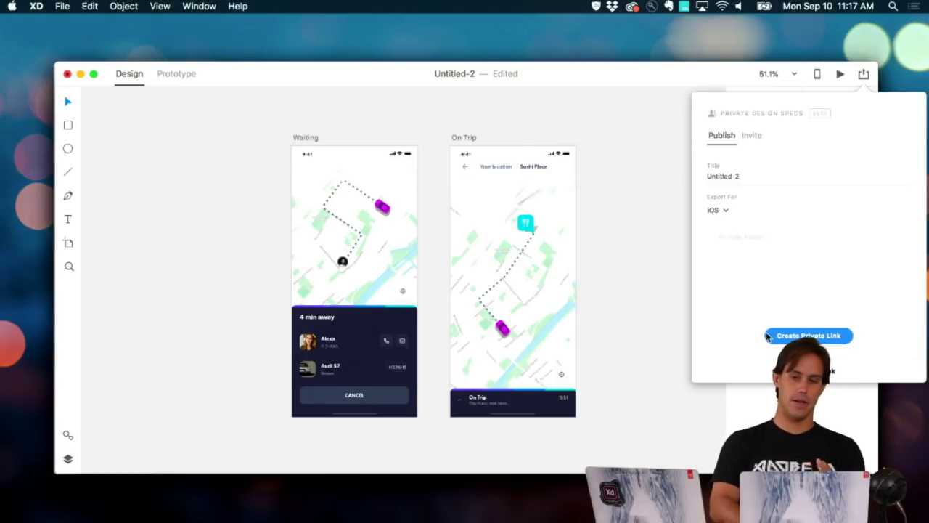
Step: Title the private design specs "My Mobile App" and create a private link with iOS as export target
{"action": "left_click", "coordinate": [720, 178]}
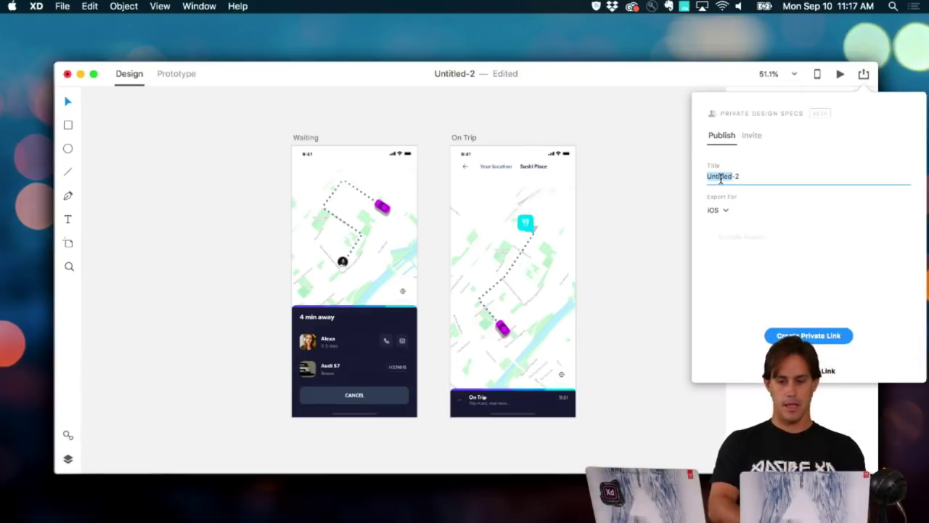
{"action": "type", "text": "My Mobile App"}
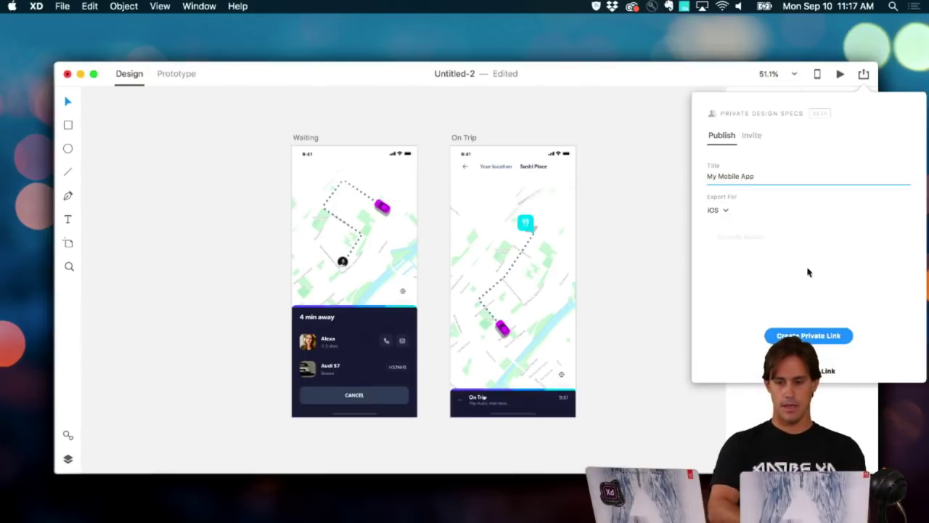
{"action": "key", "text": "Return"}
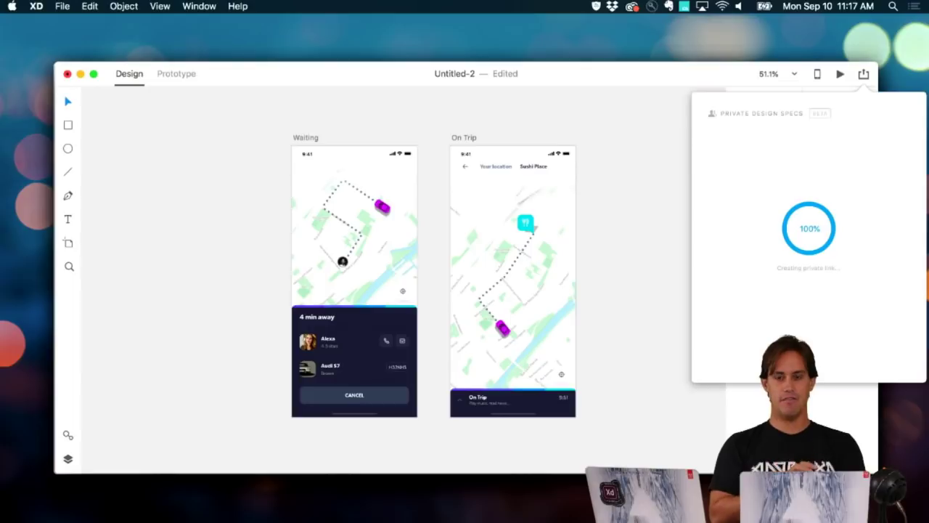
Step: Invite a colleague's e-mail address to the private design specs with the message "Hey dev, check it out."
{"action": "type", "text": "demian"}
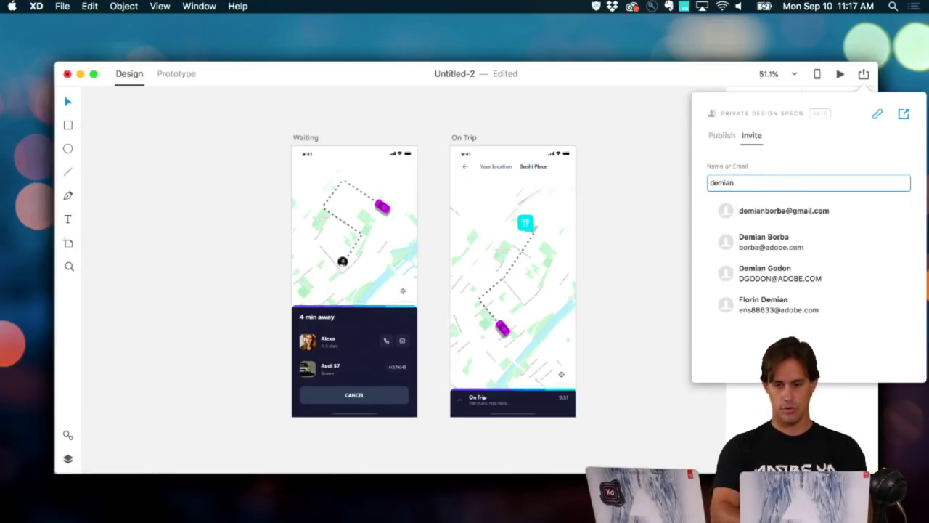
{"action": "left_click", "coordinate": [786, 211]}
{"action": "left_click", "coordinate": [834, 232]}
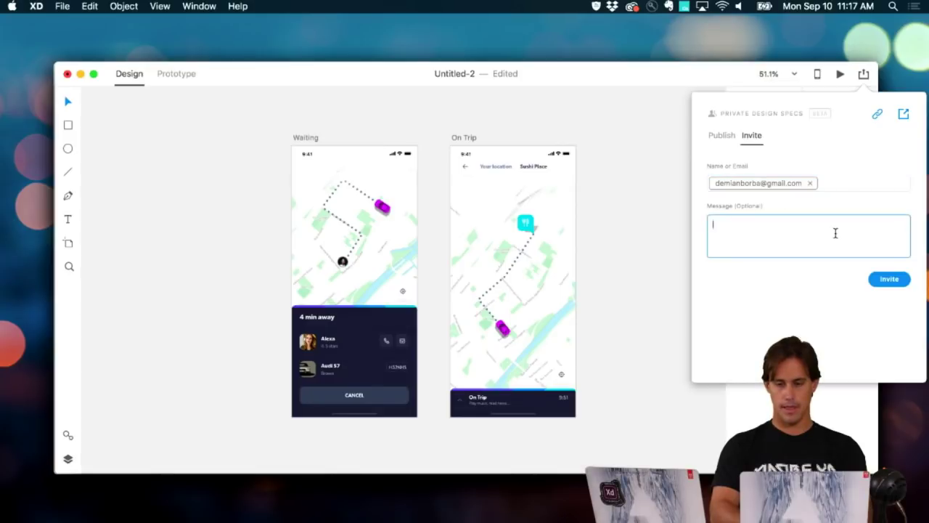
{"action": "type", "text": "Hey dev"}
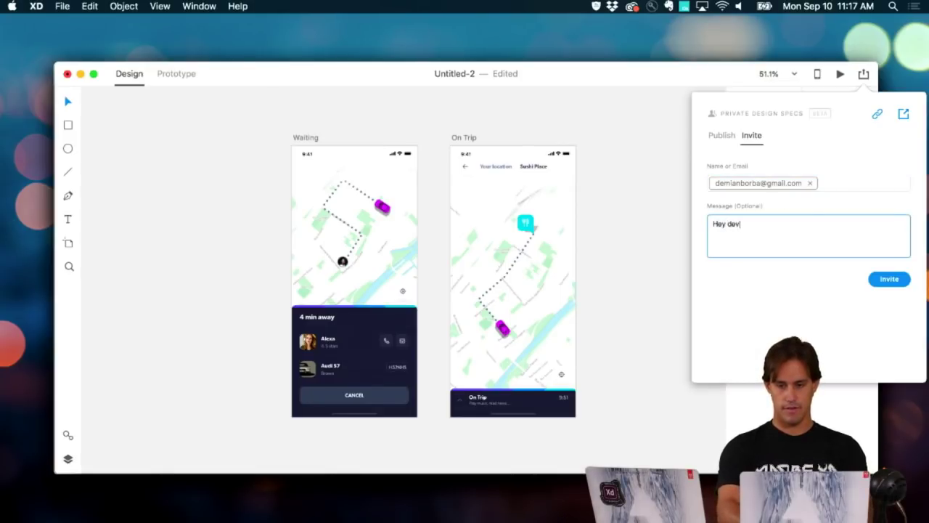
{"action": "type", "text": ", check it out."}
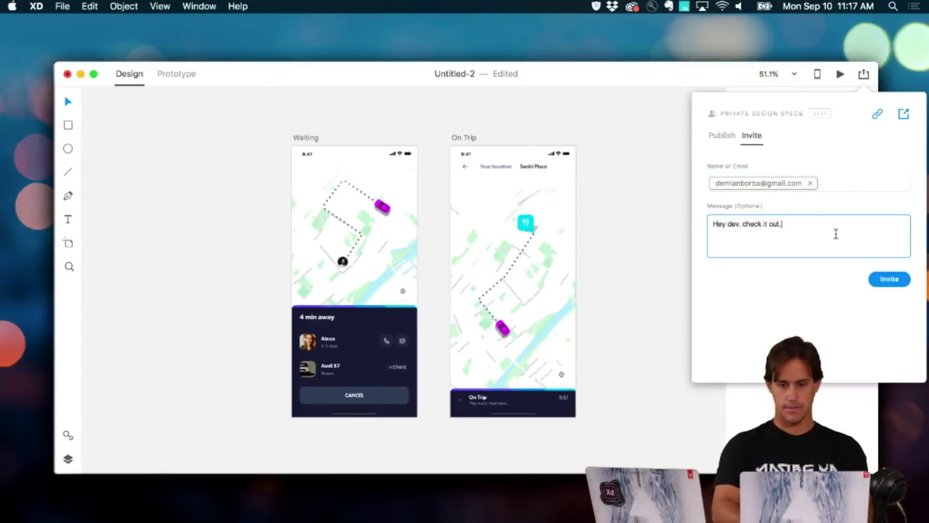
{"action": "left_click", "coordinate": [902, 279]}
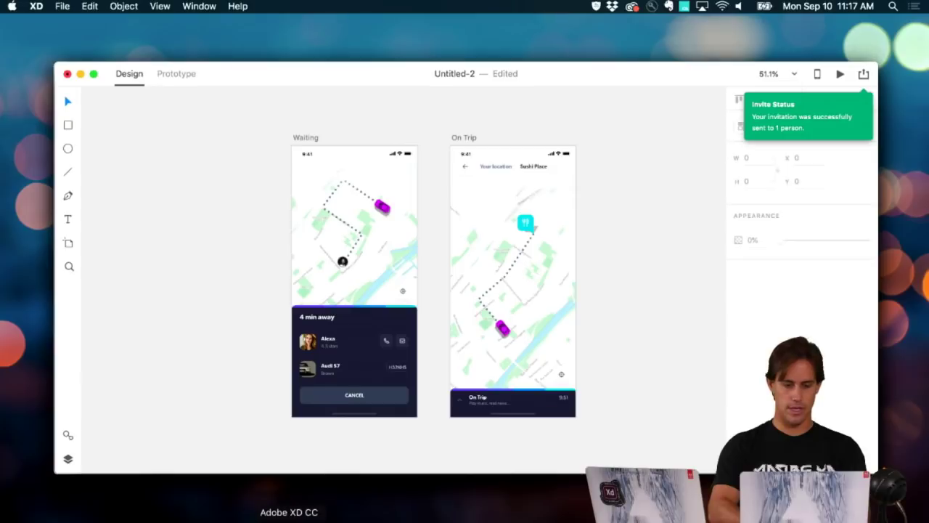
Step: Switch to Chrome, open the My Mobile App invitation e-mail in Gmail and view its design specs
{"action": "left_click", "coordinate": [617, 520]}
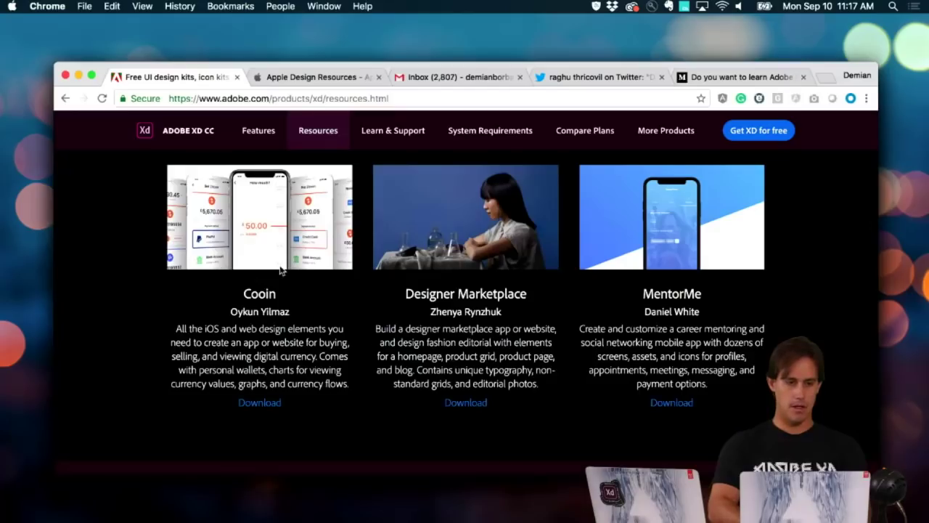
{"action": "left_click", "coordinate": [418, 80]}
{"action": "left_click", "coordinate": [305, 236]}
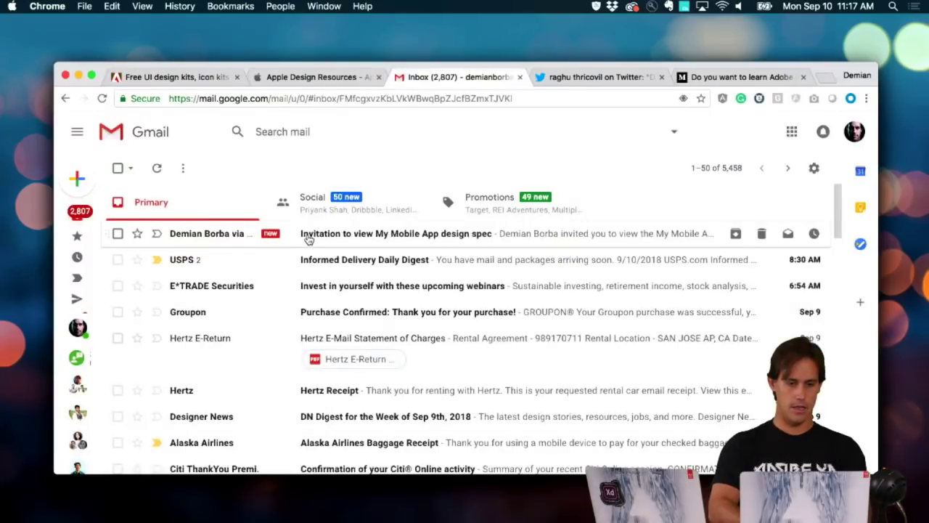
{"action": "scroll", "coordinate": [279, 350], "scroll_direction": "down", "scroll_amount": 4}
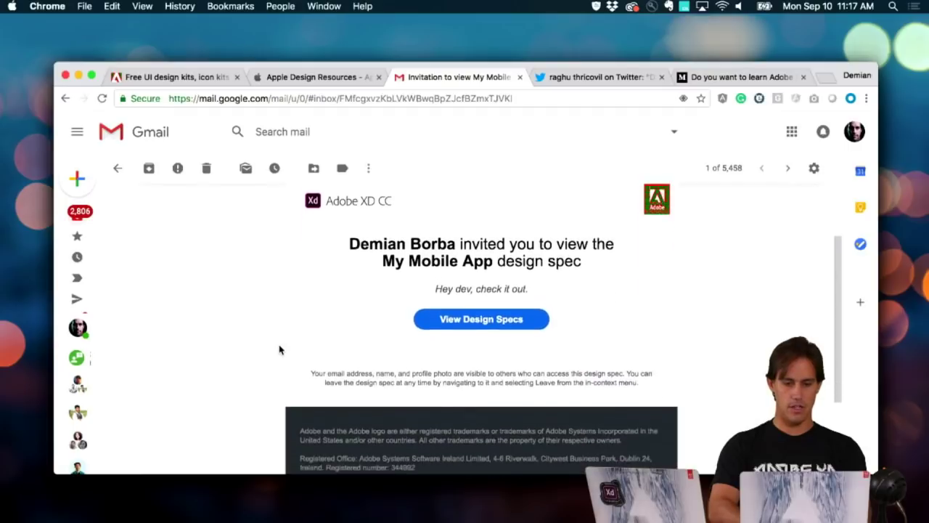
{"action": "scroll", "coordinate": [279, 349], "scroll_direction": "up", "scroll_amount": 3}
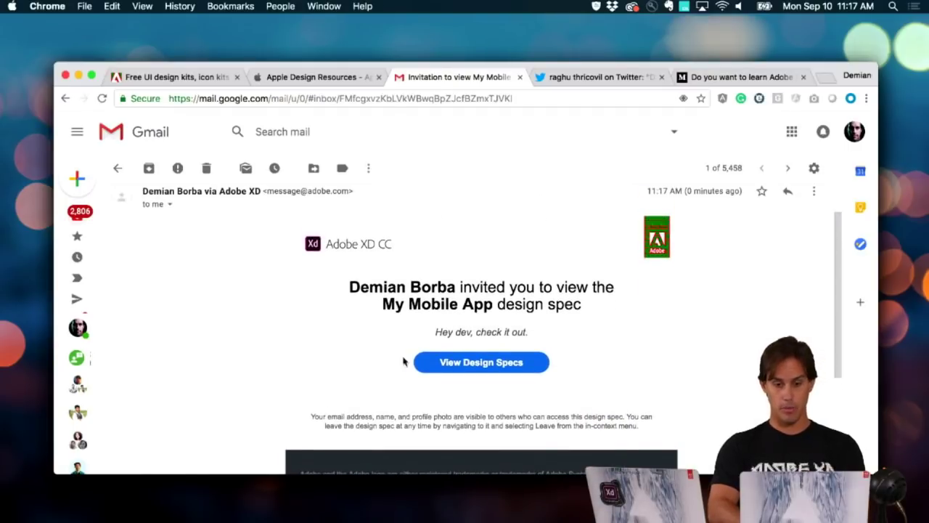
{"action": "left_click", "coordinate": [465, 365]}
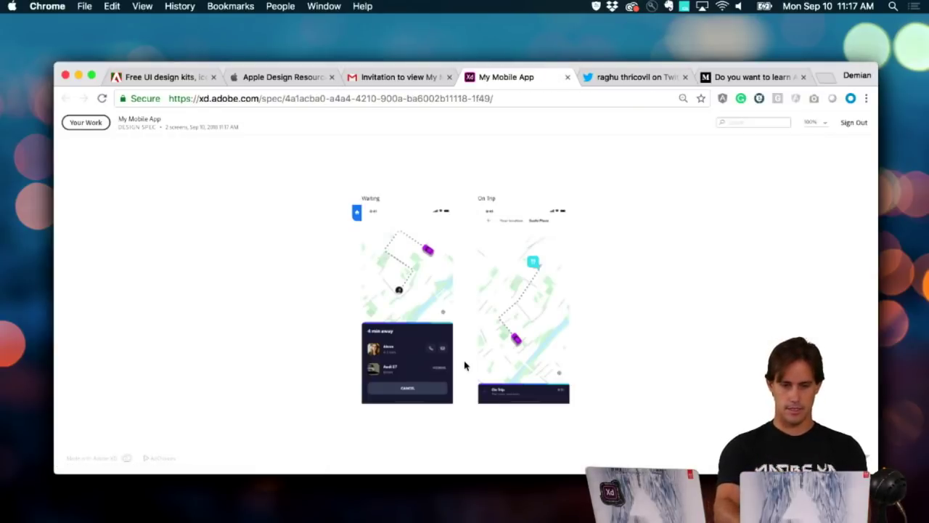
Step: Open the Waiting screen's specs and inspect the driver's name, photo, phone icon and character styles
{"action": "left_click", "coordinate": [438, 280]}
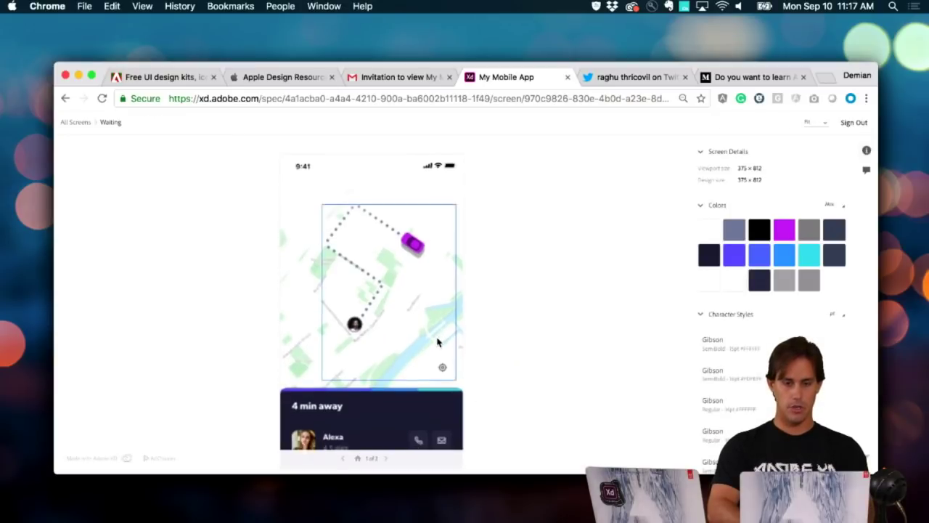
{"action": "scroll", "coordinate": [438, 340], "scroll_direction": "down", "scroll_amount": 2}
{"action": "scroll", "coordinate": [437, 341], "scroll_direction": "down", "scroll_amount": 2}
{"action": "left_click", "coordinate": [354, 375]}
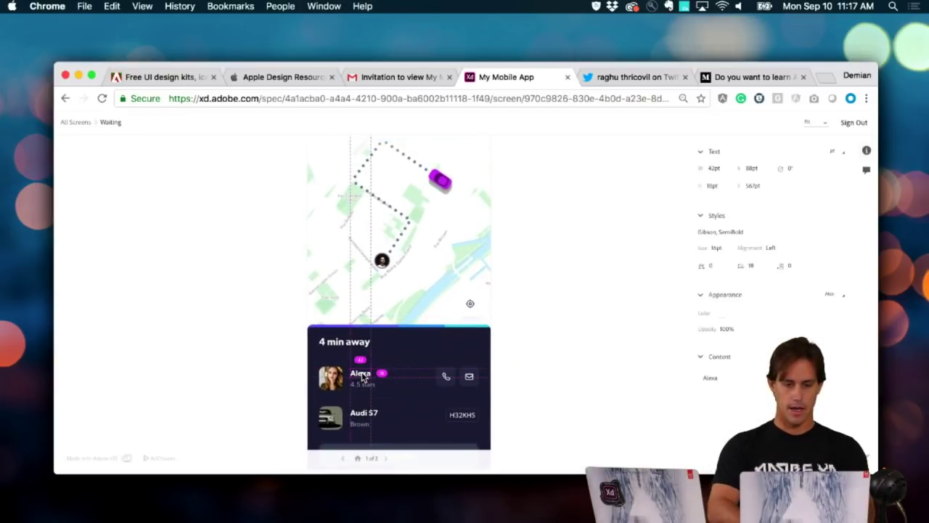
{"action": "left_click", "coordinate": [333, 376]}
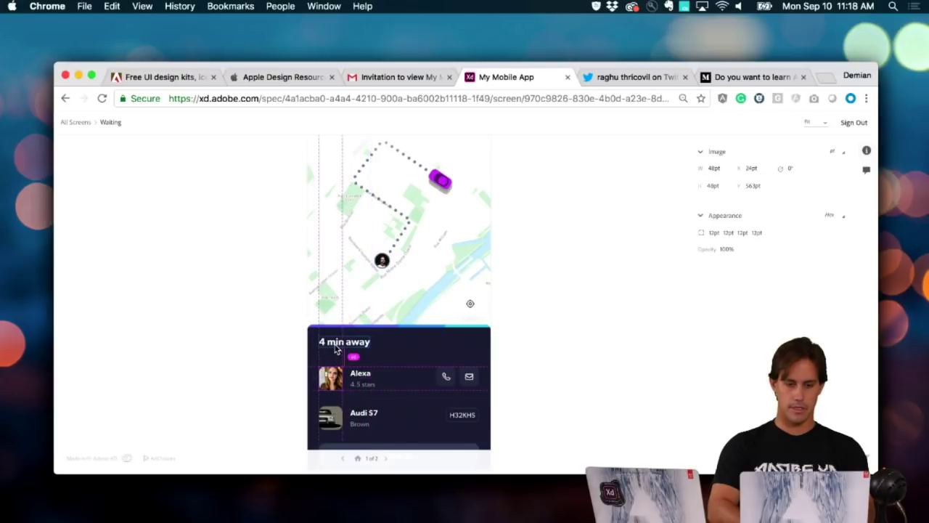
{"action": "left_click", "coordinate": [343, 350]}
{"action": "left_click", "coordinate": [445, 377]}
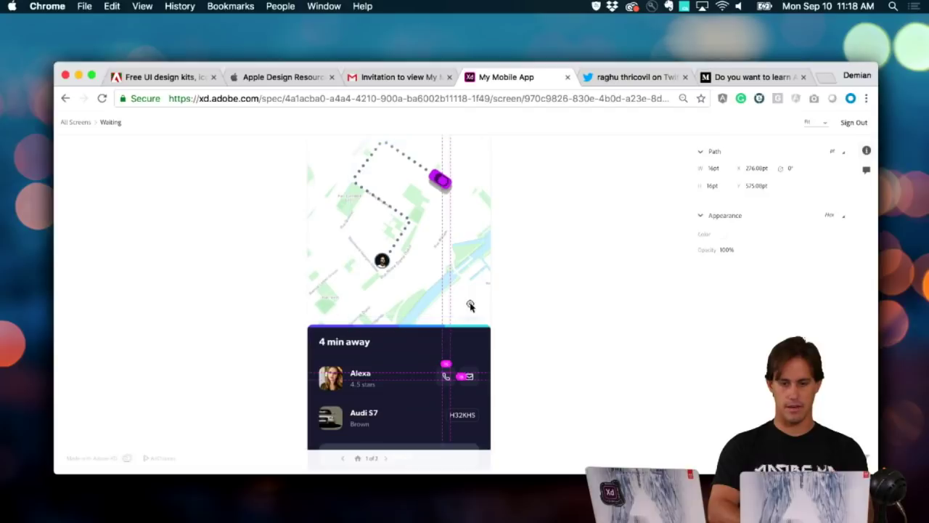
{"action": "left_click", "coordinate": [513, 336]}
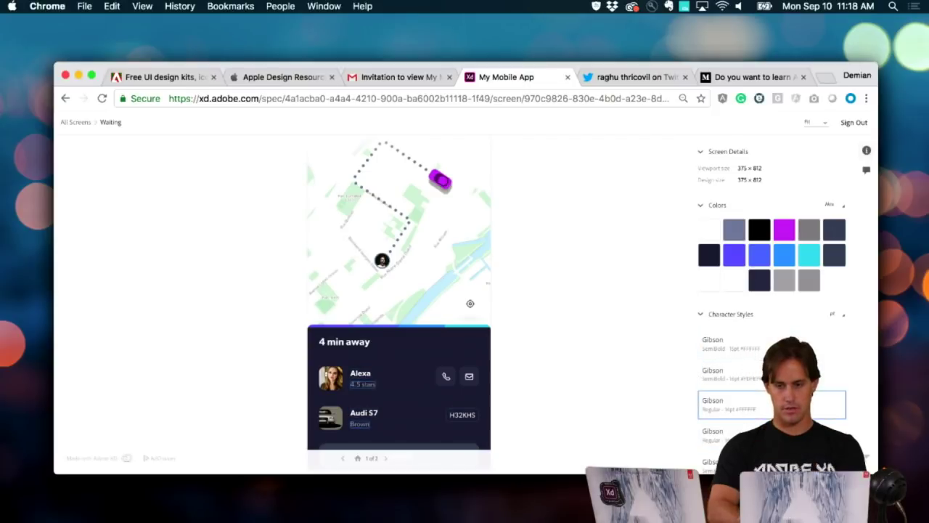
{"action": "scroll", "coordinate": [740, 348], "scroll_direction": "down", "scroll_amount": 2}
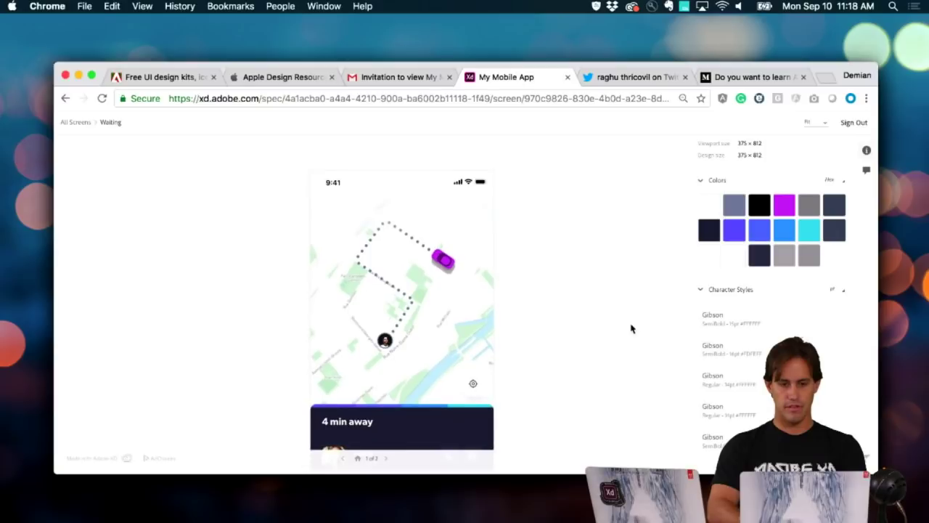
Step: Switch back to Adobe XD and turn on the layout grid for both the Waiting and On Trip artboards
{"action": "key", "text": "super+Tab"}
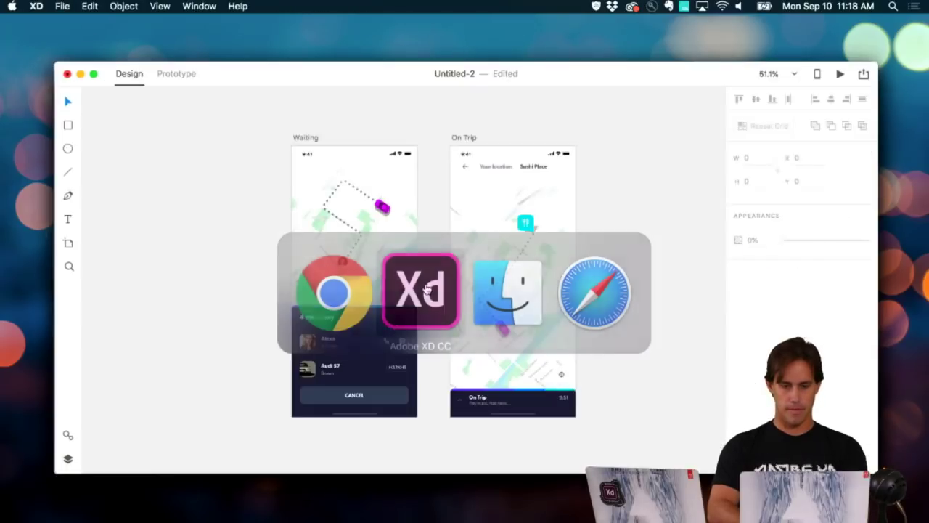
{"action": "left_click", "coordinate": [310, 139]}
{"action": "left_click", "coordinate": [464, 138], "text": "shift"}
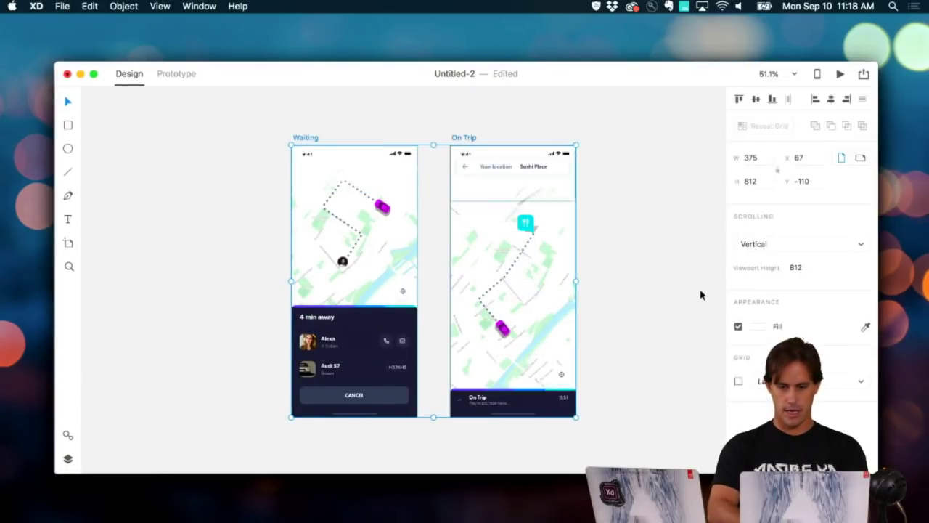
{"action": "left_click", "coordinate": [738, 381]}
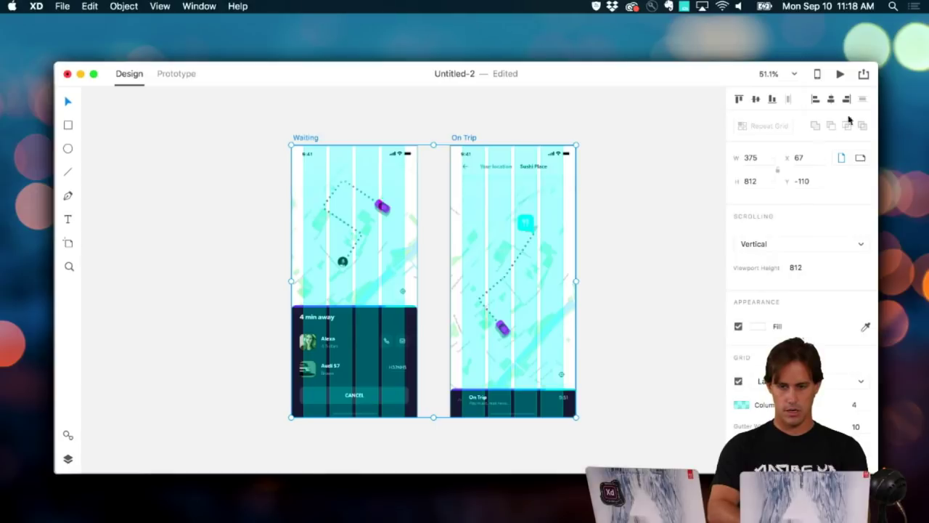
Step: Update the existing private link of the My Mobile App design specs
{"action": "left_click", "coordinate": [863, 74]}
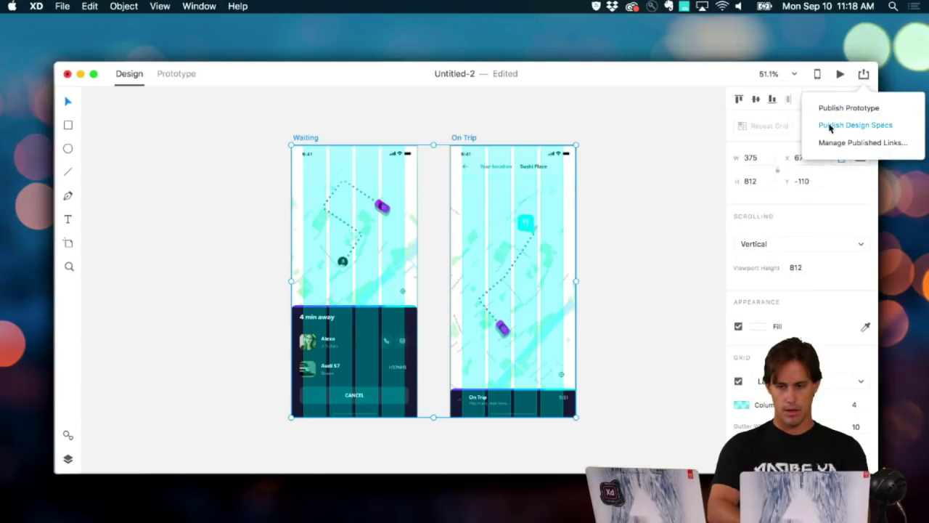
{"action": "left_click", "coordinate": [834, 126]}
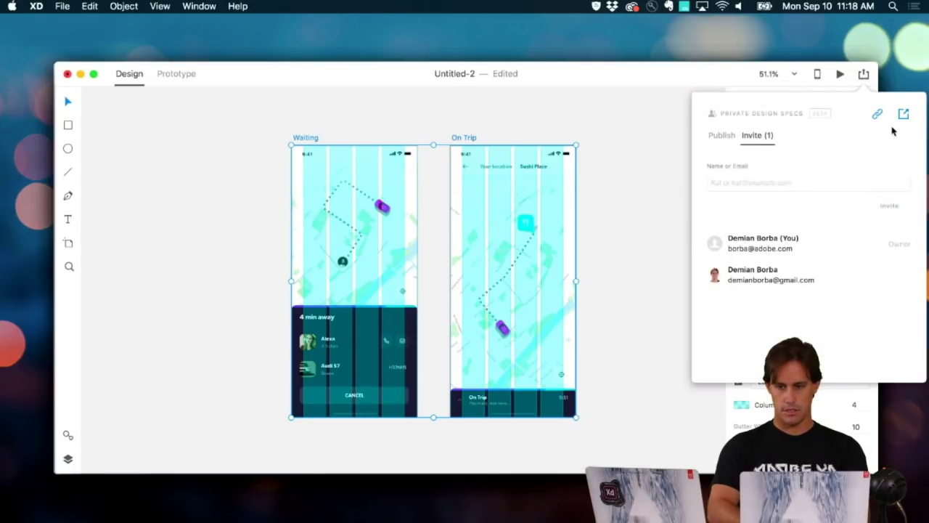
{"action": "left_click", "coordinate": [722, 135]}
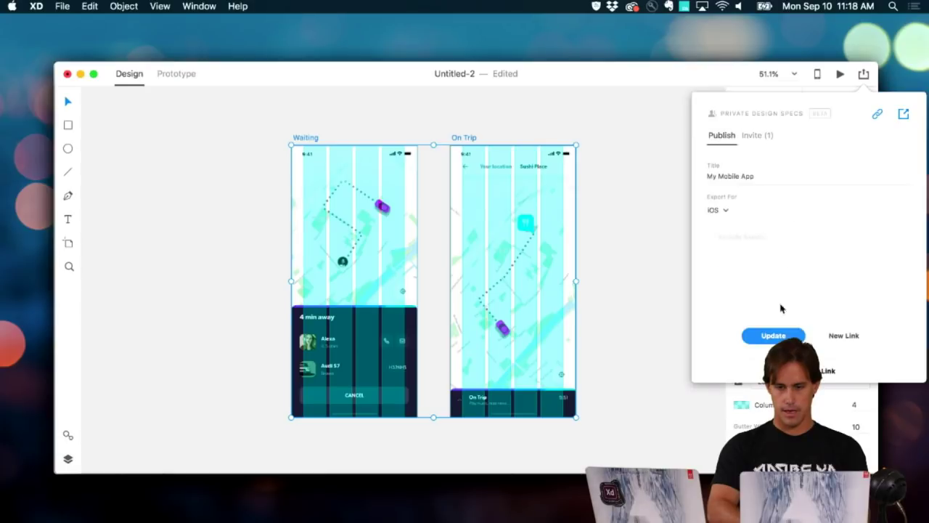
{"action": "left_click", "coordinate": [774, 336]}
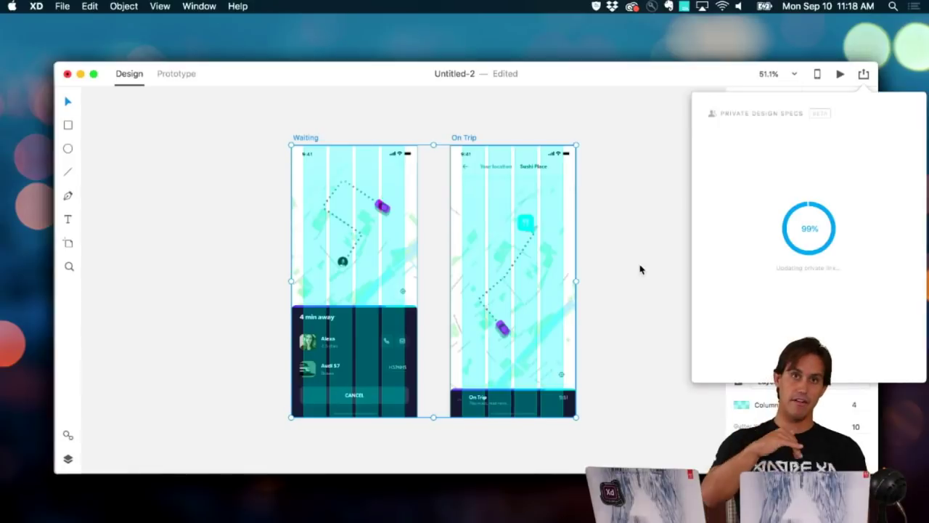
Step: Switch to Chrome, reload the design specs and show the Waiting screen's layout grid
{"action": "key", "text": "super+Tab"}
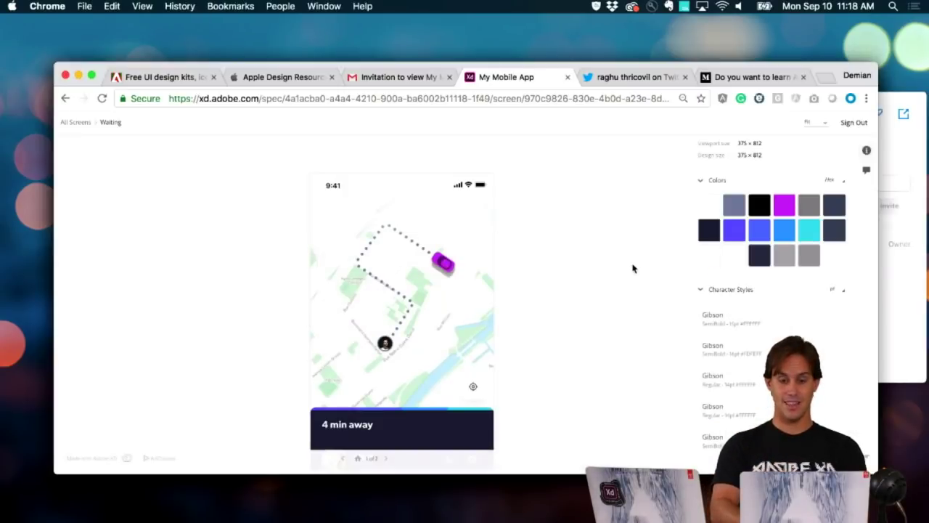
{"action": "key", "text": "super+r"}
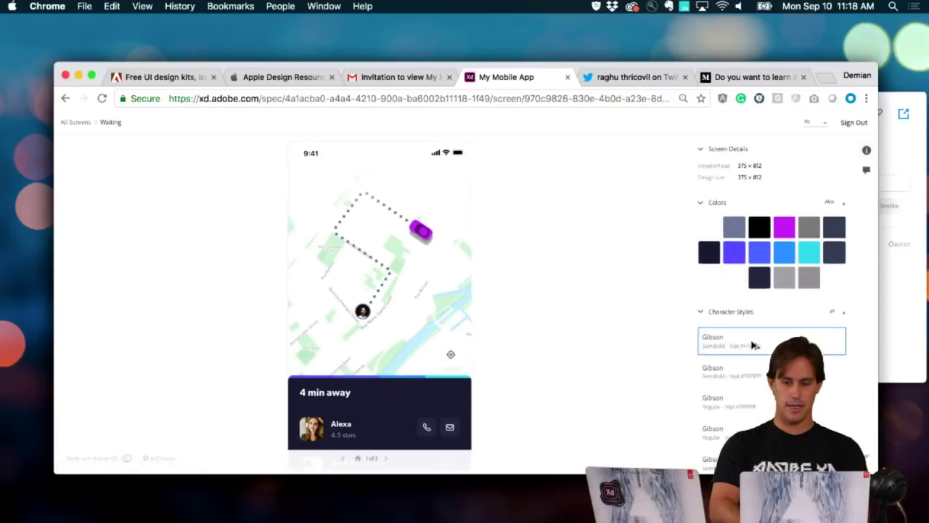
{"action": "scroll", "coordinate": [755, 338], "scroll_direction": "down", "scroll_amount": 3}
{"action": "left_click", "coordinate": [838, 396]}
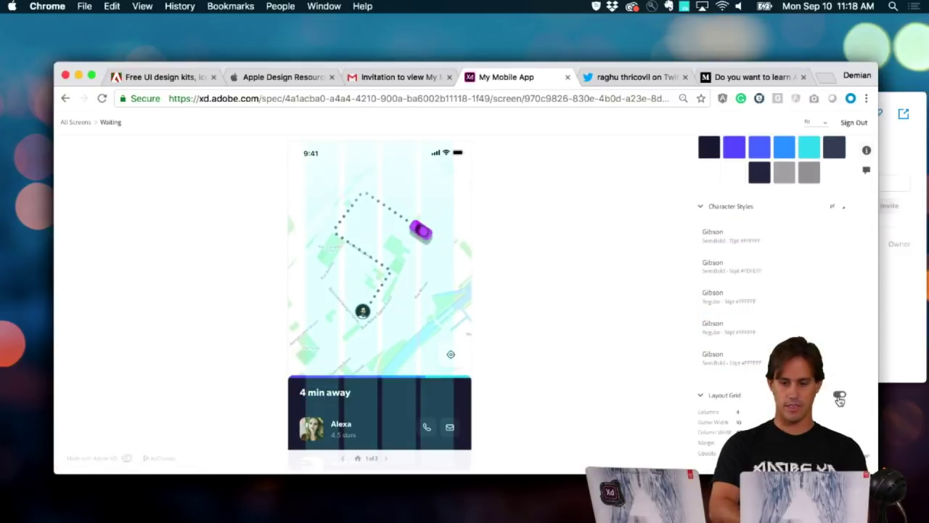
Step: Toggle the layout grid off and on repeatedly, leaving it shown, and increase the grid's opacity
{"action": "left_click", "coordinate": [838, 396]}
{"action": "left_click", "coordinate": [838, 397]}
{"action": "left_click", "coordinate": [838, 398]}
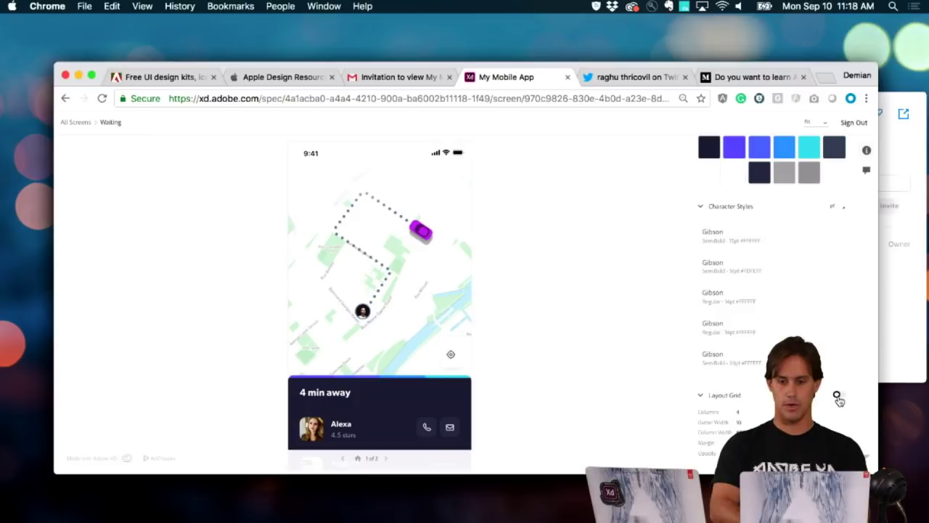
{"action": "left_click", "coordinate": [839, 399]}
{"action": "left_click_drag", "start_coordinate": [759, 454], "coordinate": [801, 454]}
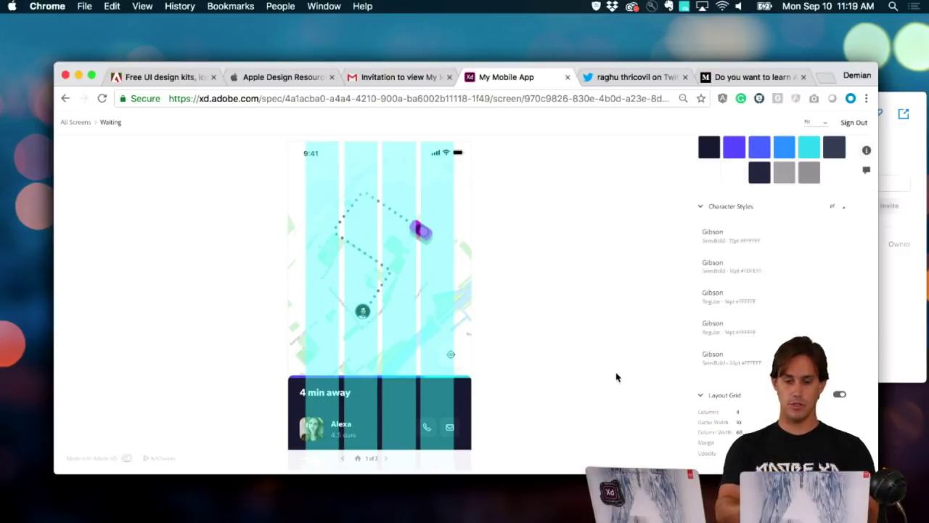
Step: Hide the layout grid on the Waiting screen and look over the design without it
{"action": "scroll", "coordinate": [616, 377], "scroll_direction": "up", "scroll_amount": 1}
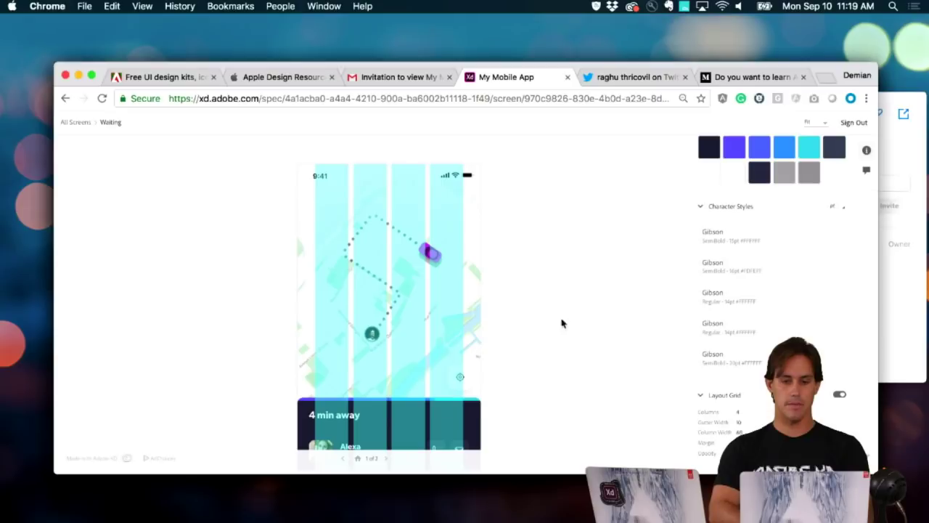
{"action": "scroll", "coordinate": [587, 313], "scroll_direction": "up", "scroll_amount": 1}
{"action": "scroll", "coordinate": [587, 314], "scroll_direction": "down", "scroll_amount": 1}
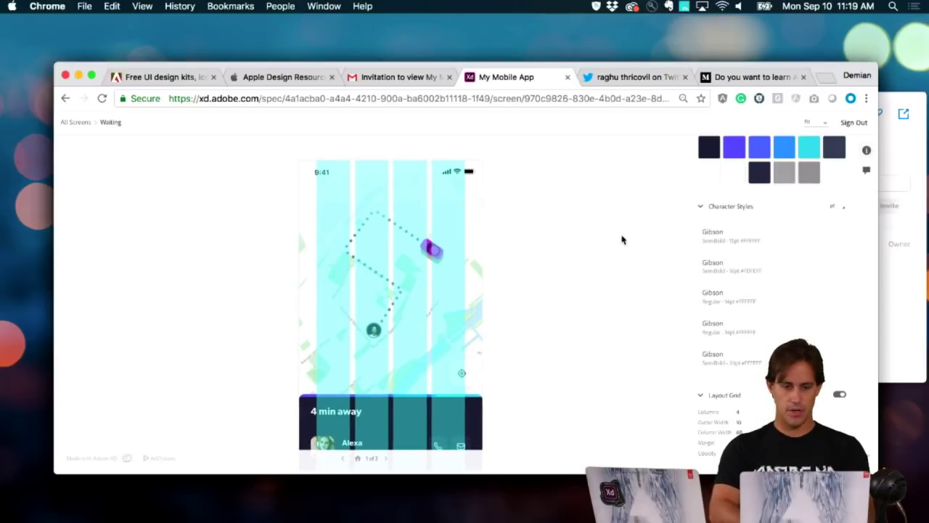
{"action": "left_click", "coordinate": [840, 396]}
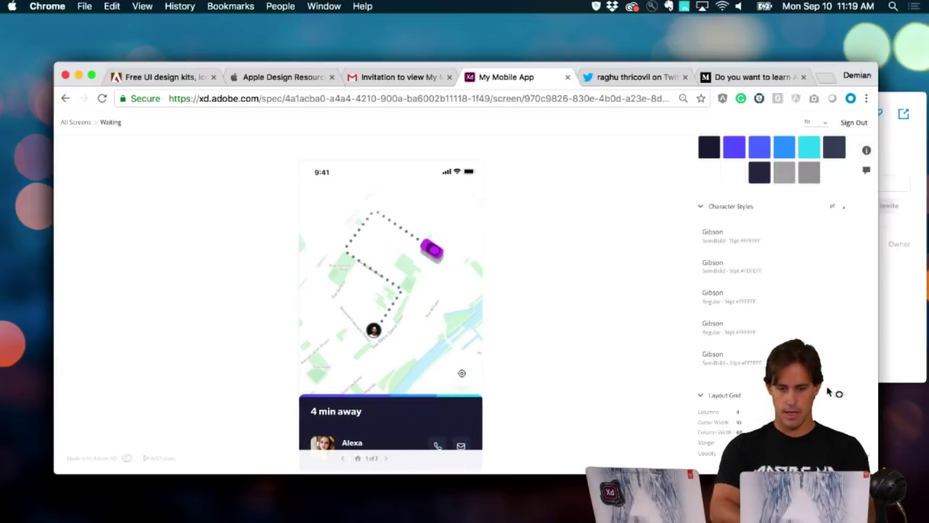
{"action": "scroll", "coordinate": [549, 365], "scroll_direction": "down", "scroll_amount": 3}
{"action": "scroll", "coordinate": [550, 368], "scroll_direction": "up", "scroll_amount": 1}
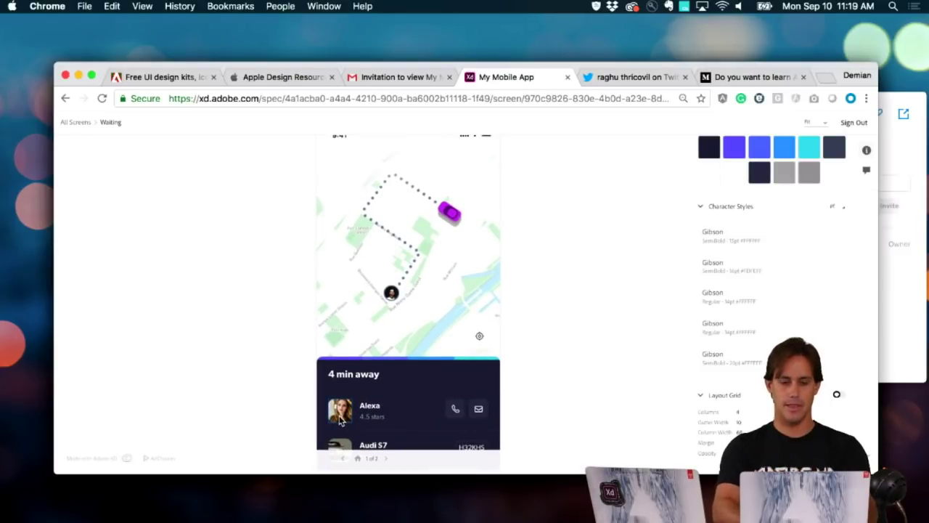
{"action": "scroll", "coordinate": [498, 425], "scroll_direction": "down", "scroll_amount": 2}
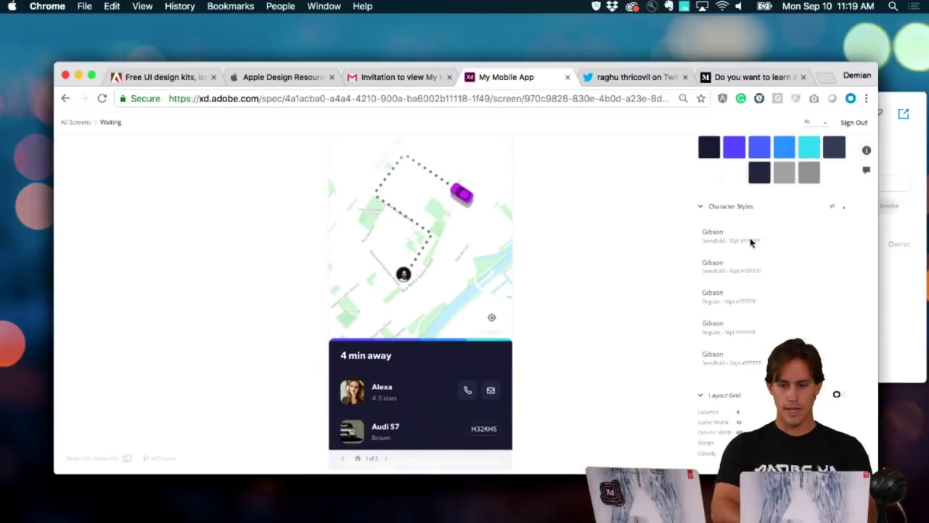
Step: Post the comment "Hey please mark this exportable" on the Waiting screen
{"action": "left_click", "coordinate": [867, 170]}
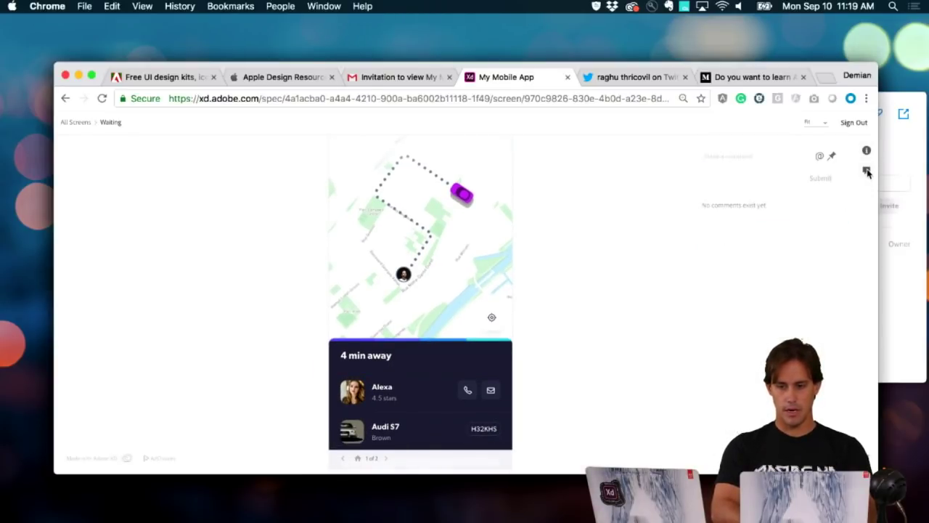
{"action": "left_click", "coordinate": [741, 157]}
{"action": "type", "text": "Hey please mark this ex"}
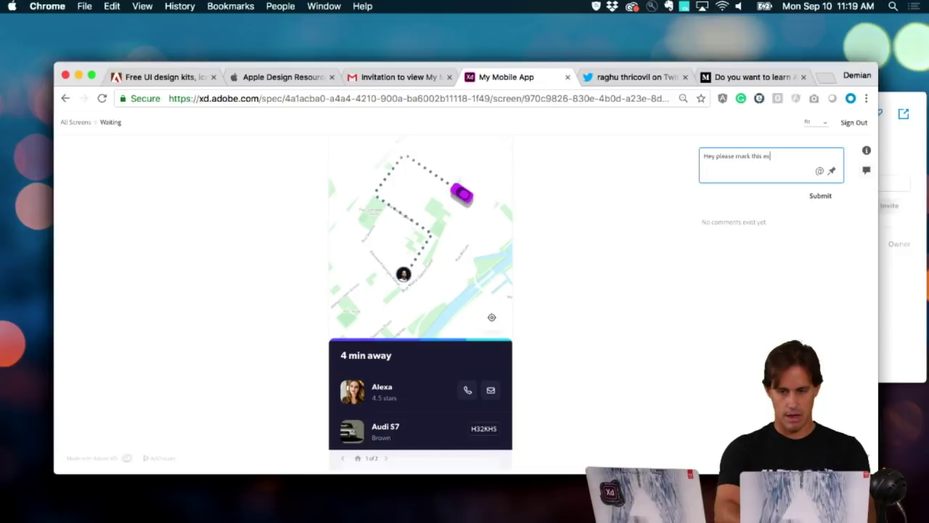
{"action": "type", "text": "portable."}
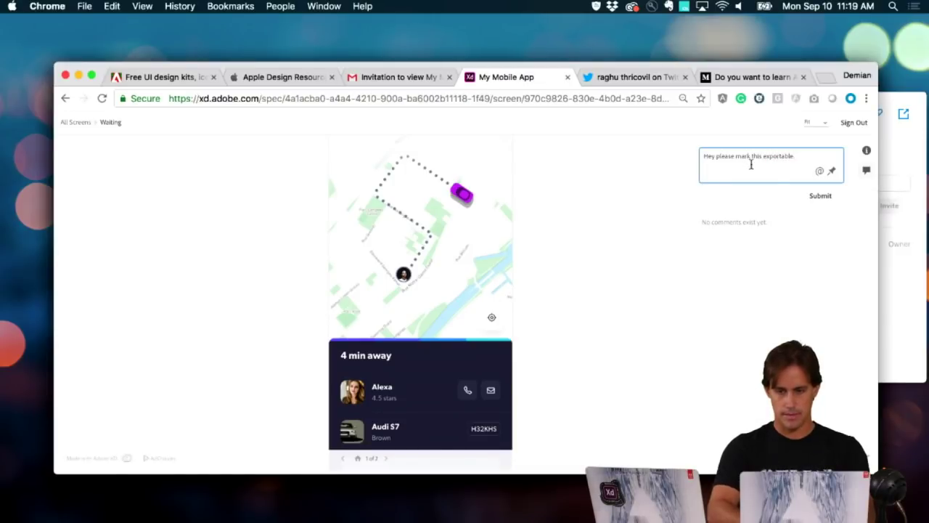
{"action": "left_click", "coordinate": [813, 197]}
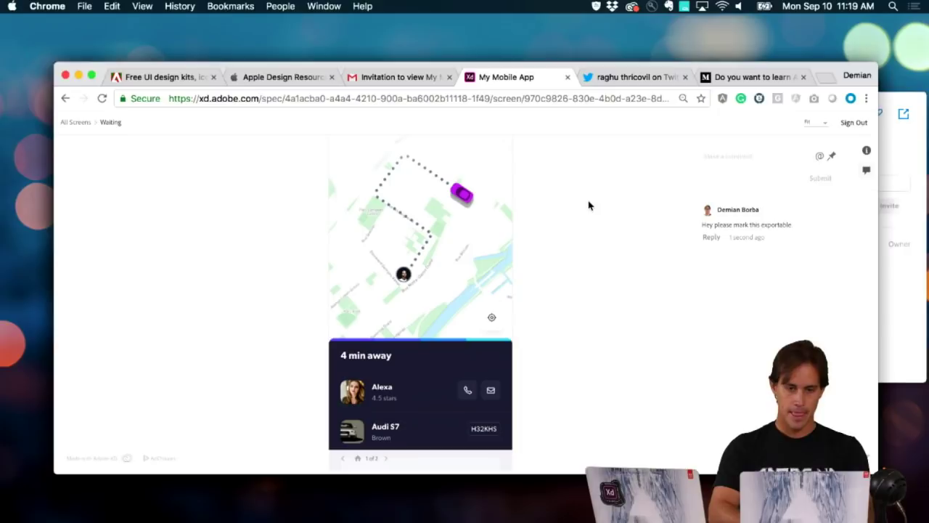
Step: Switch to Adobe XD and mark the avatar image in the Waiting artboard's Alexa row for batch export
{"action": "key", "text": "super+Tab"}
{"action": "left_click", "coordinate": [424, 289]}
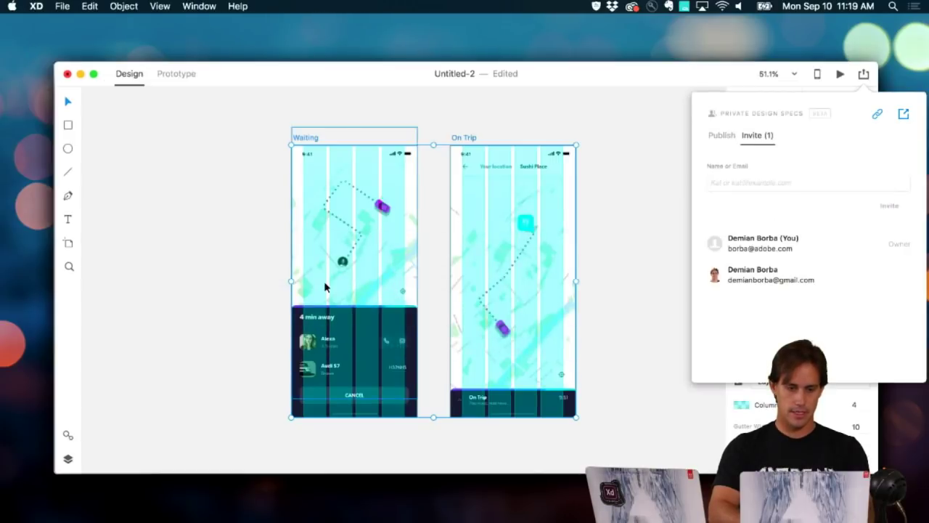
{"action": "left_click", "coordinate": [303, 347]}
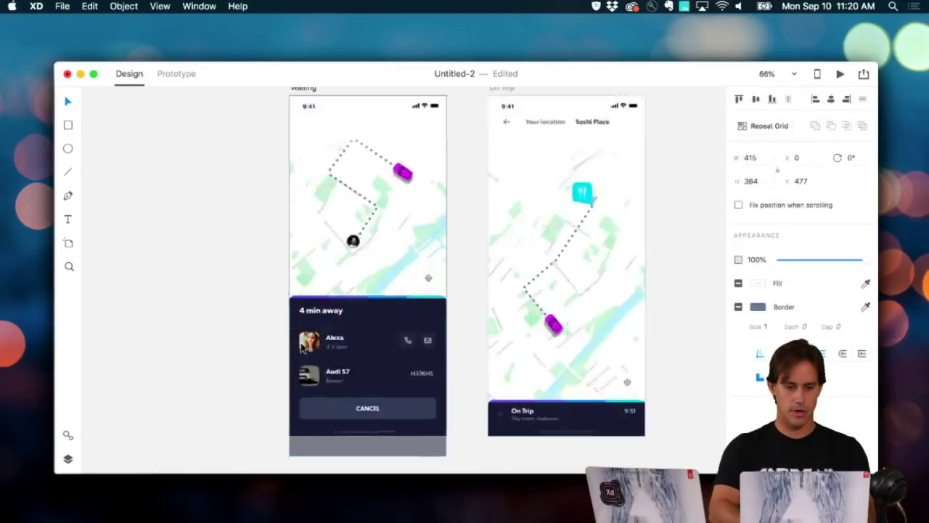
{"action": "scroll", "coordinate": [302, 347], "scroll_direction": "up", "scroll_amount": 5}
{"action": "double_click", "coordinate": [303, 347]}
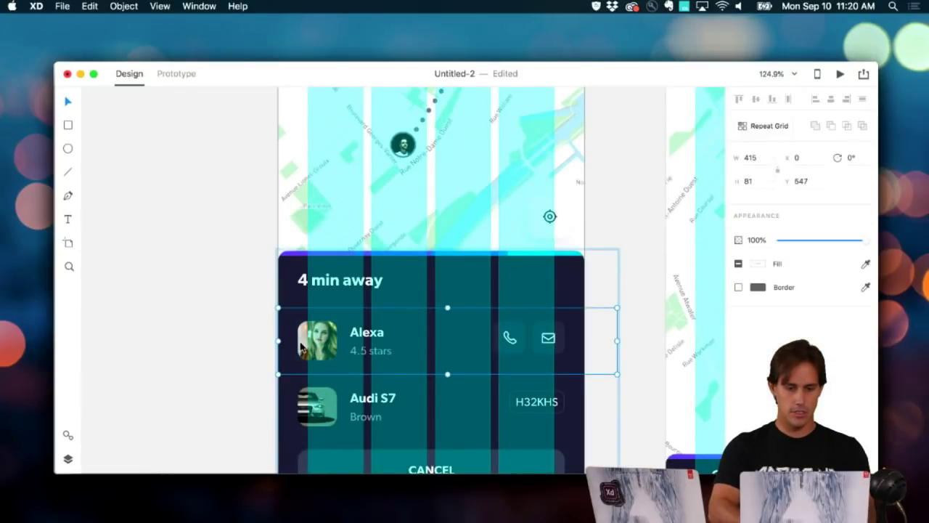
{"action": "double_click", "coordinate": [303, 347]}
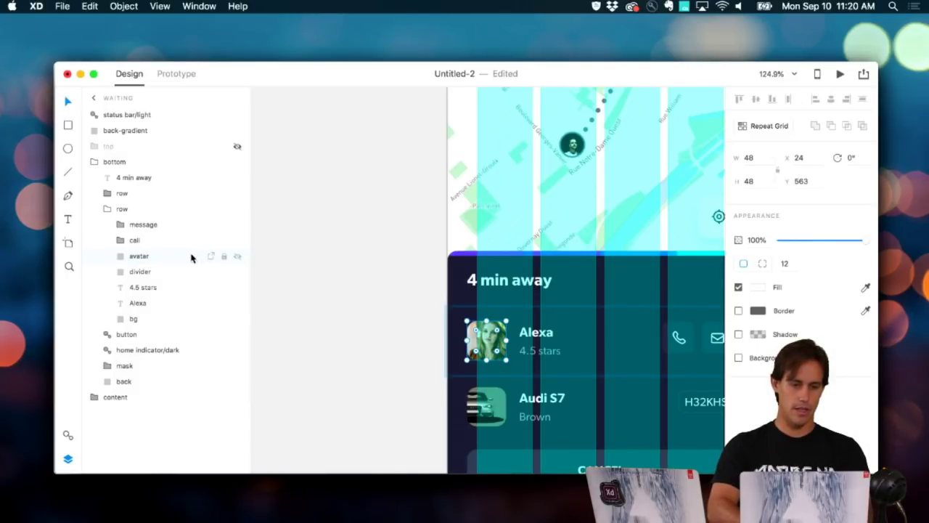
{"action": "right_click", "coordinate": [193, 258]}
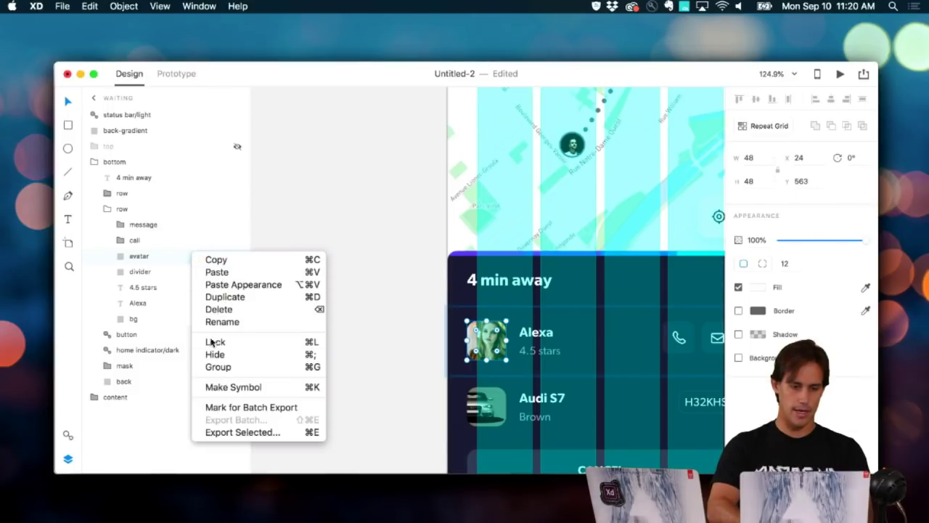
{"action": "left_click", "coordinate": [232, 407]}
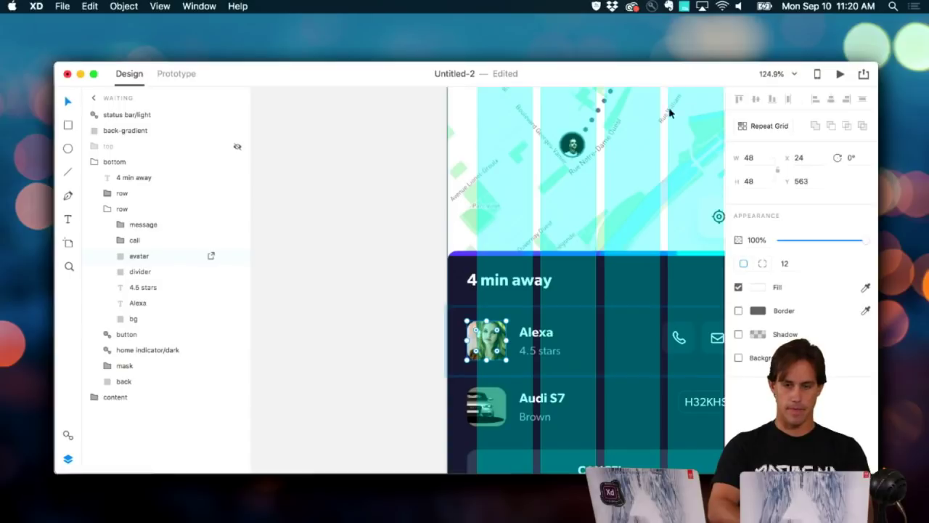
Step: Update the existing private design specs link of My Mobile App for iOS with assets included
{"action": "left_click", "coordinate": [863, 76]}
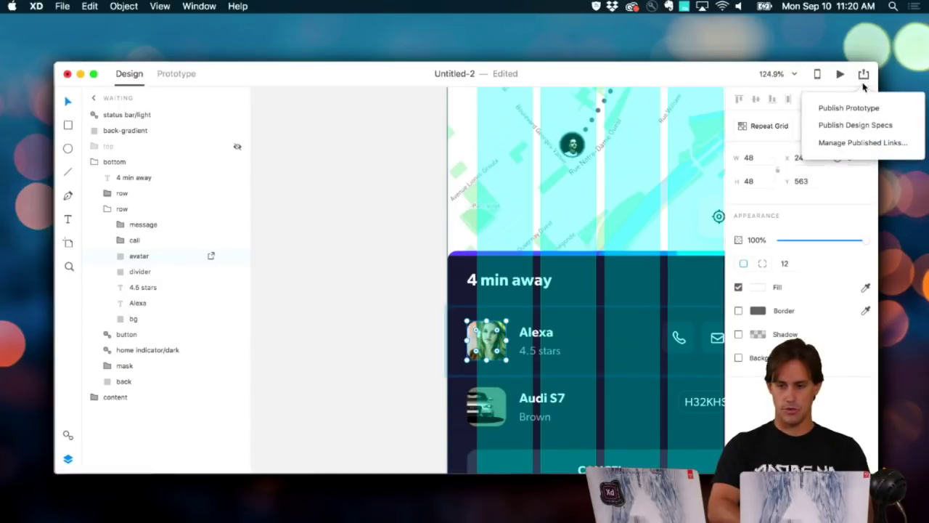
{"action": "left_click", "coordinate": [855, 125]}
{"action": "left_click", "coordinate": [723, 137]}
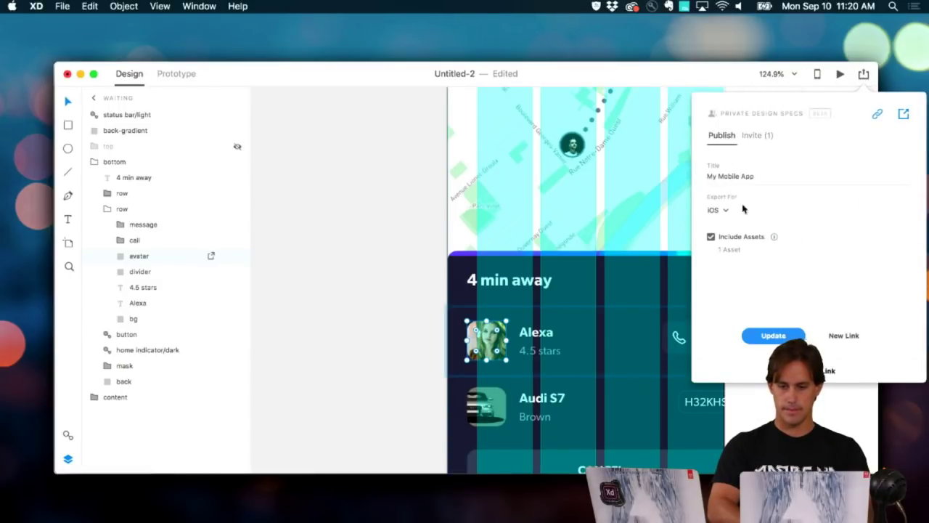
{"action": "left_click", "coordinate": [763, 335]}
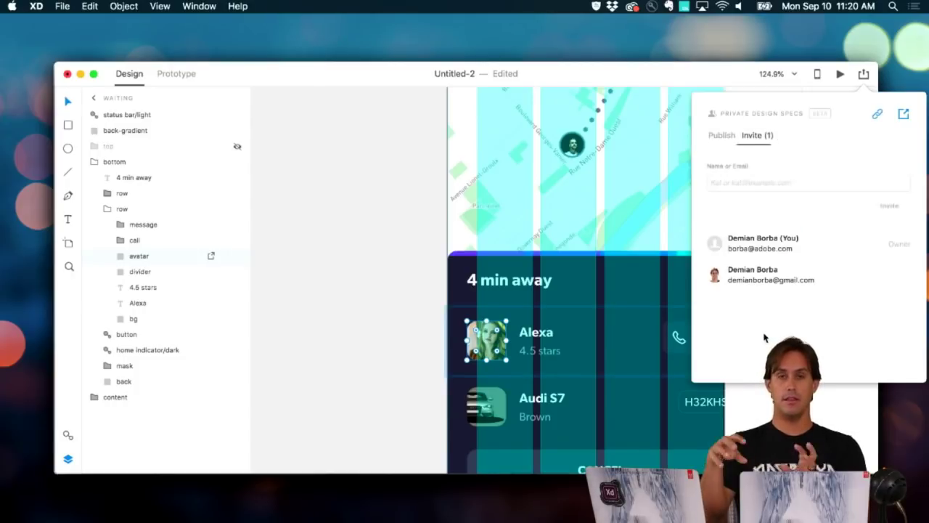
Step: Switch to Chrome, reload the design specs and select Alexa's avatar on the Waiting screen
{"action": "key", "text": "super+Tab"}
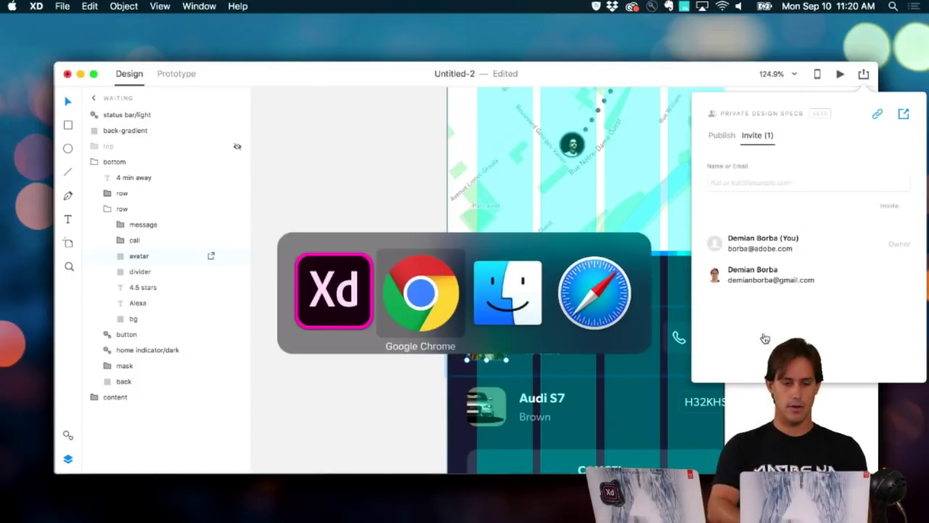
{"action": "key", "text": "super+r"}
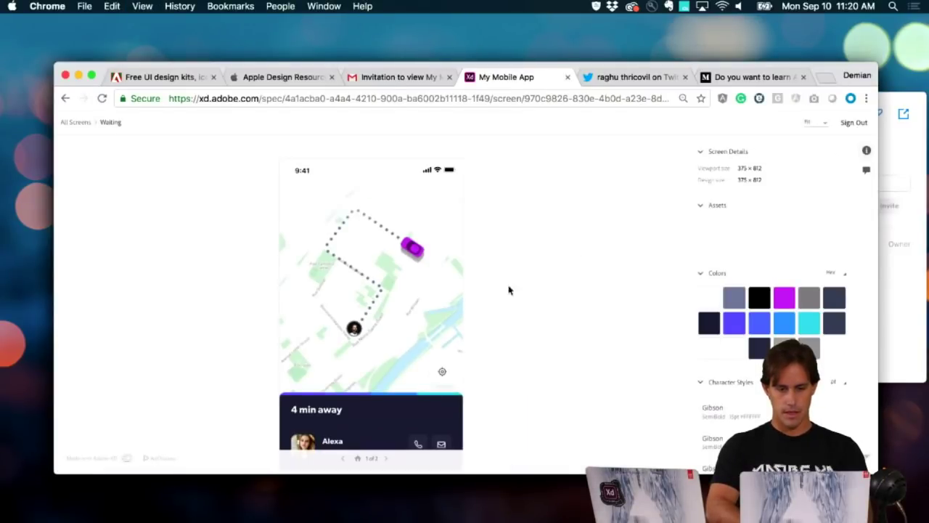
{"action": "left_click", "coordinate": [303, 436]}
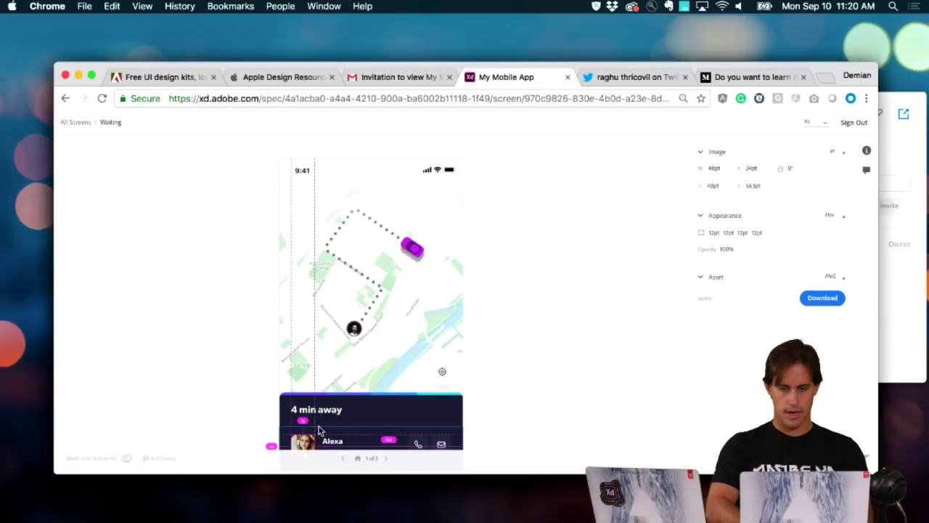
{"action": "scroll", "coordinate": [529, 368], "scroll_direction": "up", "scroll_amount": 8}
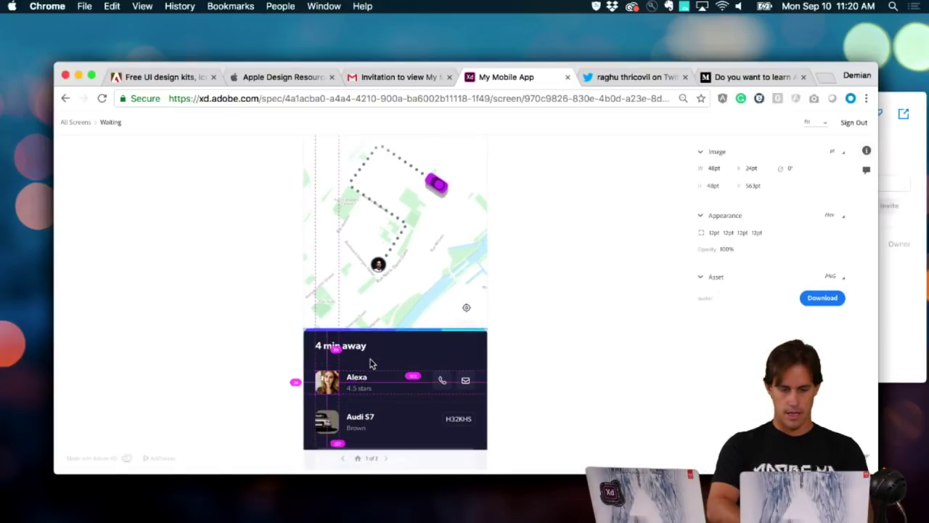
{"action": "scroll", "coordinate": [370, 363], "scroll_direction": "down", "scroll_amount": 2}
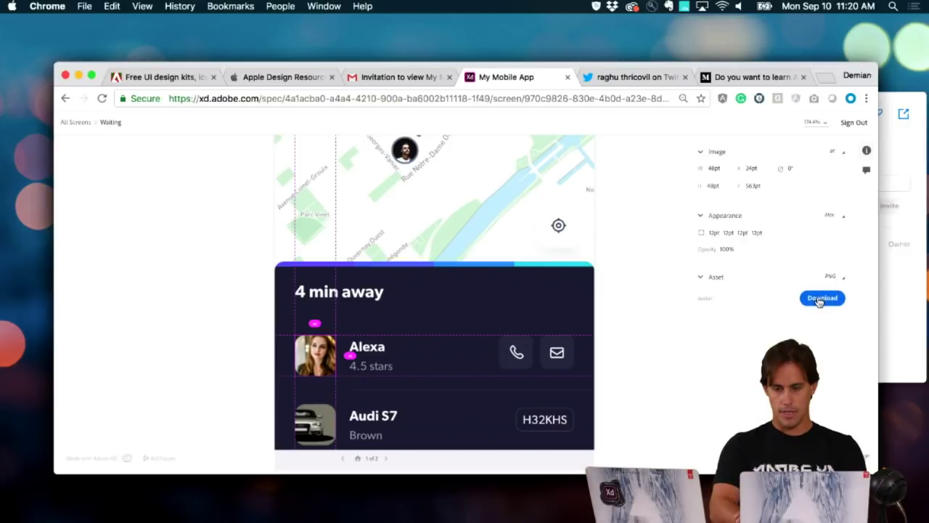
Step: Download the avatar asset in PNG format
{"action": "left_click", "coordinate": [835, 277]}
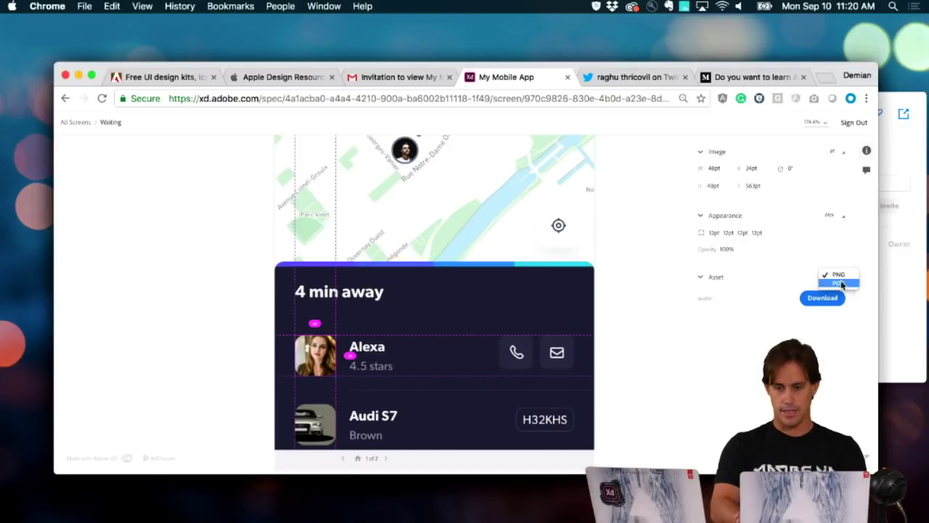
{"action": "left_click", "coordinate": [836, 275]}
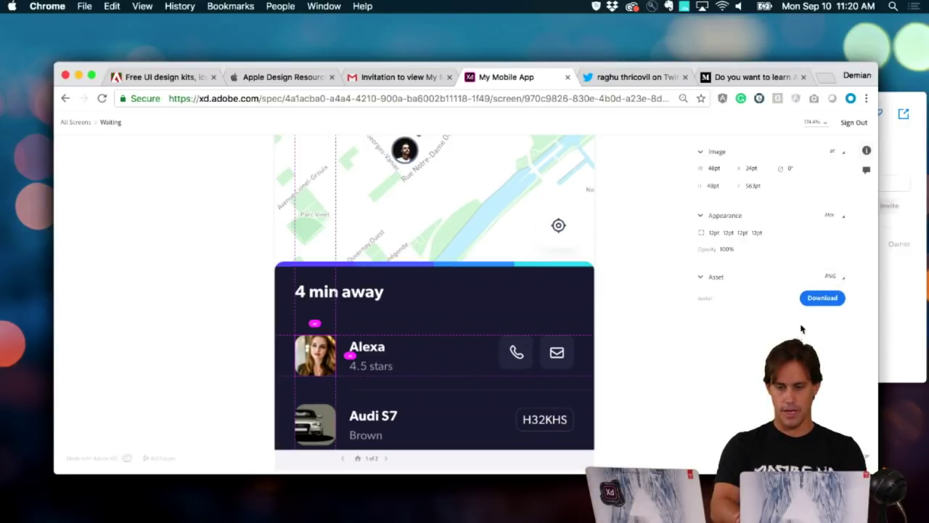
{"action": "left_click", "coordinate": [822, 299]}
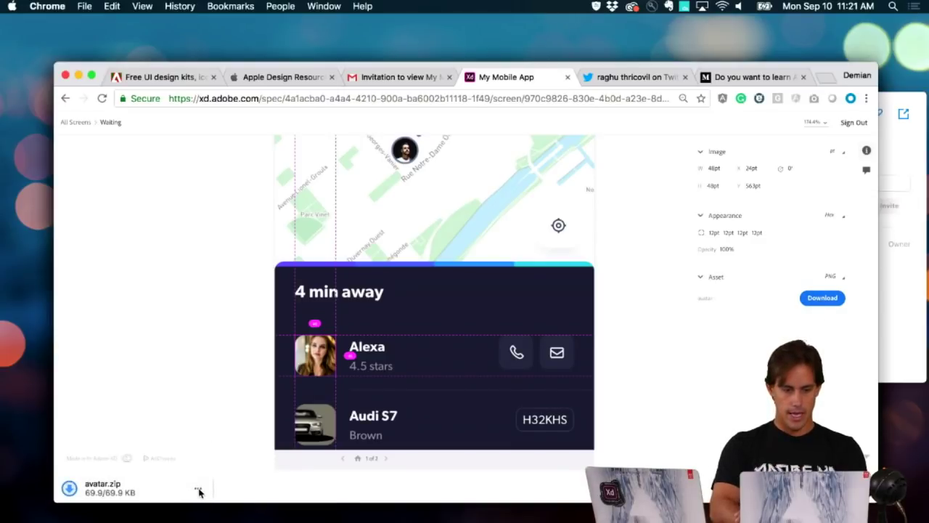
Step: Reveal avatar.zip in Finder, extract it and expand the resulting avatar folder
{"action": "left_click", "coordinate": [198, 489]}
{"action": "left_click", "coordinate": [233, 521]}
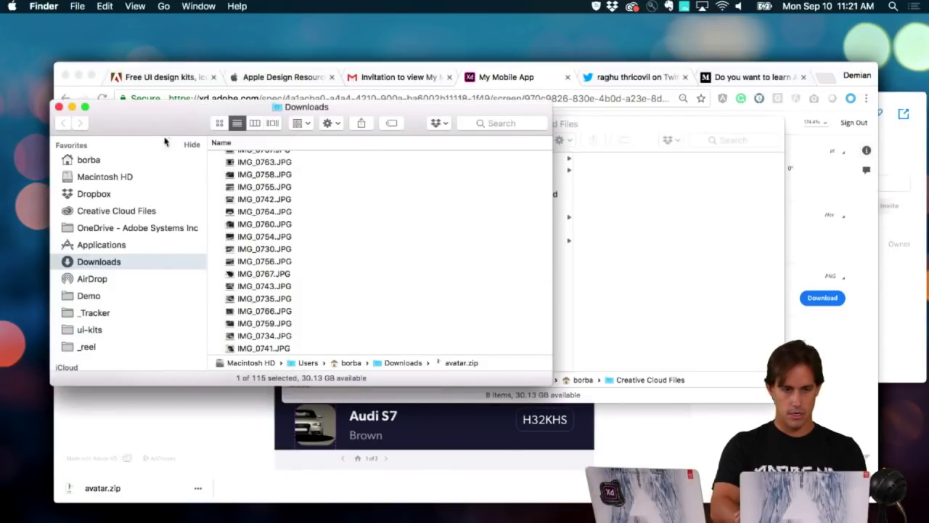
{"action": "scroll", "coordinate": [334, 248], "scroll_direction": "up", "scroll_amount": 15}
{"action": "scroll", "coordinate": [334, 249], "scroll_direction": "down", "scroll_amount": 15}
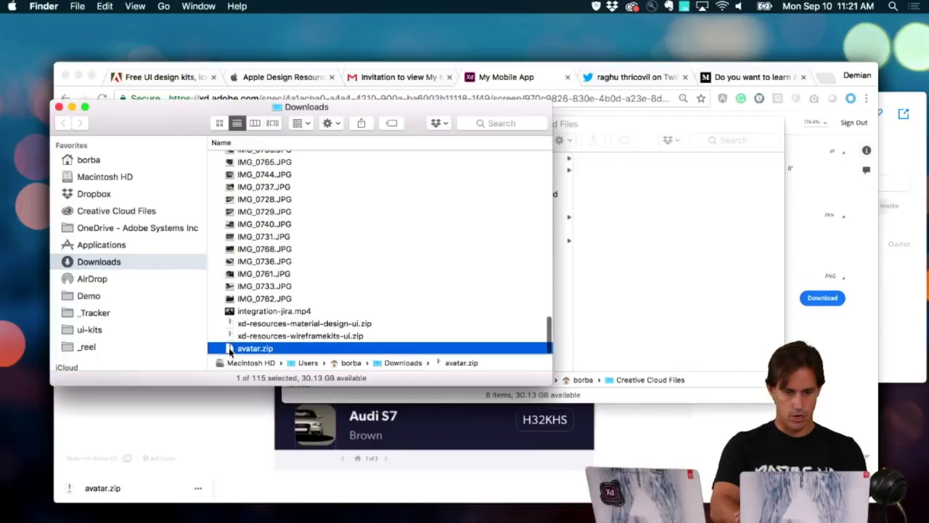
{"action": "double_click", "coordinate": [229, 349]}
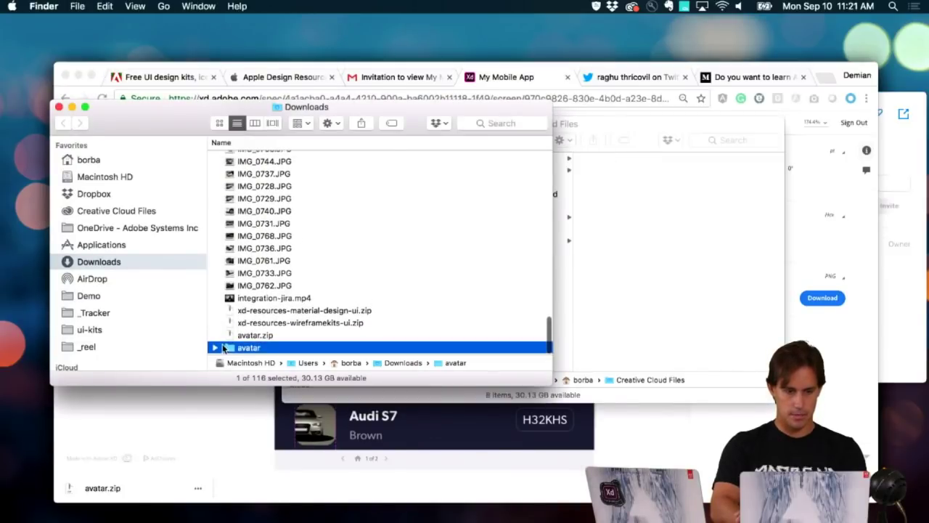
{"action": "left_click", "coordinate": [216, 347]}
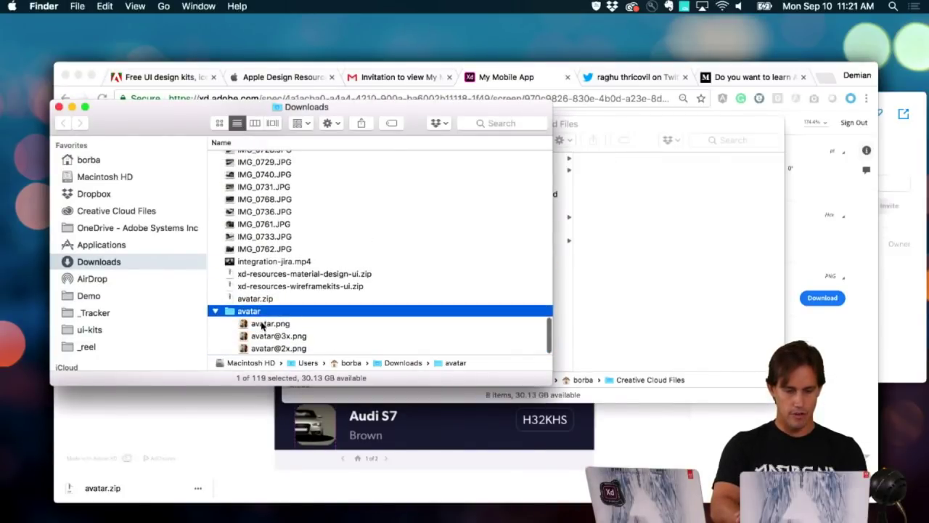
Step: Look through the avatar PNG files at their different scales and close the Finder windows
{"action": "left_click", "coordinate": [262, 324]}
{"action": "left_click", "coordinate": [262, 348]}
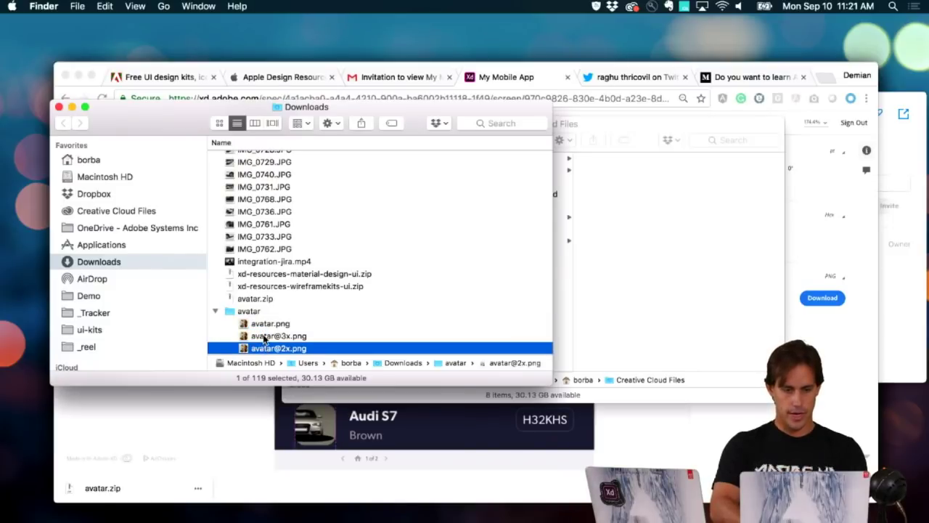
{"action": "left_click", "coordinate": [265, 336]}
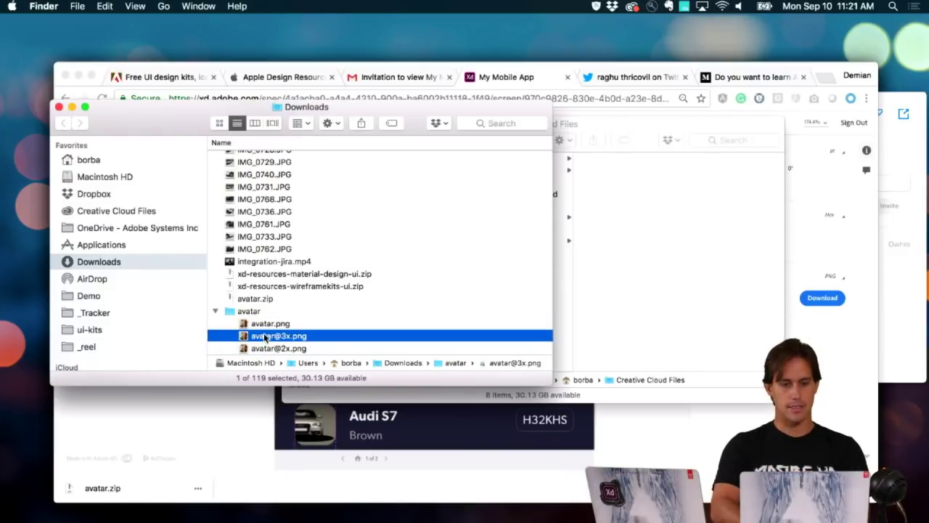
{"action": "left_click", "coordinate": [58, 107]}
{"action": "left_click", "coordinate": [214, 352]}
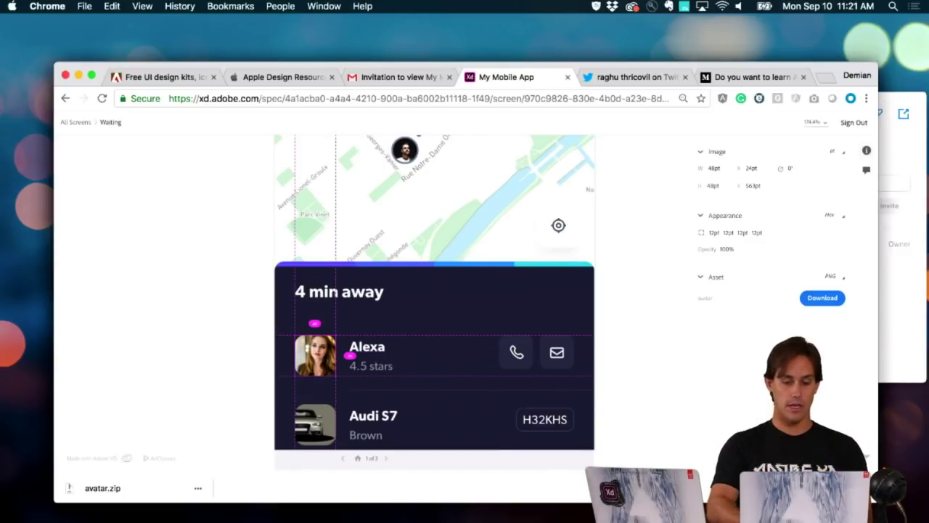
Step: Dismiss Chrome's download bar and deselect the avatar to view the Waiting screen's assets and details
{"action": "left_click", "coordinate": [289, 521]}
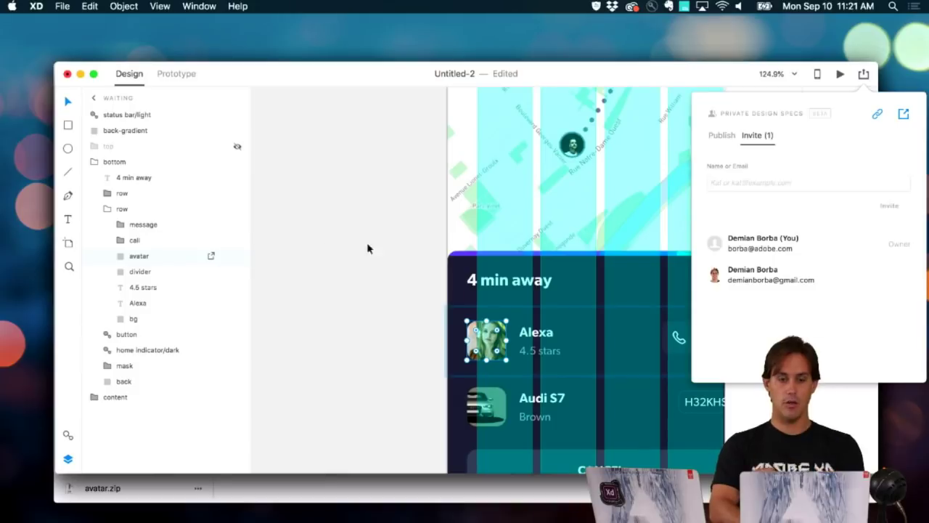
{"action": "left_click", "coordinate": [458, 487]}
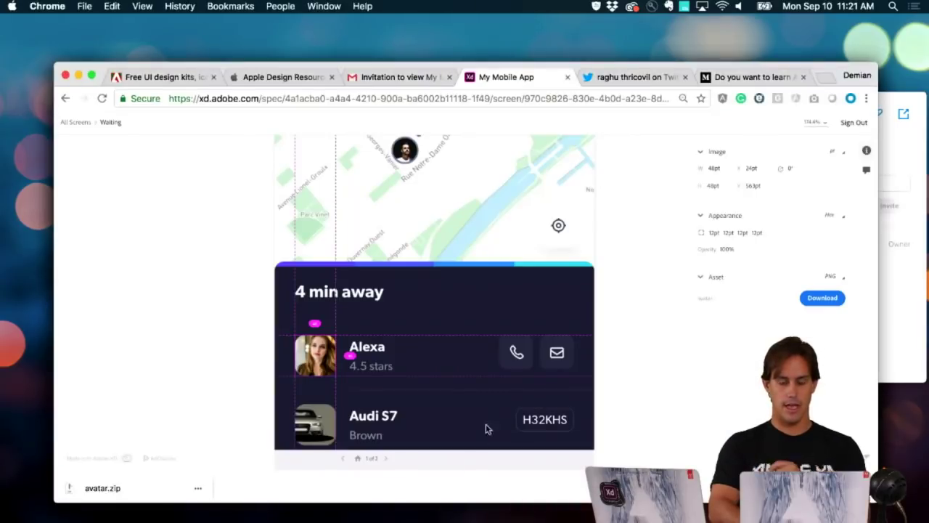
{"action": "left_click", "coordinate": [866, 488]}
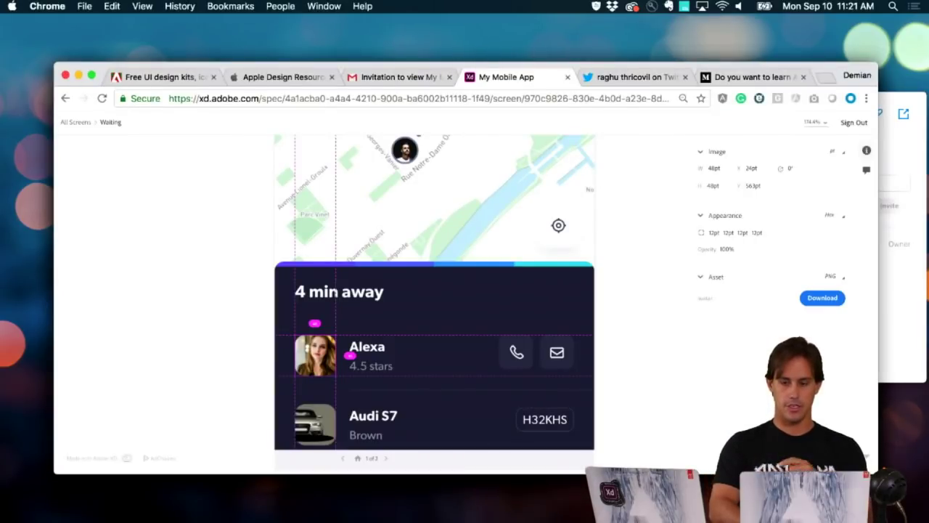
{"action": "left_click", "coordinate": [601, 295]}
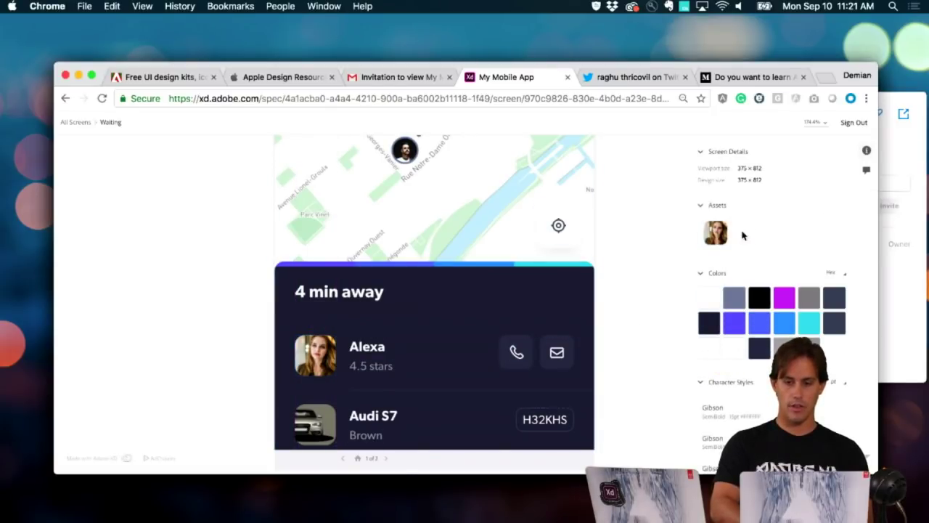
{"action": "scroll", "coordinate": [712, 237], "scroll_direction": "down", "scroll_amount": 1}
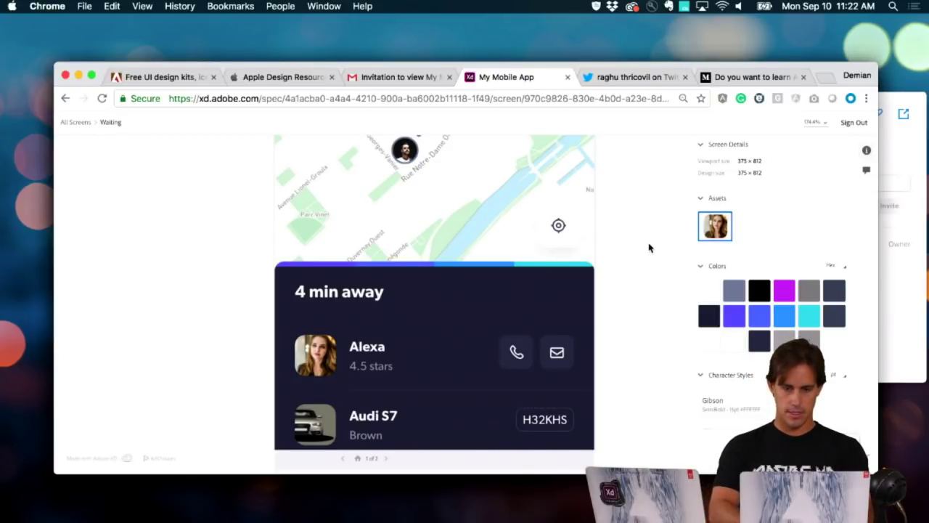
Step: Open stock.adobe.com in a new browser tab
{"action": "key", "text": "super+w"}
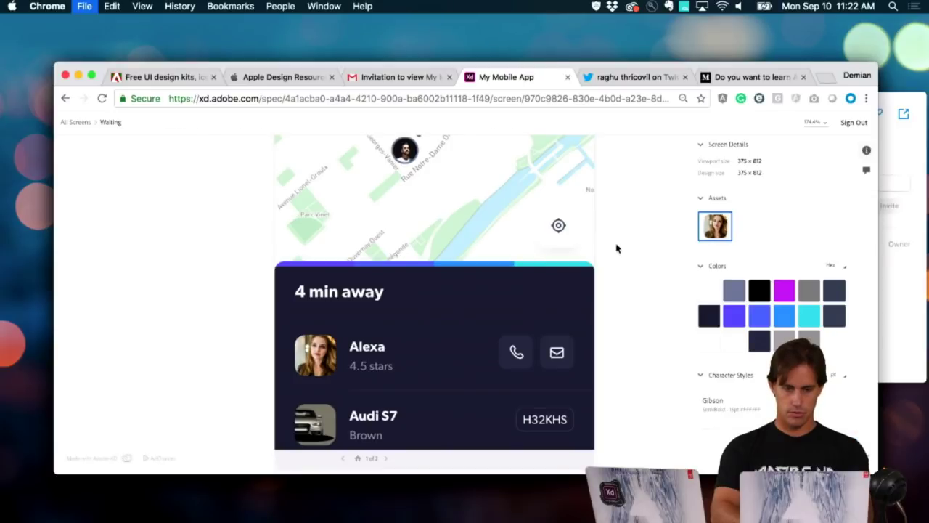
{"action": "type", "text": "stock.adobe.com"}
{"action": "key", "text": "Return"}
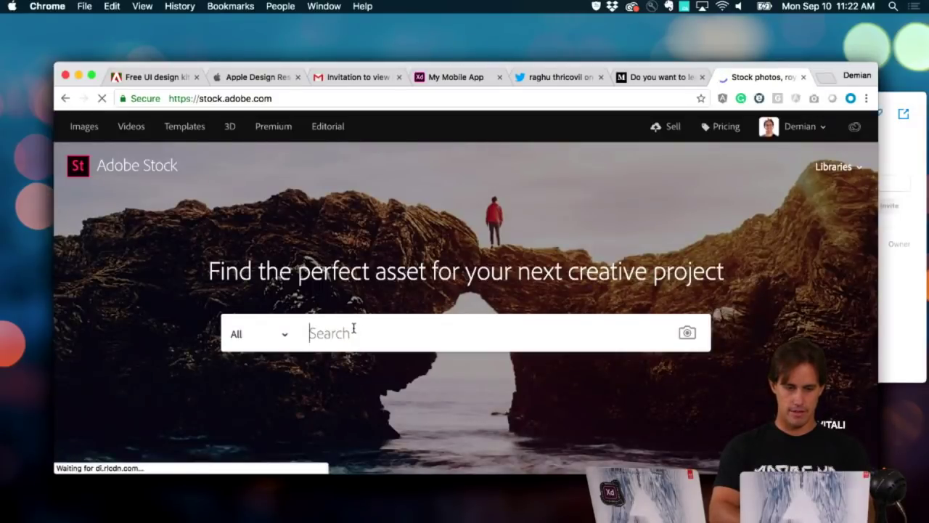
Step: Search Adobe Stock for "surf" and look over the resulting photos
{"action": "left_click", "coordinate": [352, 330]}
{"action": "type", "text": "surf"}
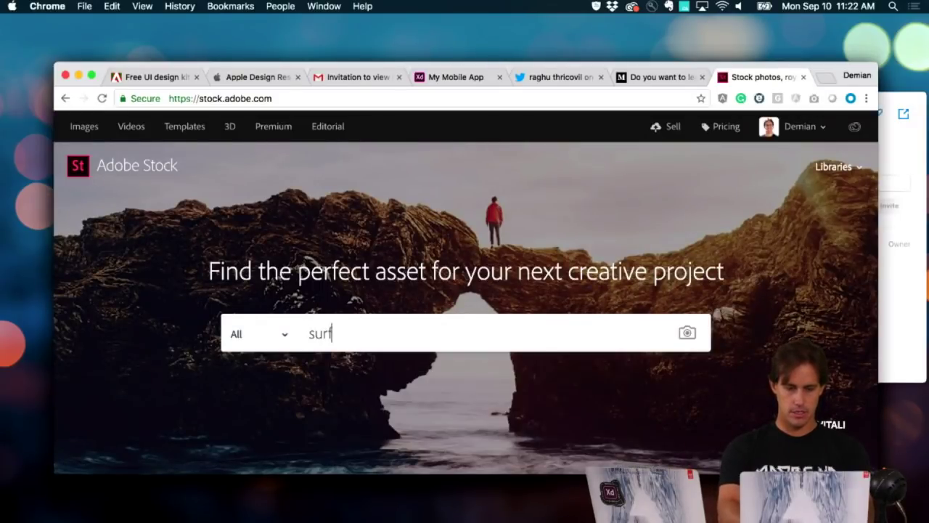
{"action": "left_click", "coordinate": [323, 374]}
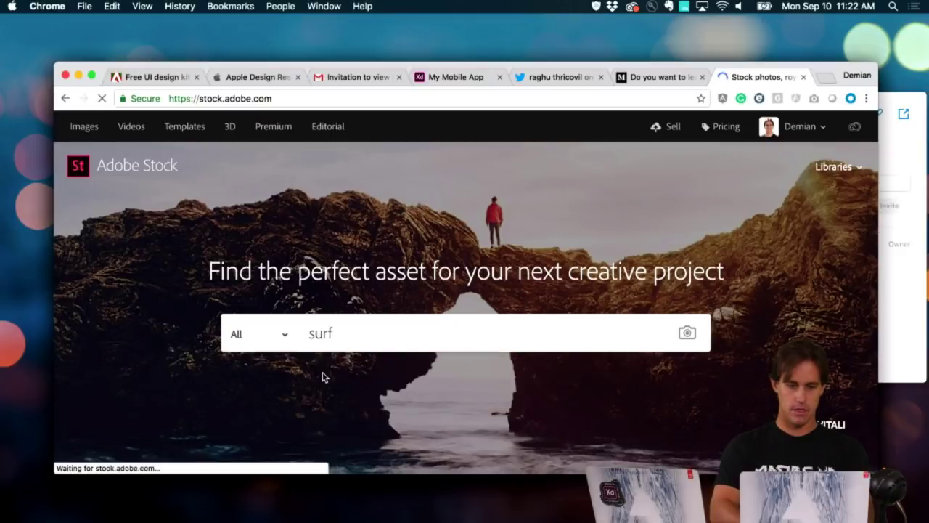
{"action": "scroll", "coordinate": [270, 374], "scroll_direction": "down", "scroll_amount": 3}
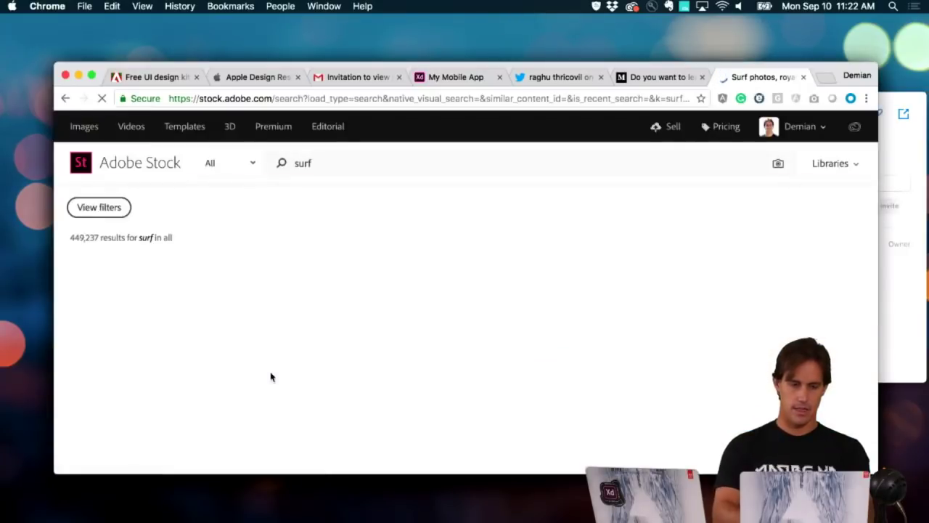
{"action": "scroll", "coordinate": [271, 375], "scroll_direction": "down", "scroll_amount": 2}
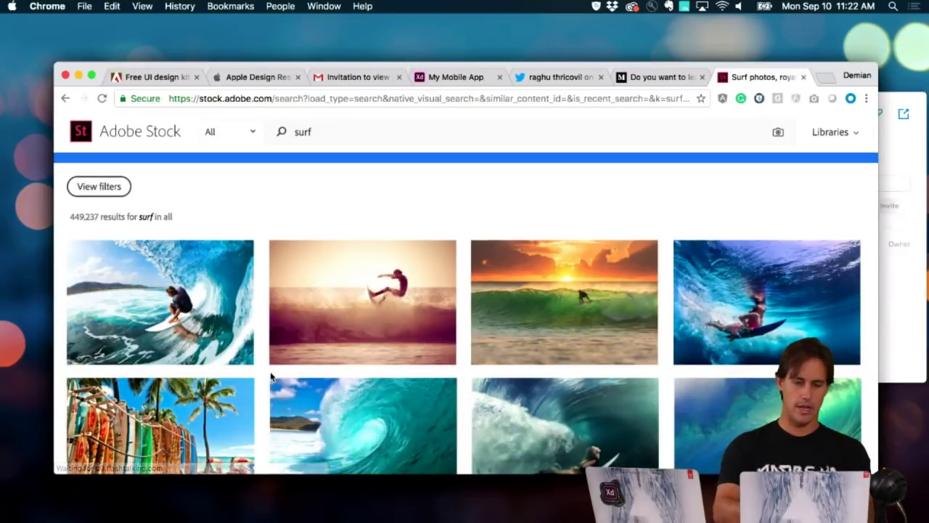
{"action": "mouse_move", "coordinate": [230, 334]}
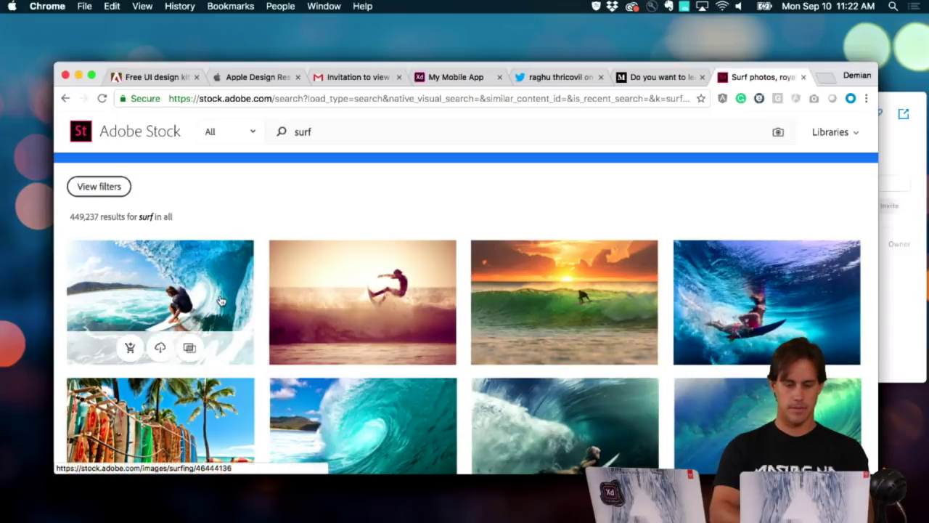
Step: Switch to Adobe XD and draw a circle about 155 by 155 on the pasteboard beside the Waiting artboard
{"action": "key", "text": "super+Tab"}
{"action": "left_click", "coordinate": [469, 291]}
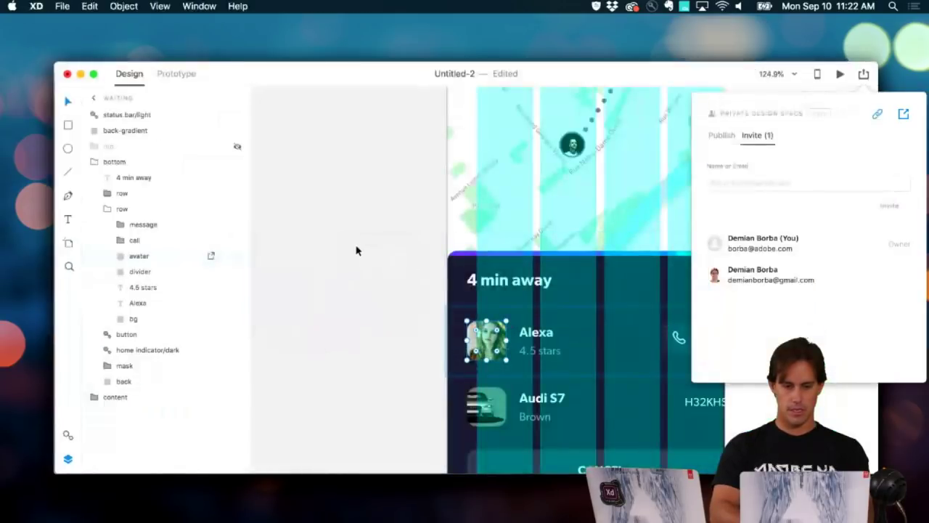
{"action": "left_click", "coordinate": [356, 250]}
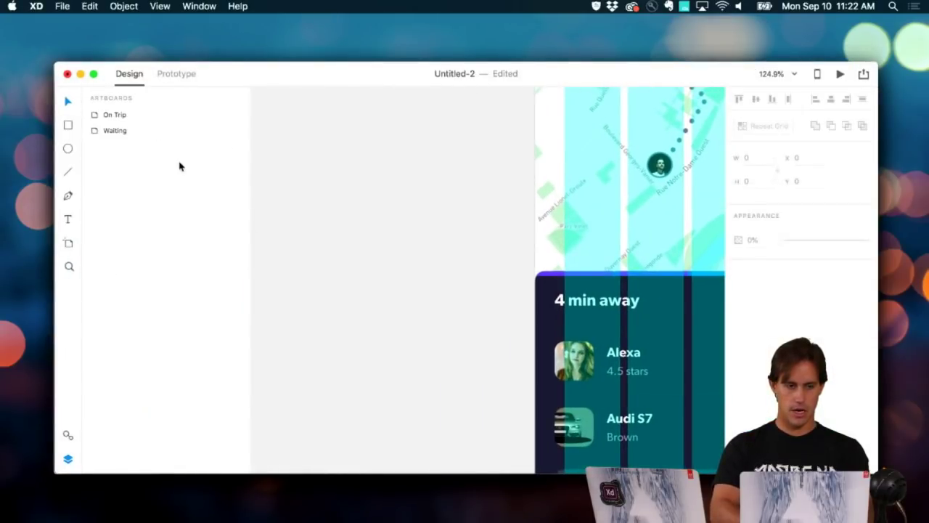
{"action": "left_click", "coordinate": [66, 152]}
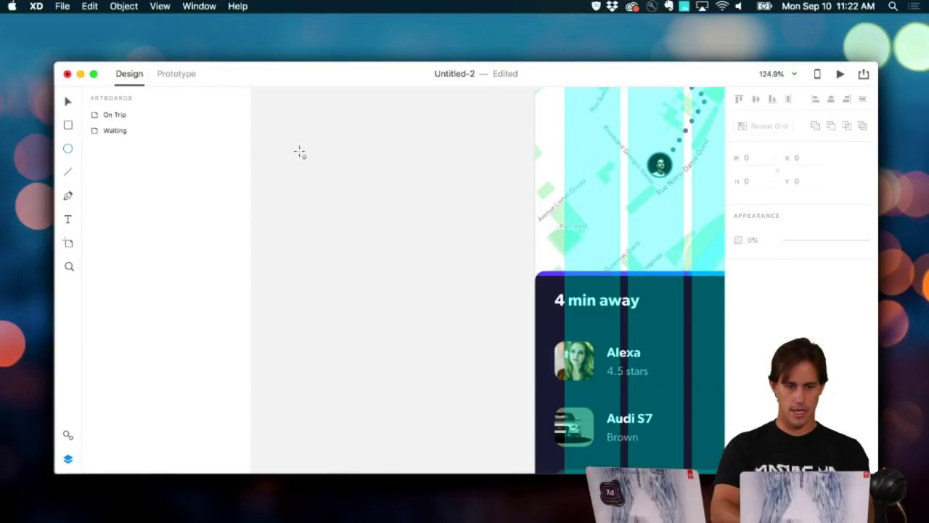
{"action": "left_click_drag", "start_coordinate": [298, 152], "coordinate": [428, 275]}
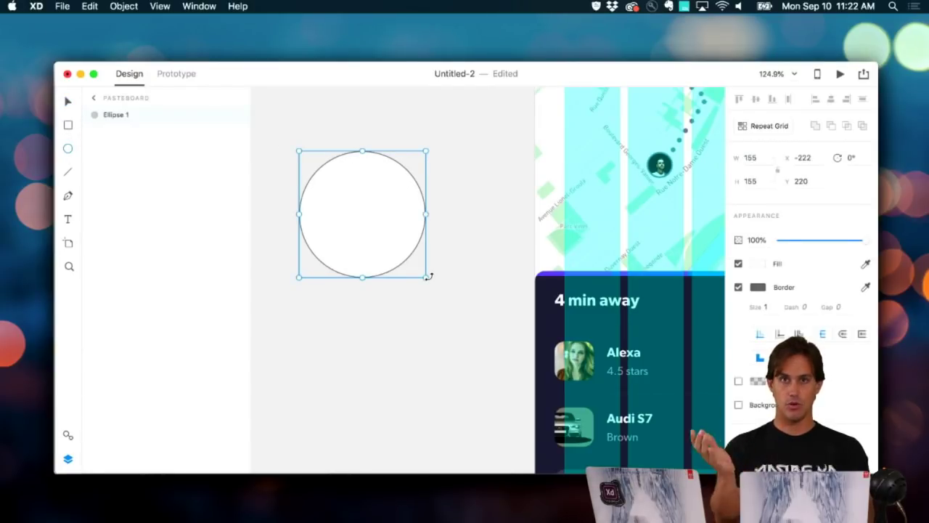
Step: Fill the pasteboard circle with the first surf photo from the Adobe Stock results in Chrome, the surfer riding a blue wave
{"action": "key", "text": "super+Tab"}
{"action": "left_click", "coordinate": [553, 308]}
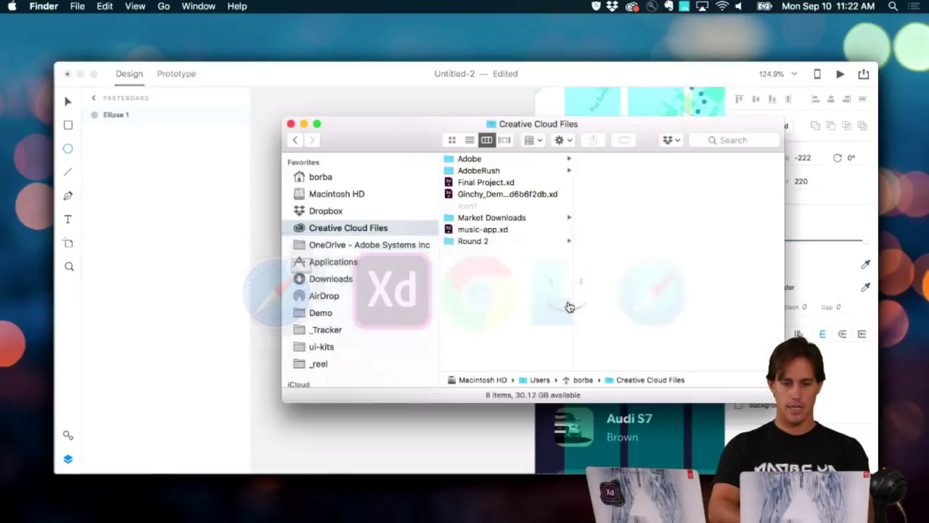
{"action": "key", "text": "super+Tab"}
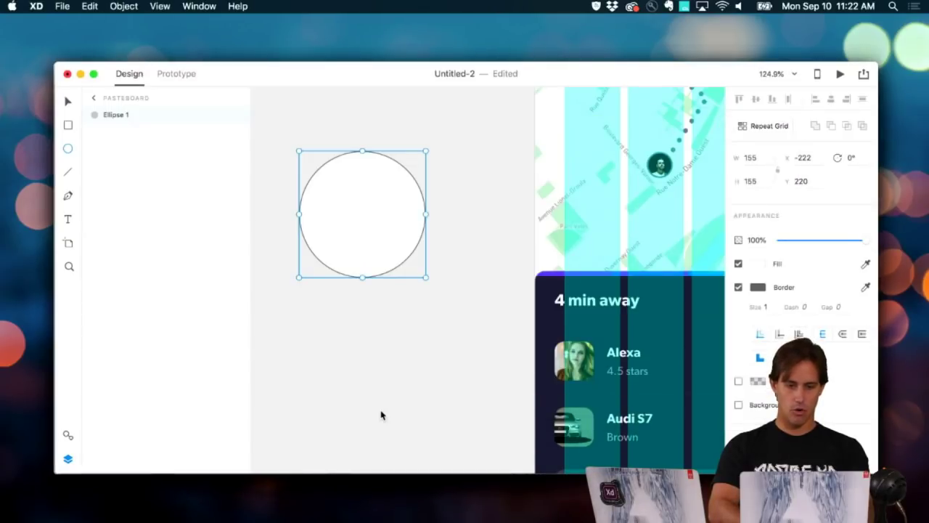
{"action": "key", "text": "super+Tab"}
{"action": "key", "text": "super+Tab"}
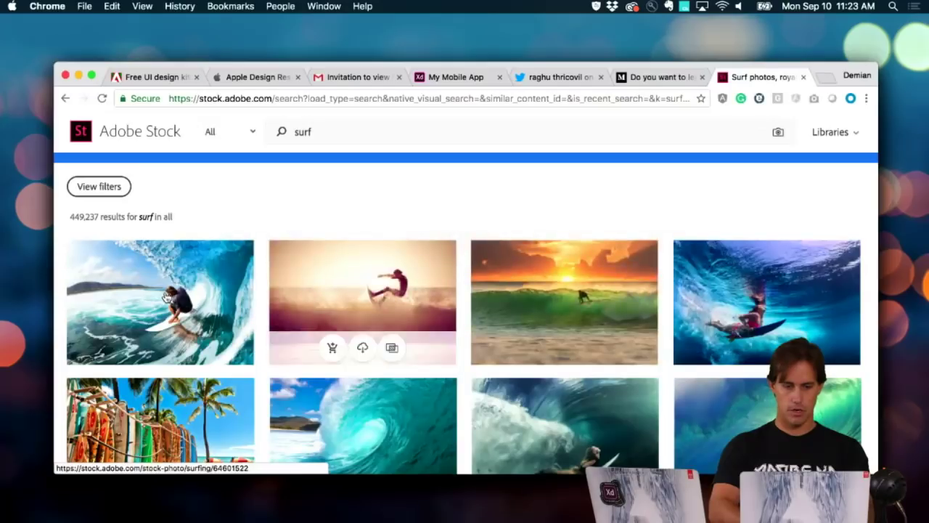
{"action": "key", "text": "super+Tab"}
{"action": "left_click_drag", "start_coordinate": [167, 305], "coordinate": [351, 215]}
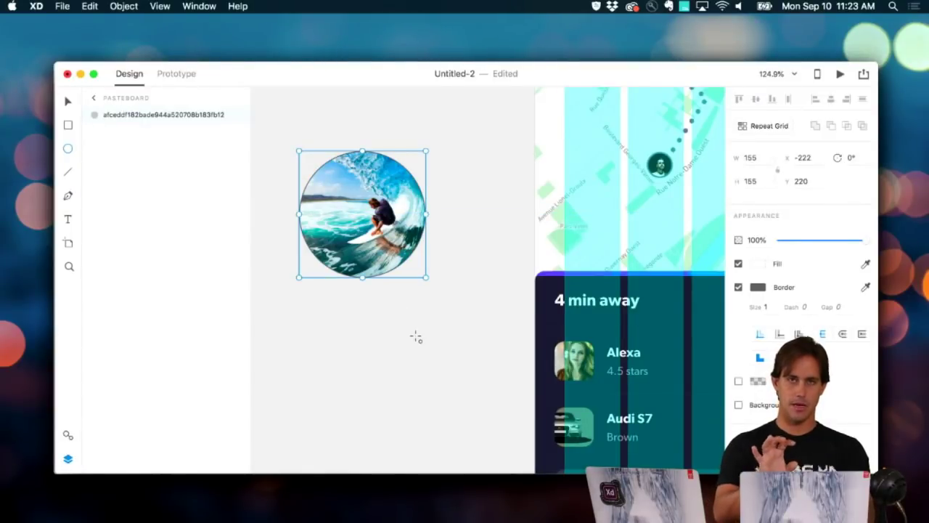
Step: Resize the photo-filled circle to an ellipse about 119 by 101 and shift the photo slightly left inside it
{"action": "left_click_drag", "start_coordinate": [425, 278], "coordinate": [391, 233]}
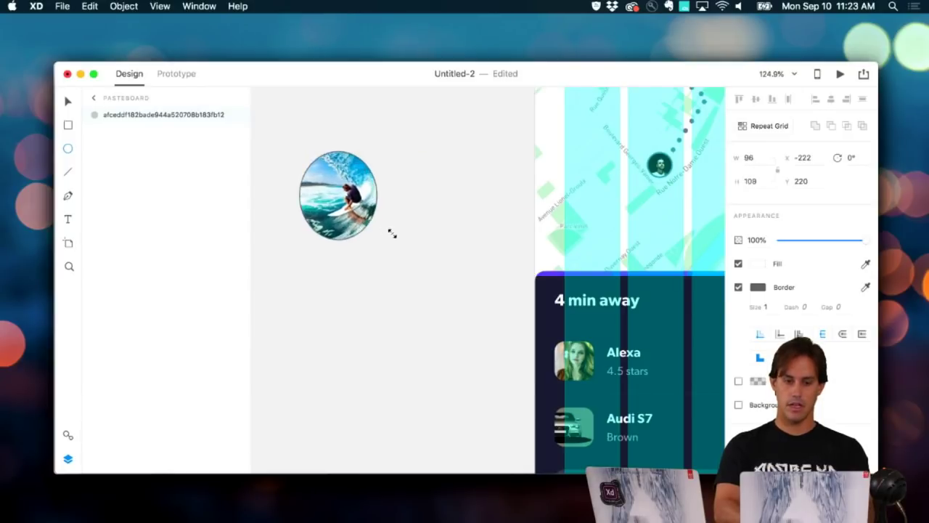
{"action": "double_click", "coordinate": [392, 232]}
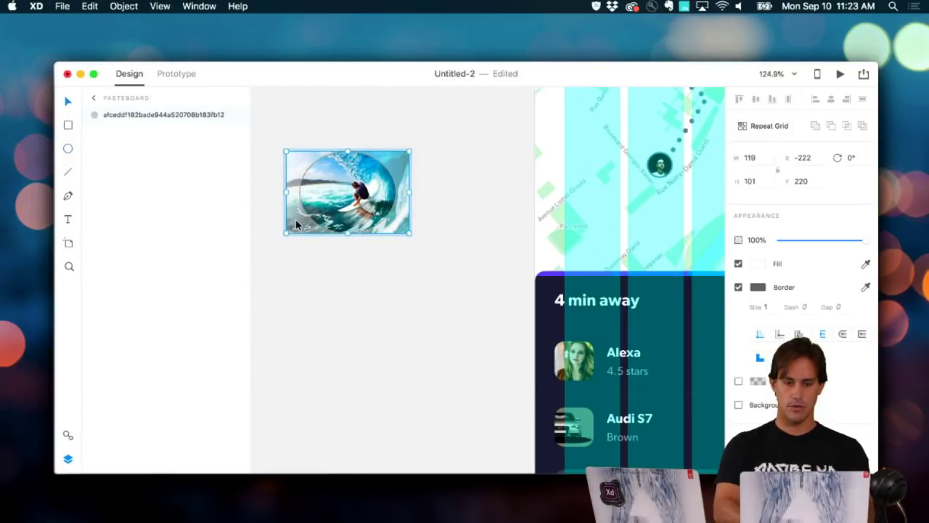
{"action": "mouse_move", "coordinate": [299, 217]}
{"action": "left_mouse_down"}
{"action": "mouse_move", "coordinate": [317, 218]}
{"action": "mouse_move", "coordinate": [288, 221]}
{"action": "left_mouse_up"}
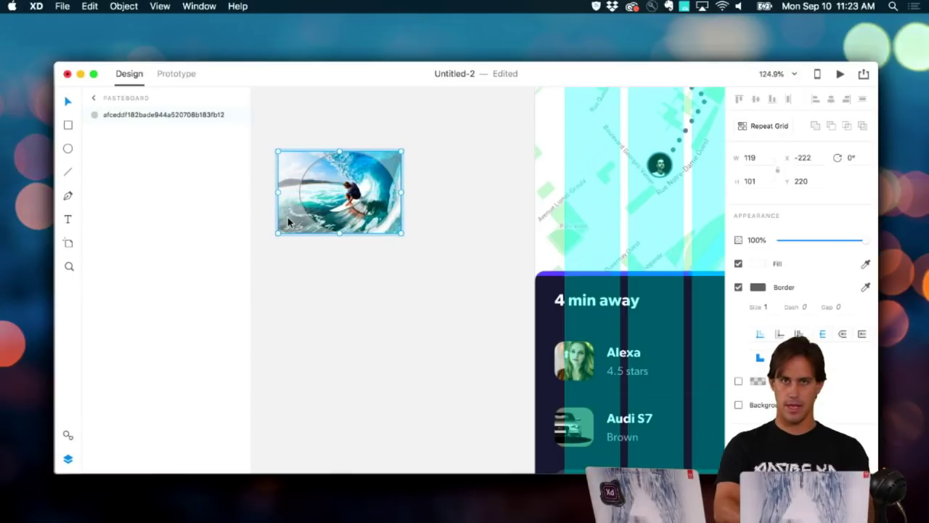
{"action": "left_click", "coordinate": [328, 300]}
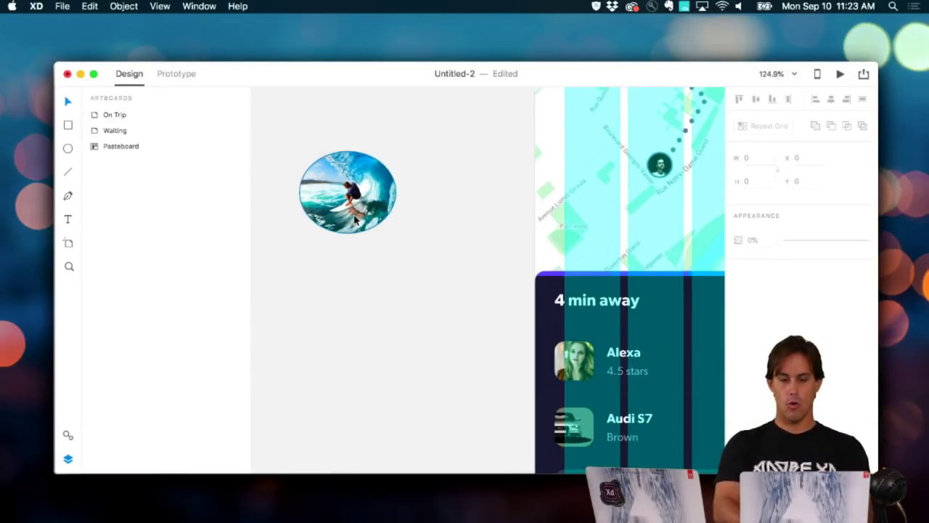
Step: Copy the sunset surfer photo from Adobe Stock, replace the ellipse's image fill with it in XD and check its crop
{"action": "key", "text": "super+Tab"}
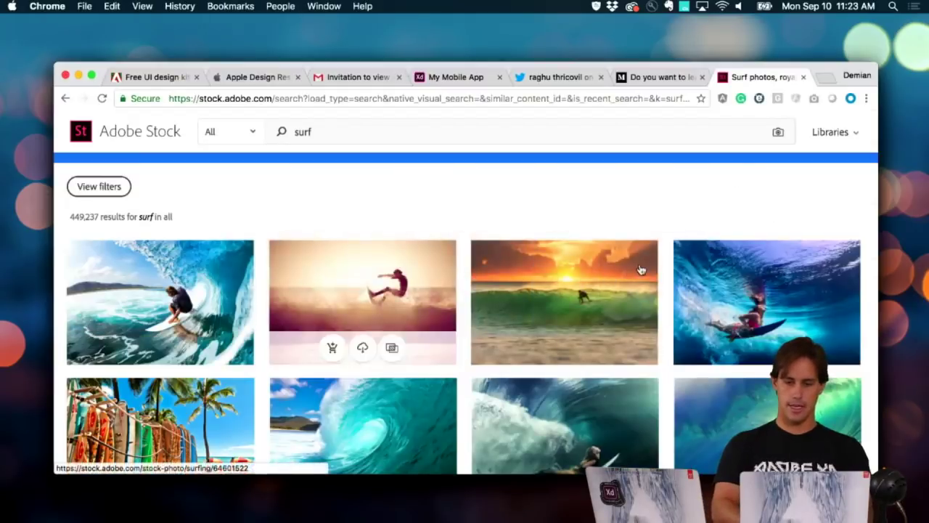
{"action": "right_click", "coordinate": [580, 279]}
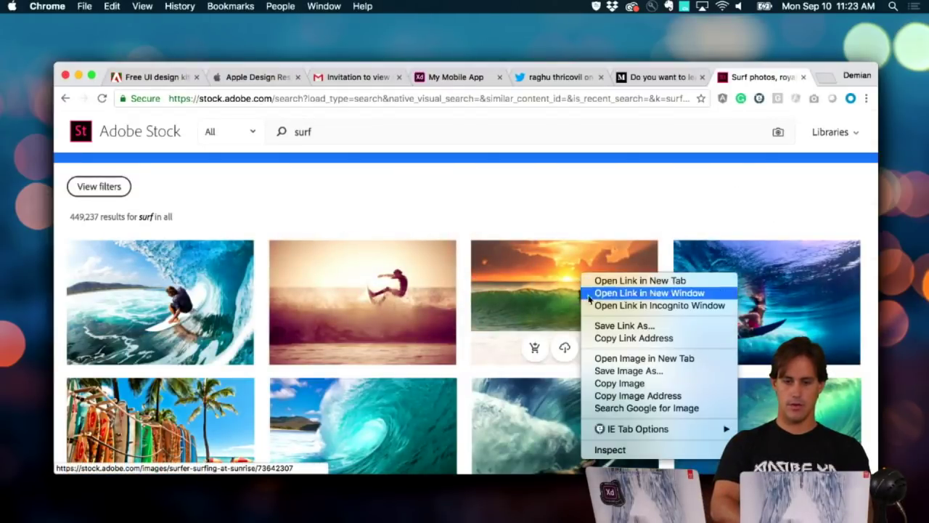
{"action": "left_click", "coordinate": [608, 383]}
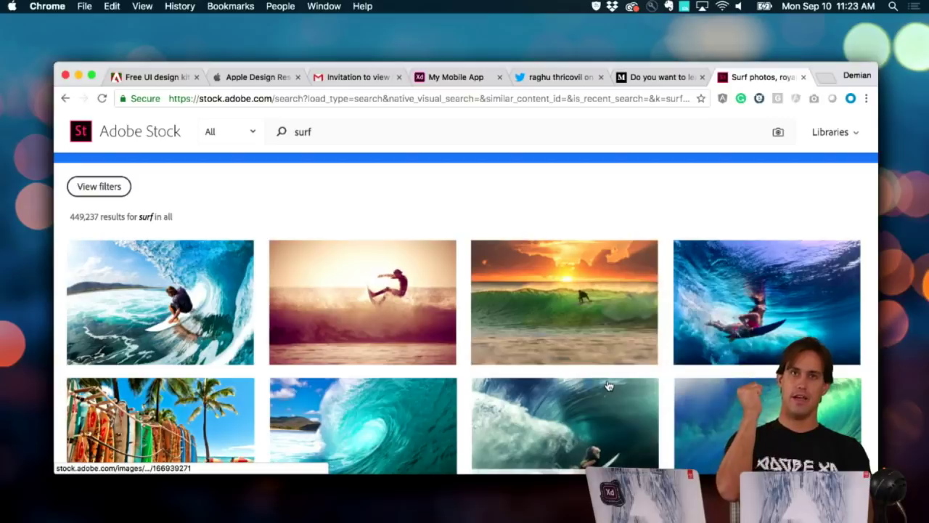
{"action": "key", "text": "super+Tab"}
{"action": "left_click", "coordinate": [335, 191]}
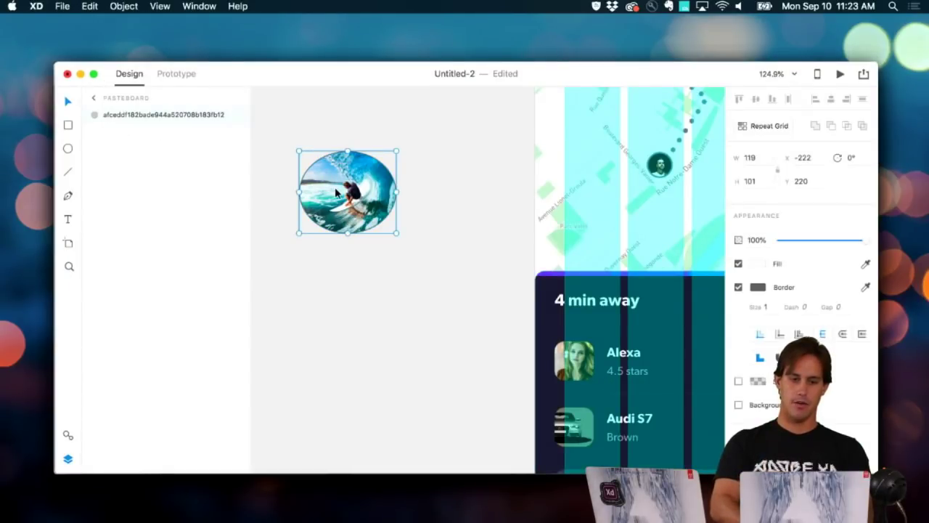
{"action": "right_click", "coordinate": [336, 191]}
{"action": "left_click", "coordinate": [351, 232]}
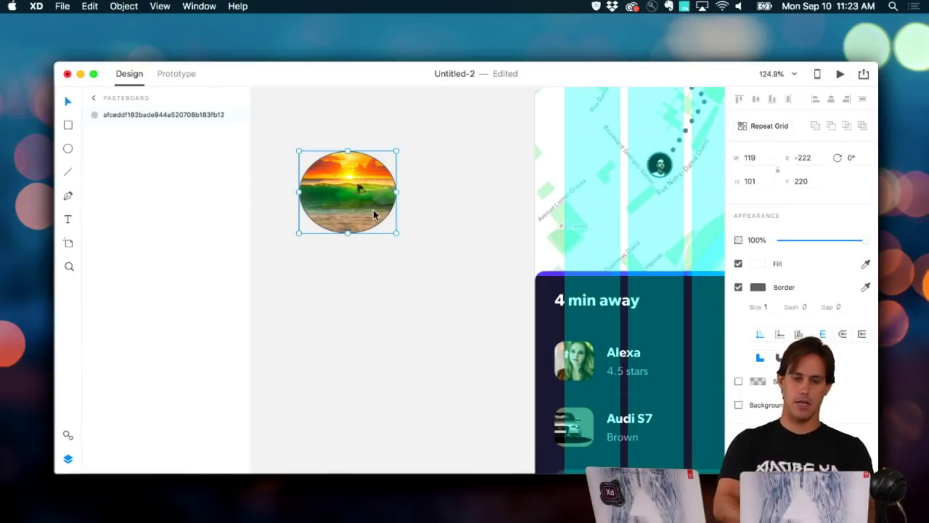
{"action": "double_click", "coordinate": [367, 210]}
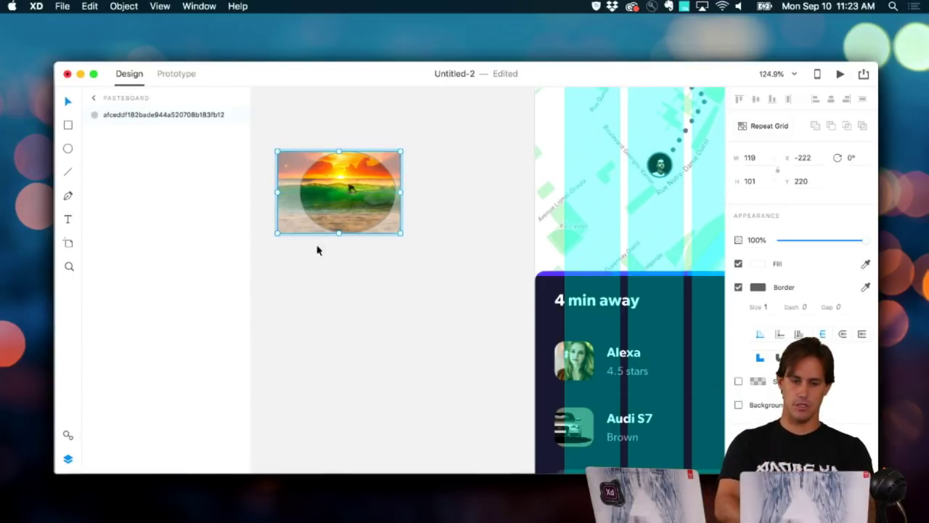
{"action": "left_click", "coordinate": [343, 279]}
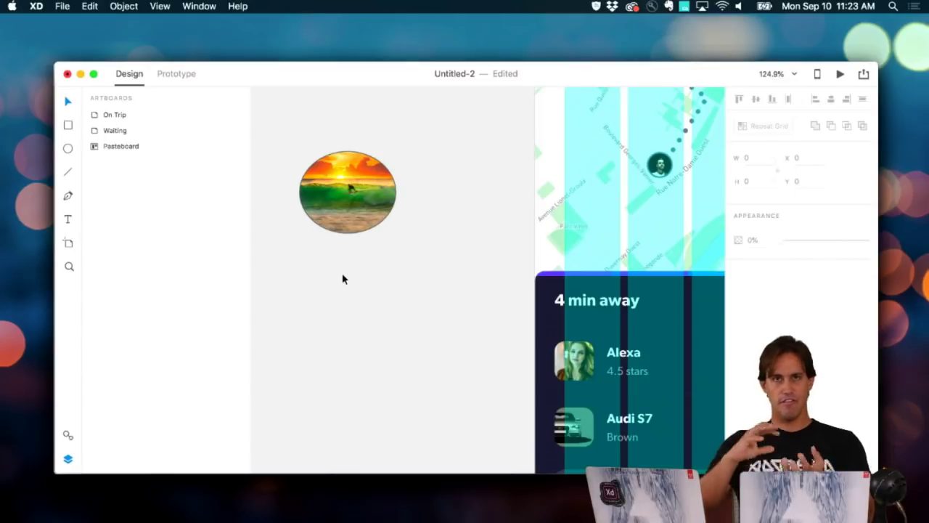
Step: Delete the photo-filled ellipse from the pasteboard
{"action": "left_click", "coordinate": [362, 198]}
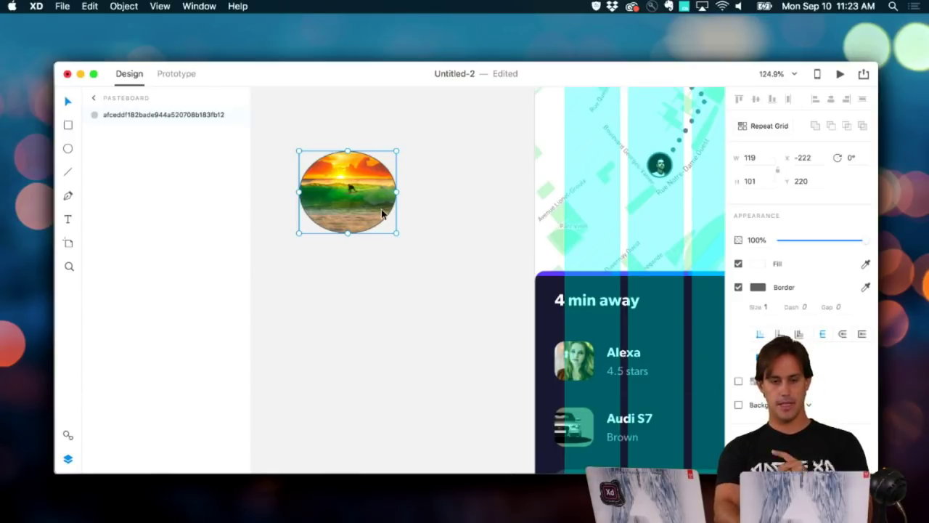
{"action": "key", "text": "Delete"}
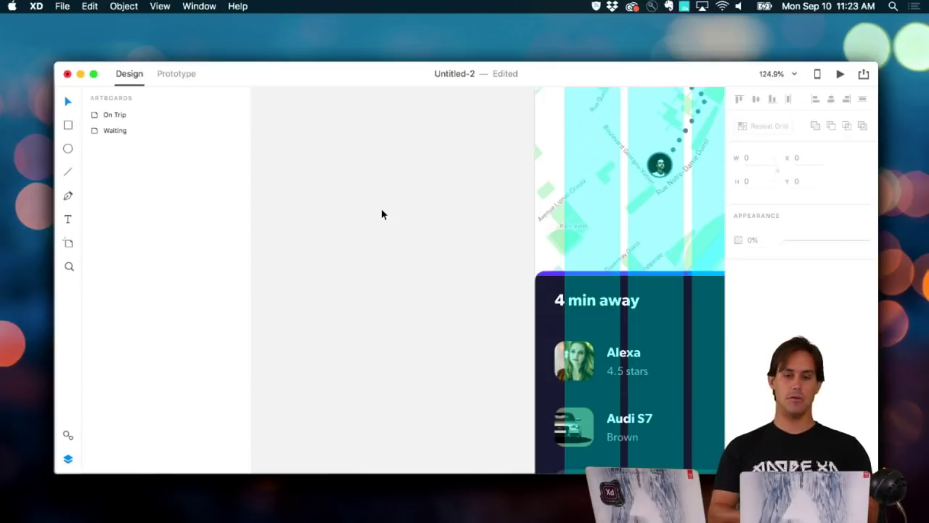
{"action": "key", "text": "super+0"}
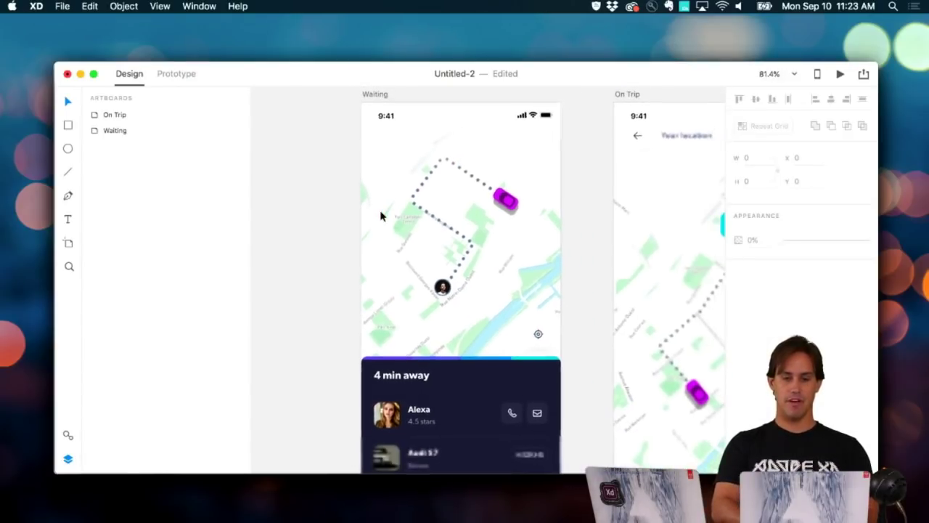
{"action": "key", "text": "super+shift+apostrophe"}
{"action": "scroll", "coordinate": [380, 217], "scroll_direction": "up", "scroll_amount": 2}
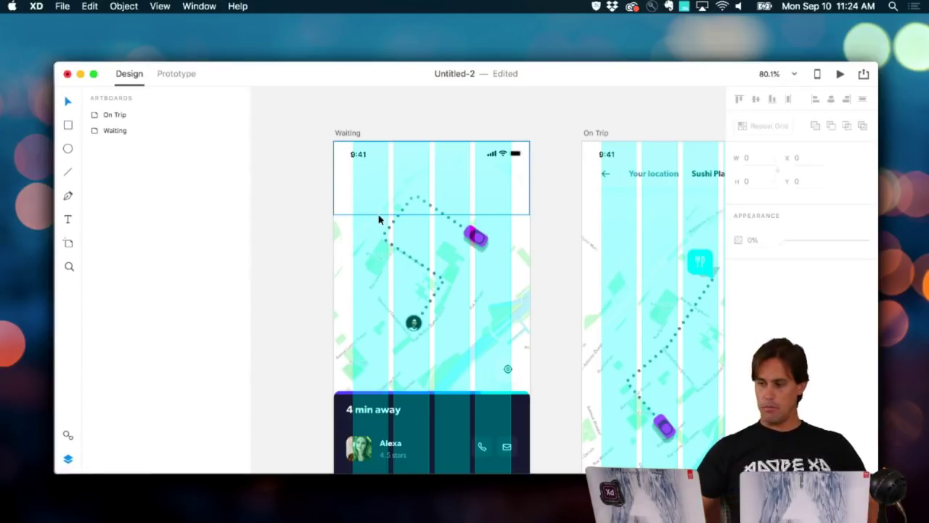
{"action": "scroll", "coordinate": [379, 218], "scroll_direction": "left", "scroll_amount": 5}
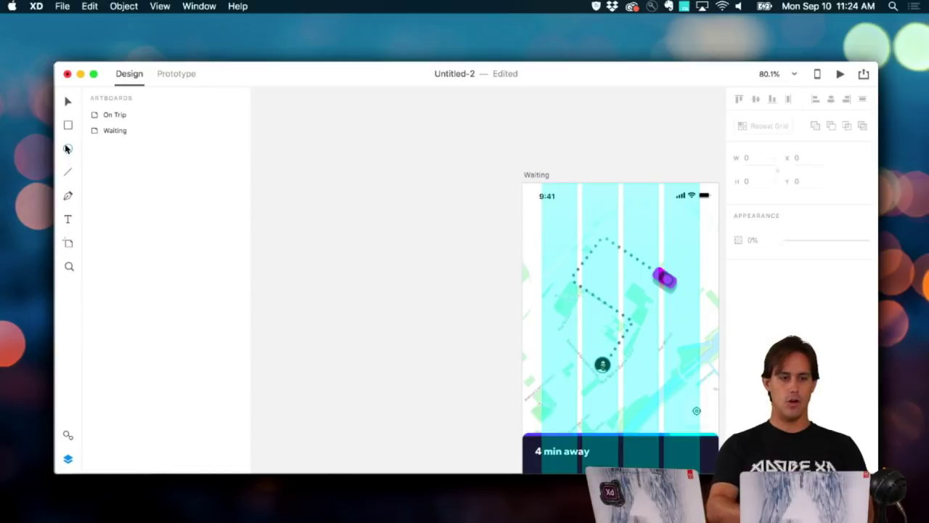
{"action": "left_click", "coordinate": [68, 126]}
{"action": "left_click_drag", "start_coordinate": [326, 196], "coordinate": [424, 250]}
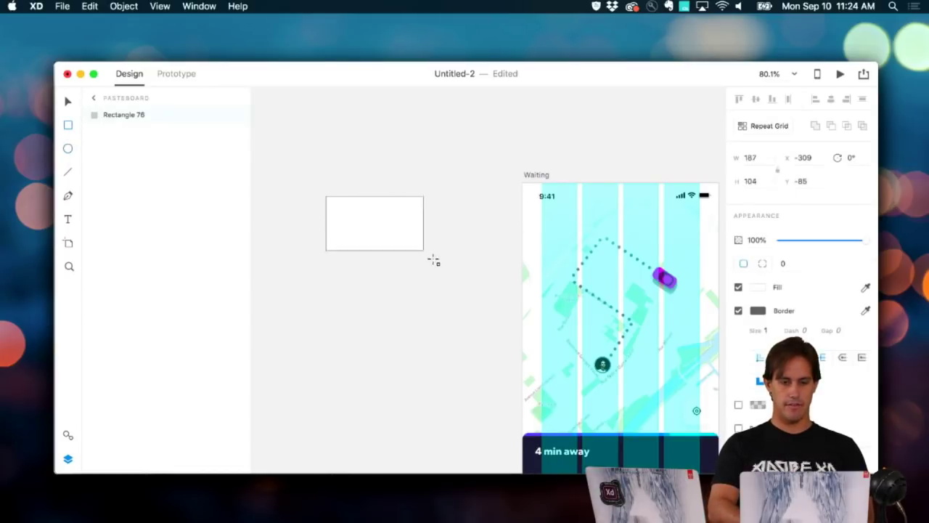
{"action": "key", "text": "Delete"}
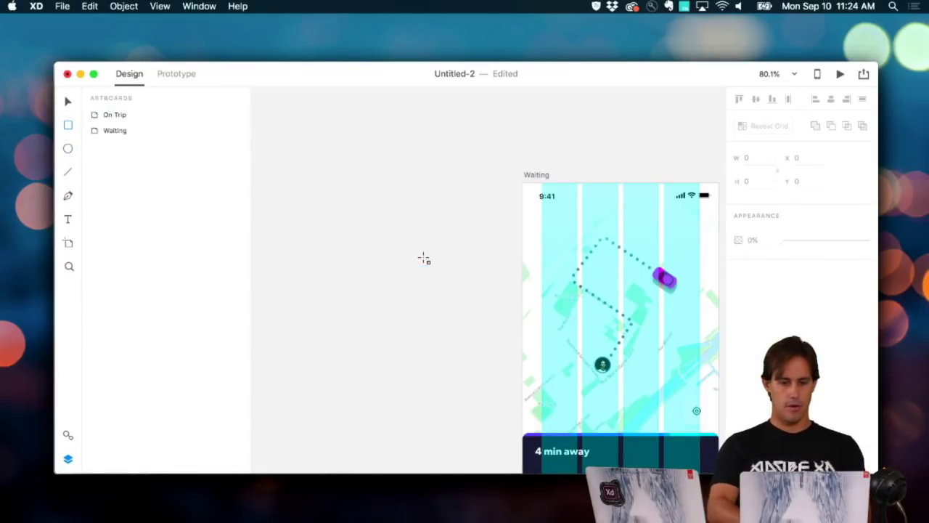
Step: Switch to Finder and open the profile folder under Demo, iterative-design-assets, images
{"action": "key", "text": "super+Tab"}
{"action": "key", "text": "super+Tab"}
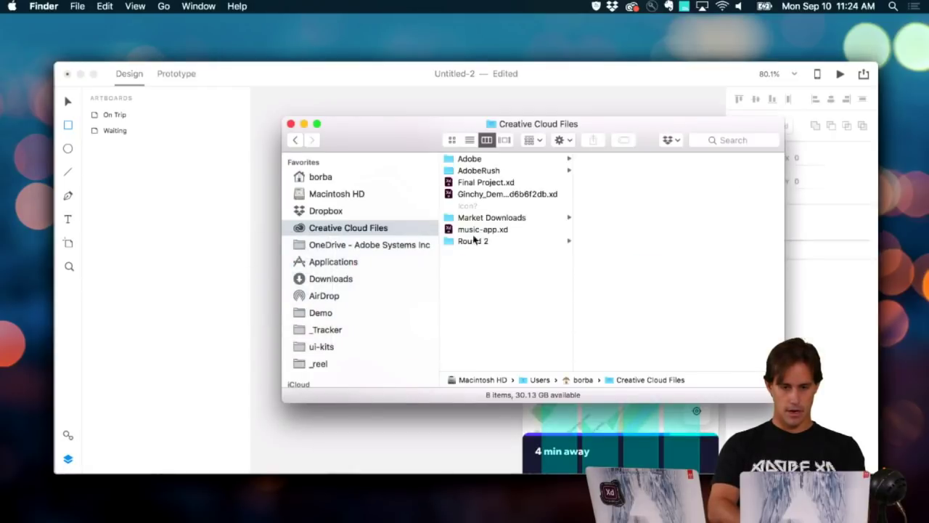
{"action": "left_click", "coordinate": [333, 315]}
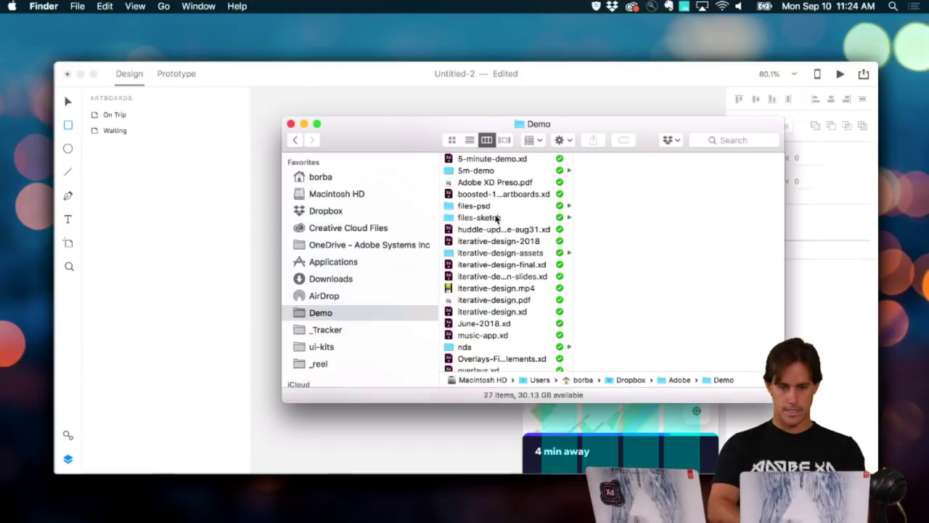
{"action": "scroll", "coordinate": [499, 269], "scroll_direction": "down", "scroll_amount": 2}
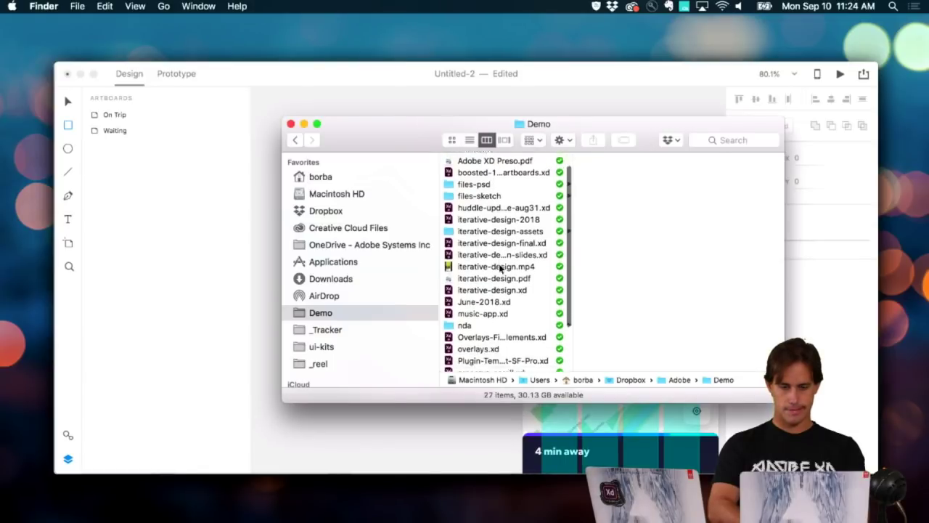
{"action": "scroll", "coordinate": [500, 268], "scroll_direction": "down", "scroll_amount": 5}
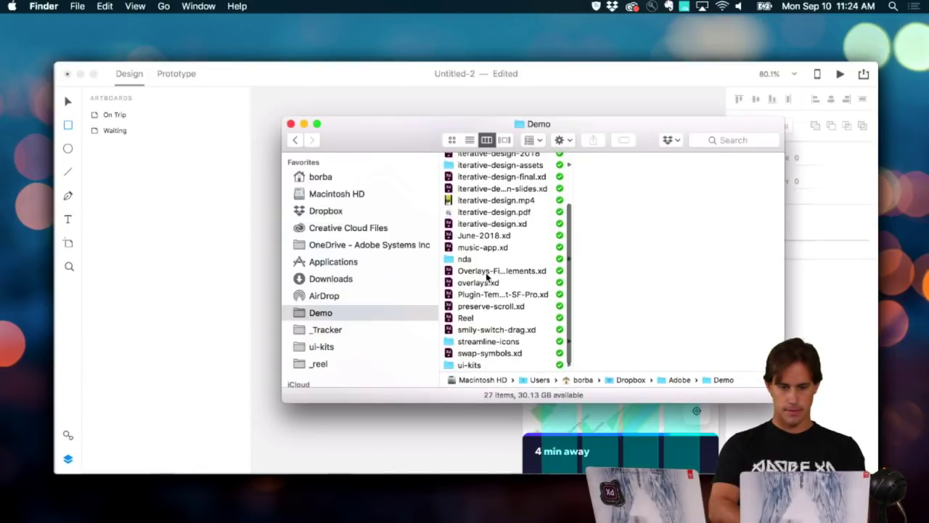
{"action": "scroll", "coordinate": [484, 268], "scroll_direction": "up", "scroll_amount": 5}
{"action": "left_click", "coordinate": [484, 252]}
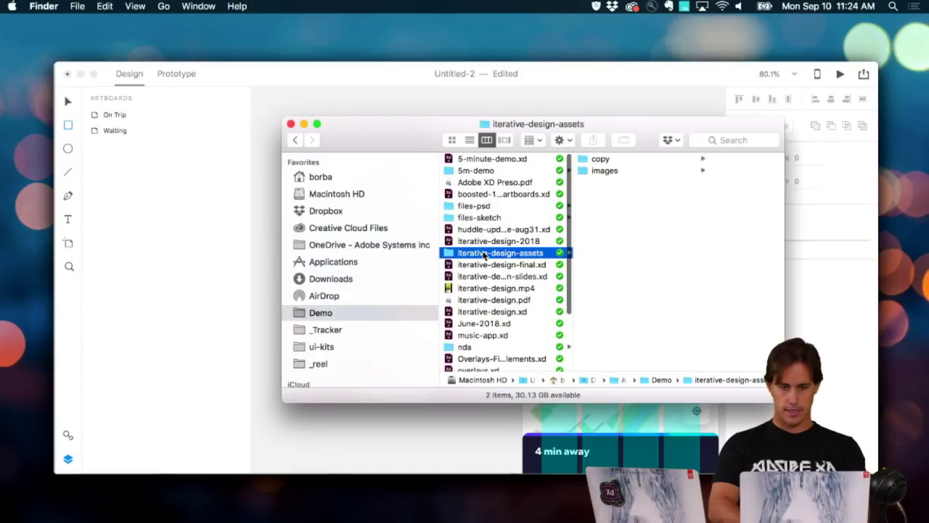
{"action": "left_click", "coordinate": [604, 171]}
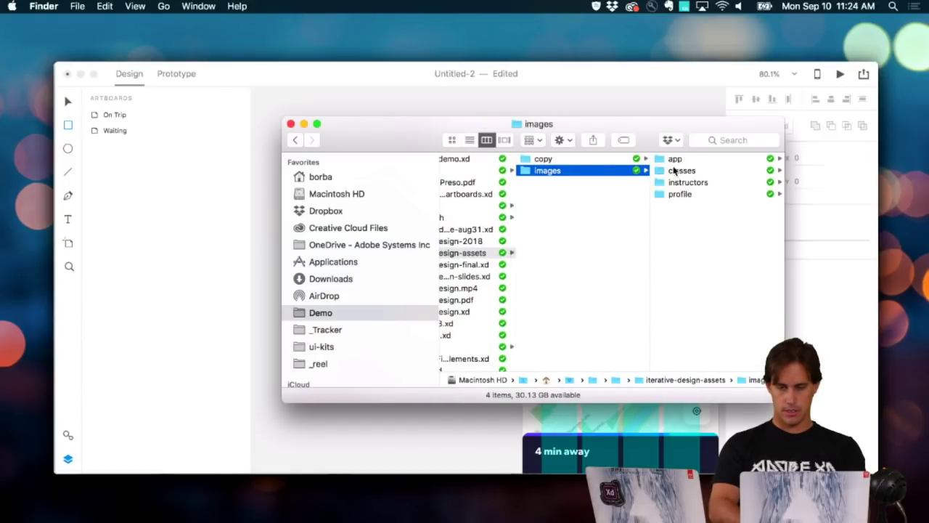
{"action": "left_click", "coordinate": [678, 194]}
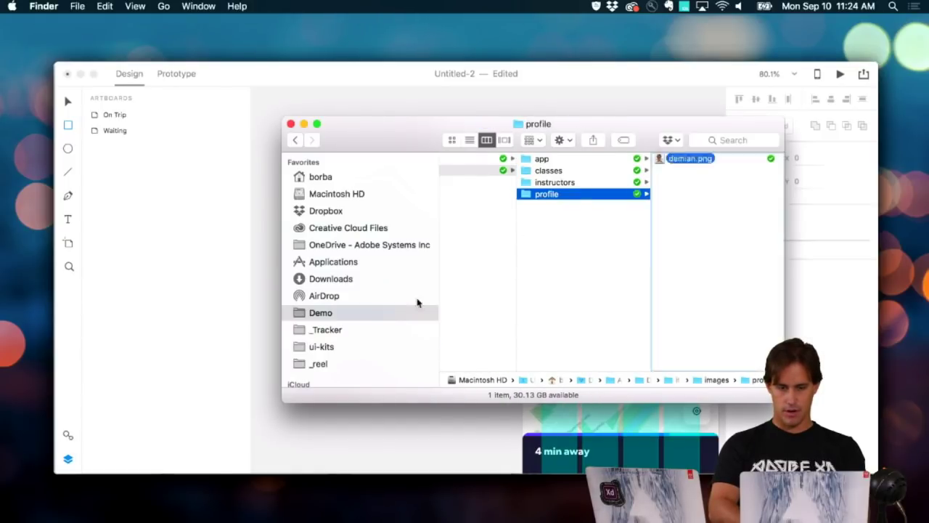
Step: Place the profile photo PNG from Finder on the XD pasteboard and move it to about X -382, Y 80
{"action": "left_click_drag", "start_coordinate": [417, 303], "coordinate": [296, 422]}
{"action": "left_click", "coordinate": [379, 408]}
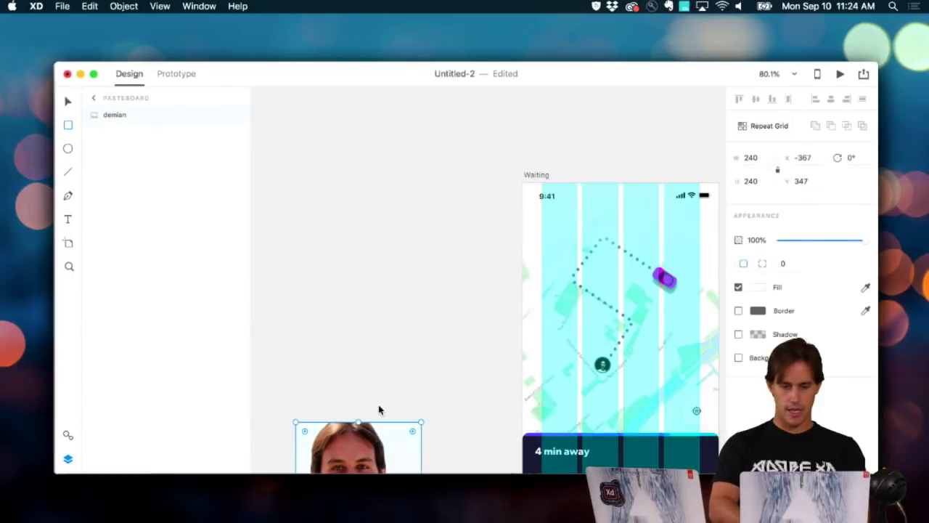
{"action": "scroll", "coordinate": [370, 408], "scroll_direction": "down", "scroll_amount": 5}
{"action": "left_click_drag", "start_coordinate": [353, 421], "coordinate": [349, 270]}
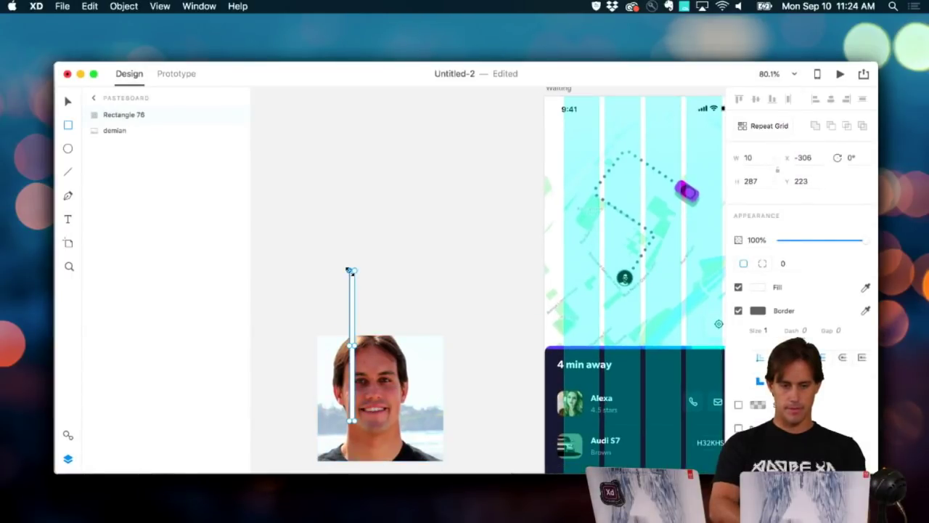
{"action": "key", "text": "super+z"}
{"action": "left_click_drag", "start_coordinate": [364, 385], "coordinate": [356, 244]}
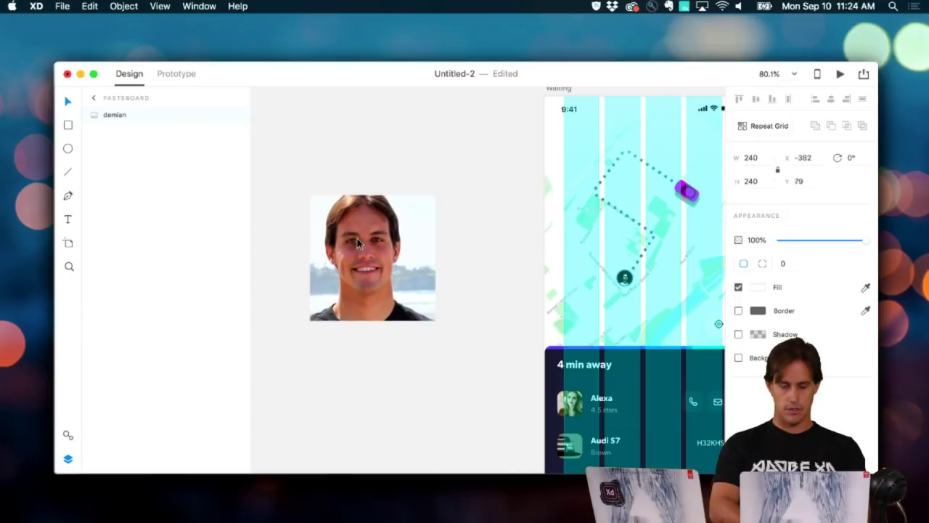
{"action": "scroll", "coordinate": [357, 244], "scroll_direction": "up", "scroll_amount": 3}
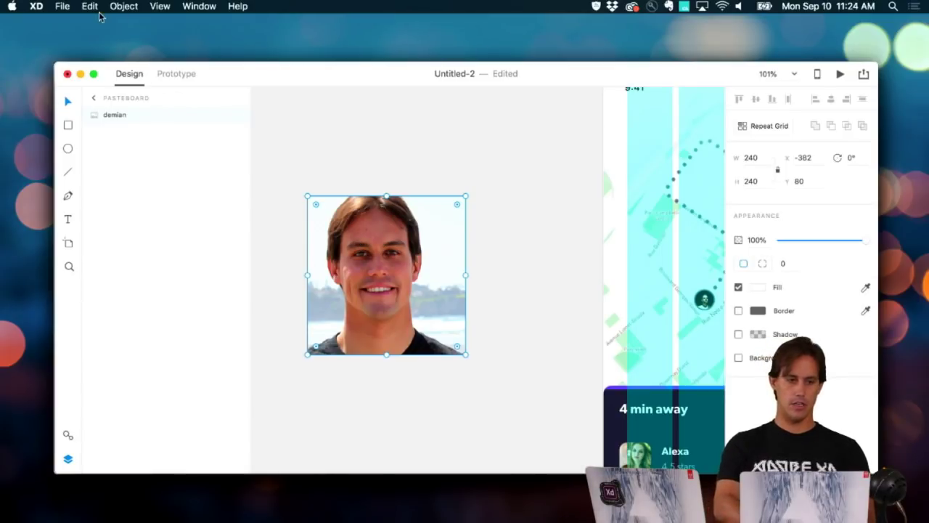
Step: Check the format and target options for exporting the selected photo, and leave without exporting
{"action": "left_click", "coordinate": [63, 6]}
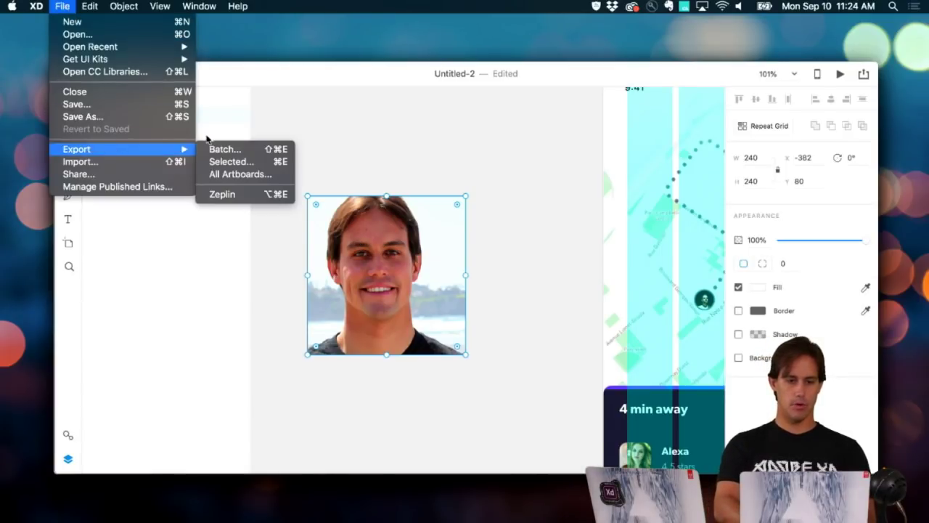
{"action": "left_click", "coordinate": [228, 161]}
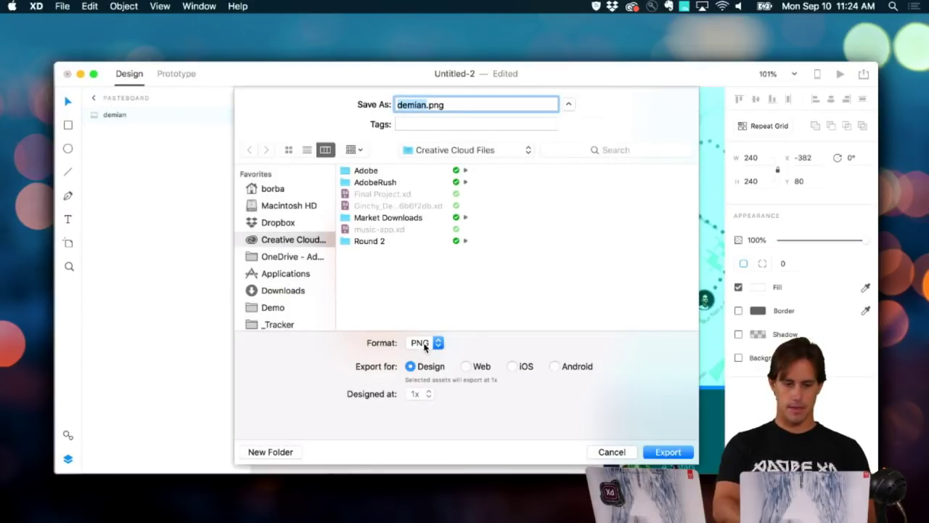
{"action": "left_click", "coordinate": [602, 452]}
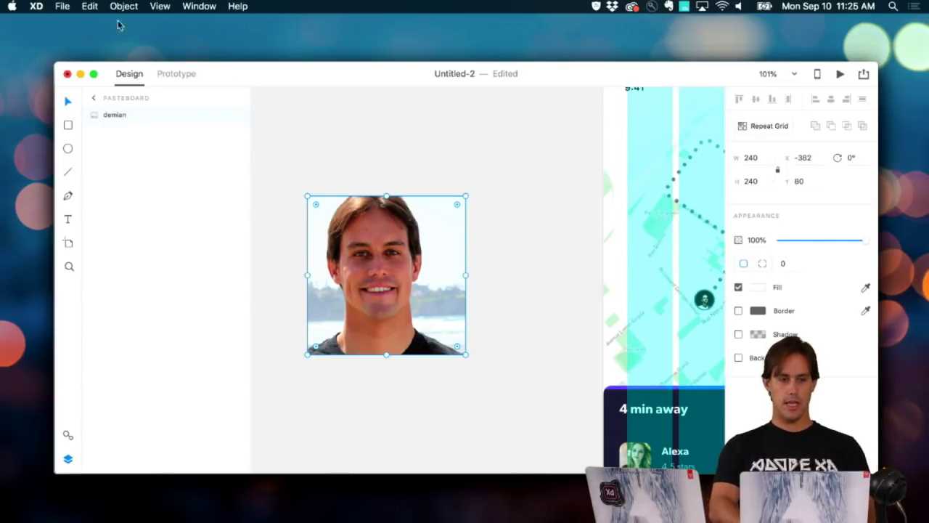
Step: Examine which scales the Web target exports for the full-size photo as PNG, and cancel the export
{"action": "left_click", "coordinate": [62, 5]}
{"action": "mouse_move", "coordinate": [100, 155]}
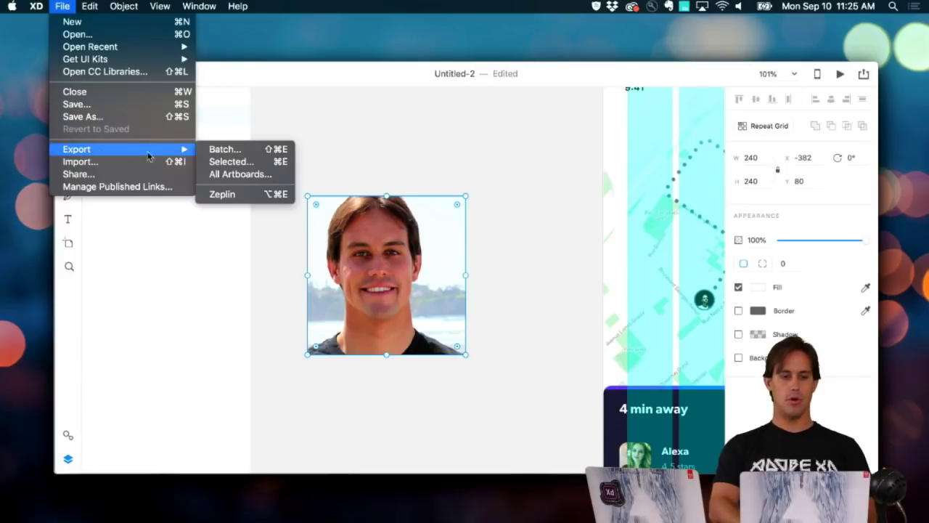
{"action": "left_click", "coordinate": [213, 162]}
{"action": "left_click", "coordinate": [467, 367]}
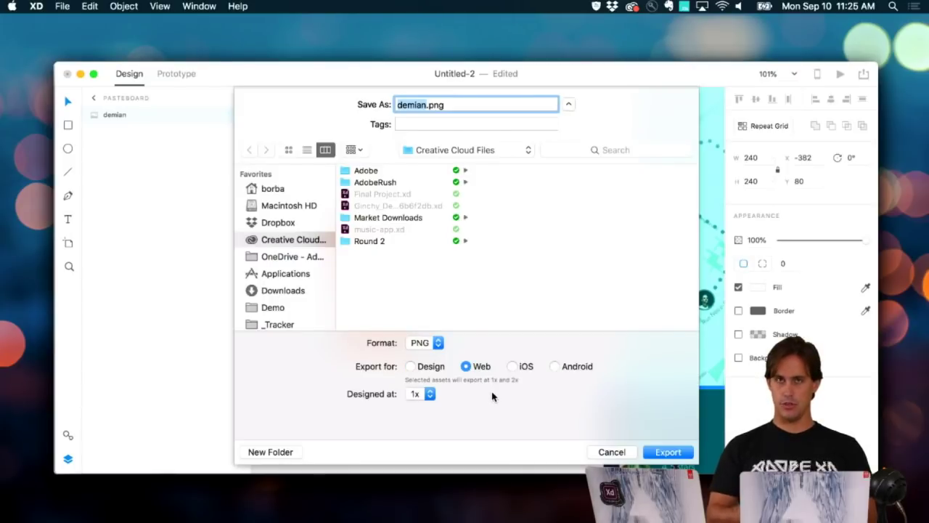
{"action": "left_click", "coordinate": [609, 452]}
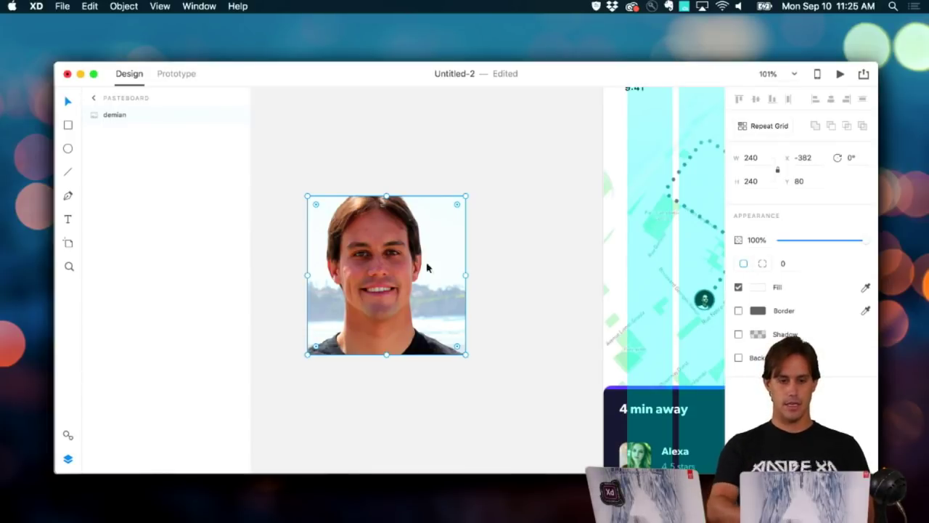
Step: Halve the photo's width to 120 by entering 240/2, and reposition it at about X -352, Y 80
{"action": "left_click_drag", "start_coordinate": [414, 264], "coordinate": [413, 236]}
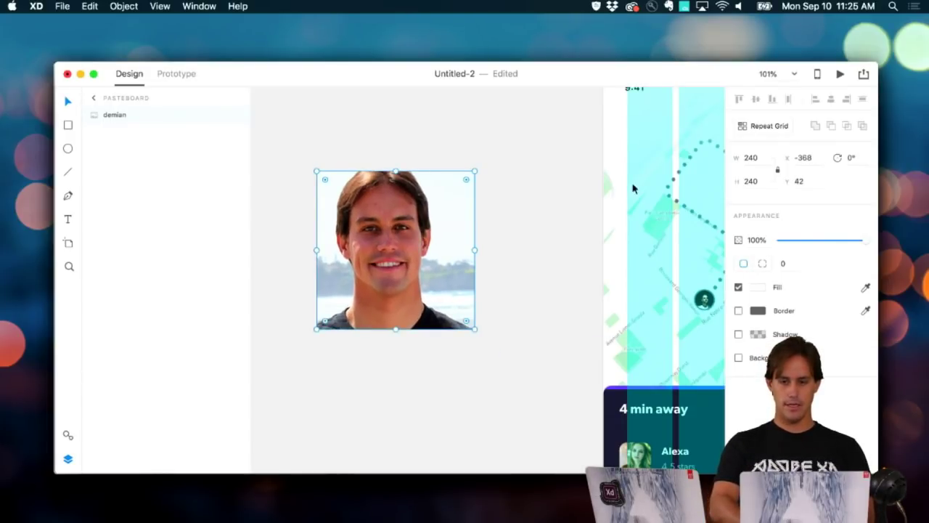
{"action": "left_click", "coordinate": [768, 160]}
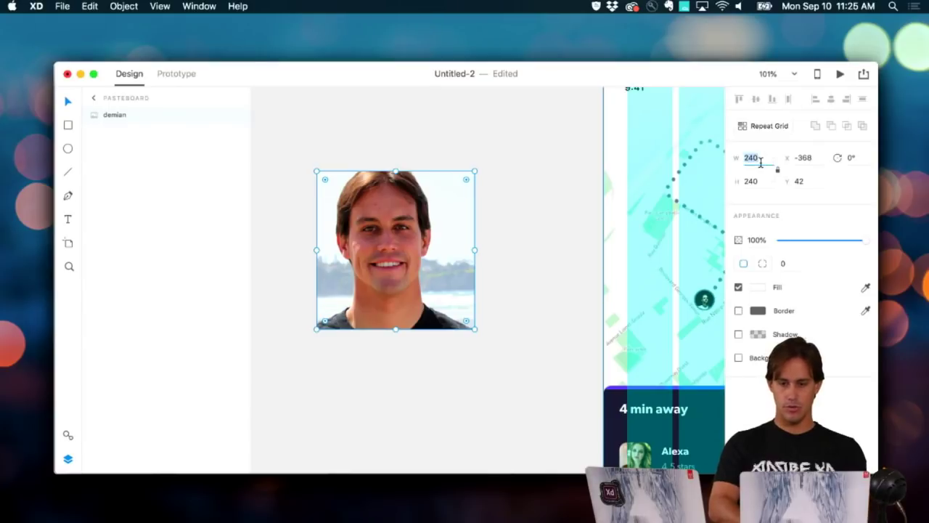
{"action": "type", "text": "/2"}
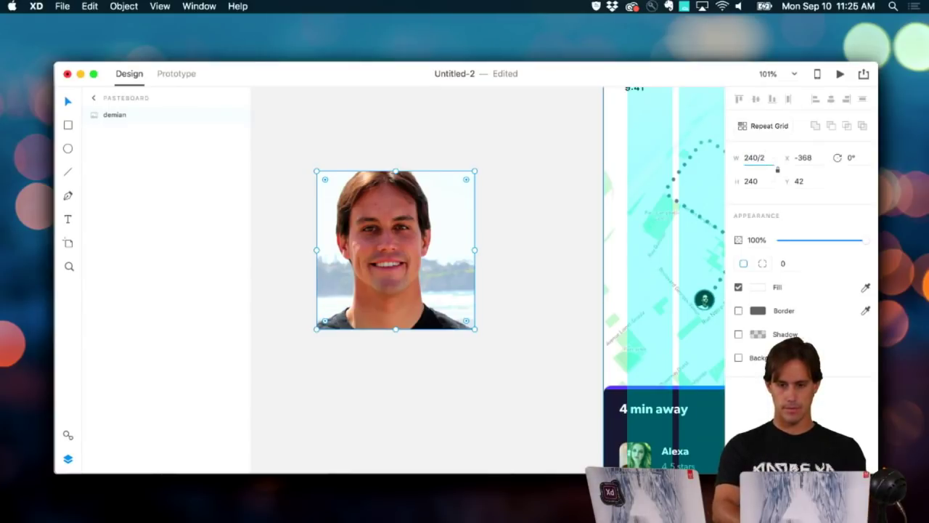
{"action": "key", "text": "Return"}
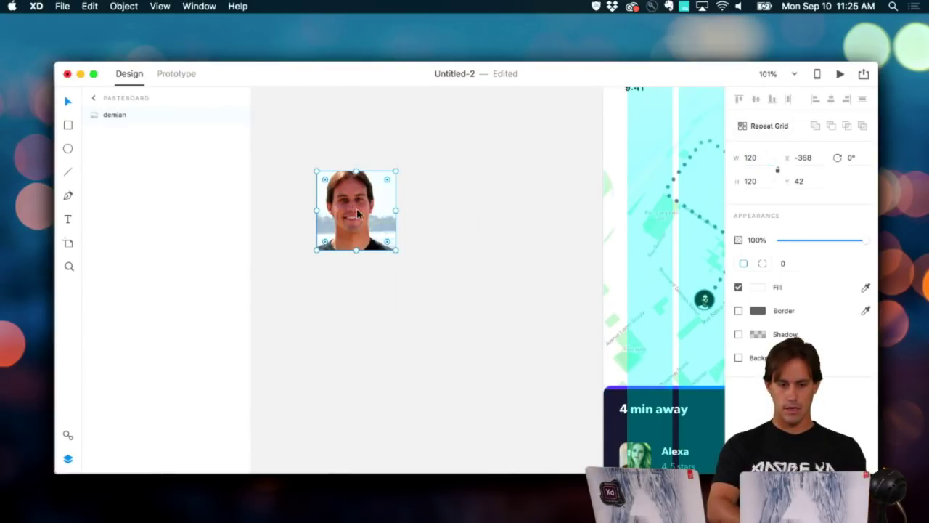
{"action": "left_click_drag", "start_coordinate": [351, 212], "coordinate": [385, 248]}
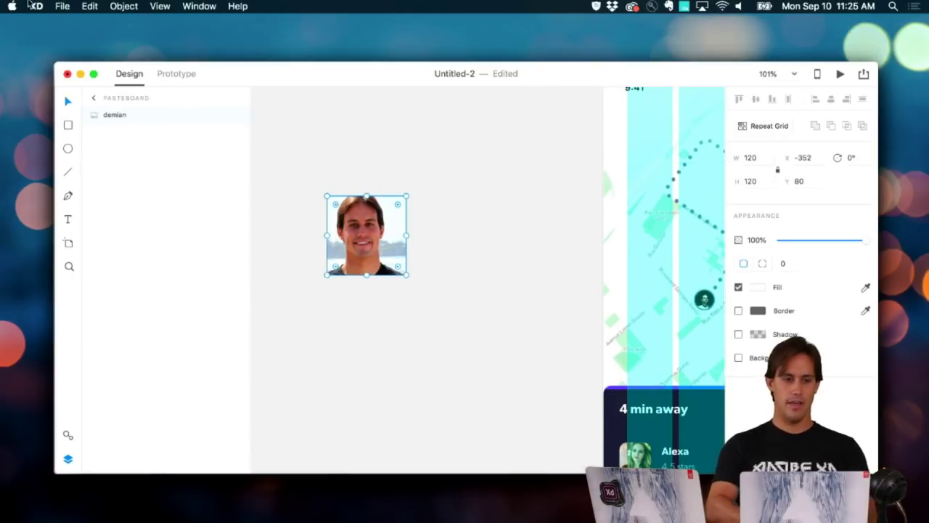
Step: Examine the Web export settings for the photo resized to 120, and cancel the export
{"action": "left_click", "coordinate": [69, 5]}
{"action": "mouse_move", "coordinate": [95, 150]}
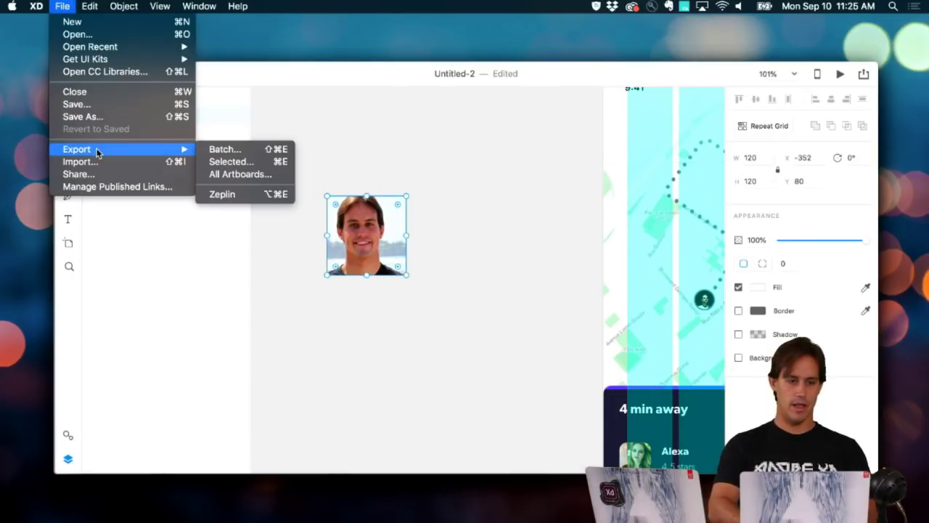
{"action": "left_click", "coordinate": [218, 168]}
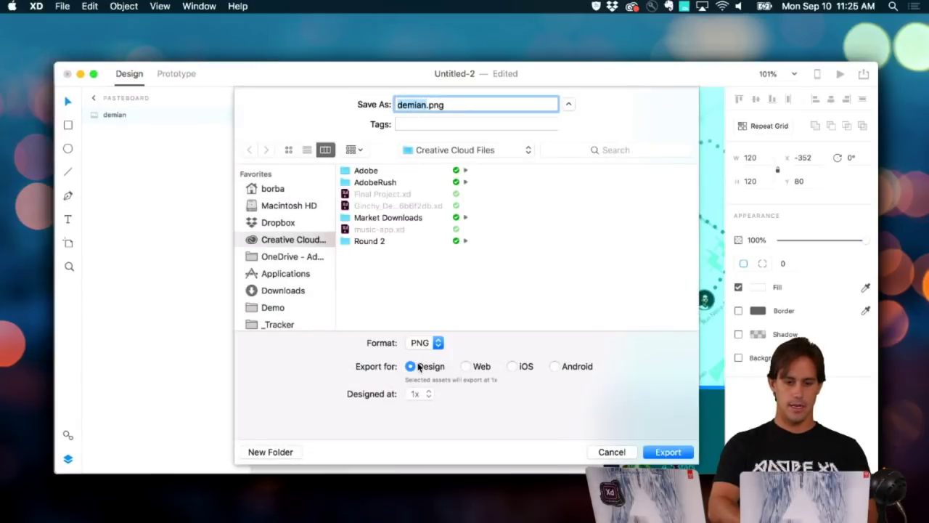
{"action": "left_click", "coordinate": [477, 368]}
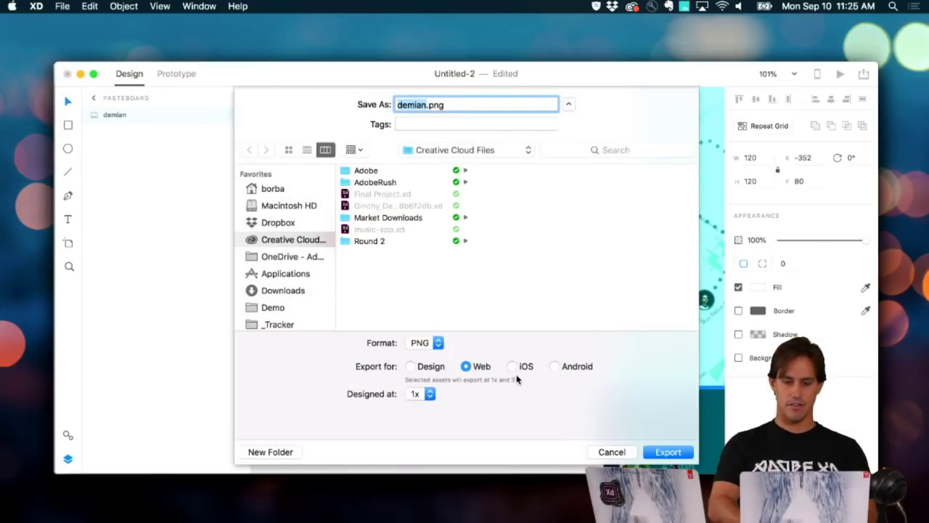
{"action": "left_click", "coordinate": [611, 450]}
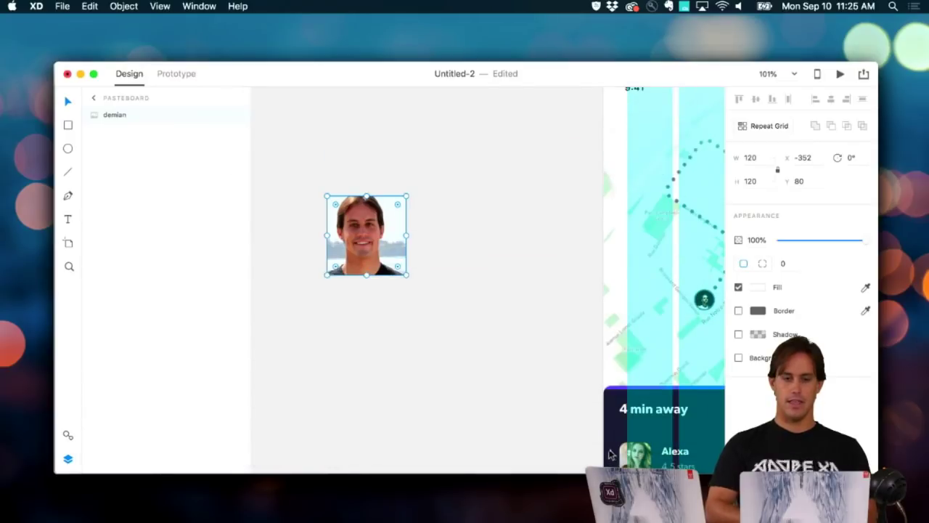
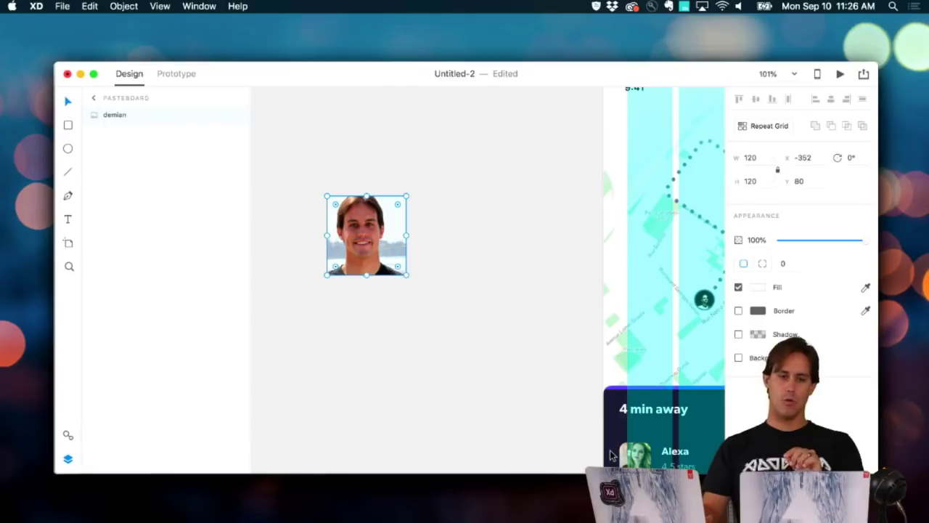
Step: Set the photo's export format to JPG, inspect the available quality levels and cancel the export
{"action": "left_click", "coordinate": [64, 6]}
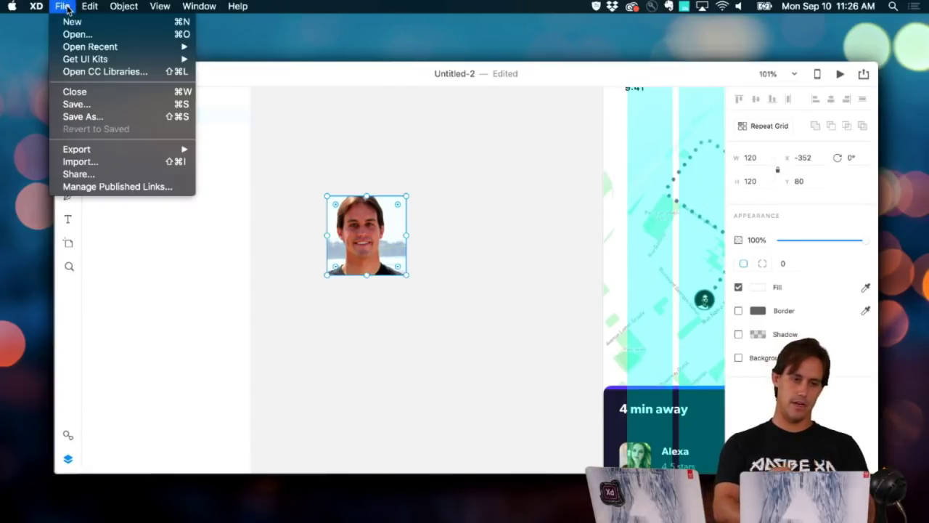
{"action": "mouse_move", "coordinate": [111, 154]}
{"action": "left_click", "coordinate": [229, 161]}
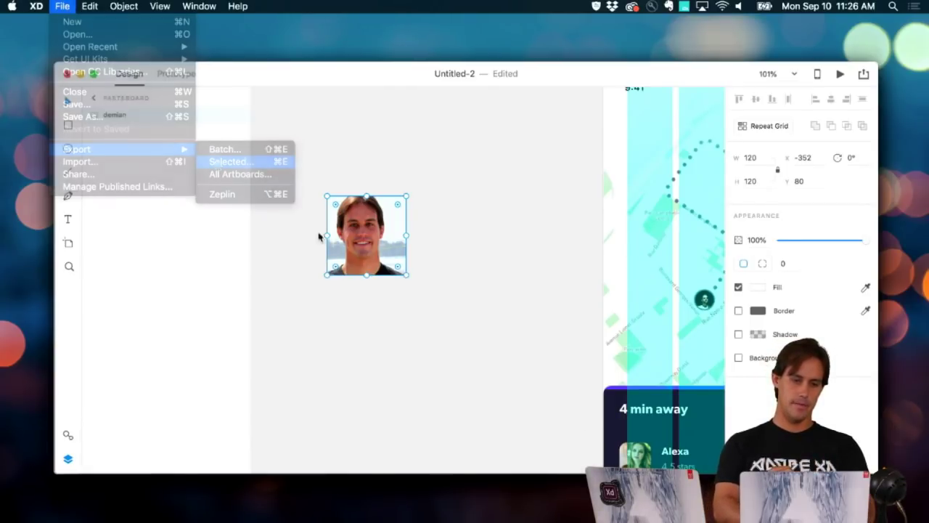
{"action": "left_click", "coordinate": [419, 341]}
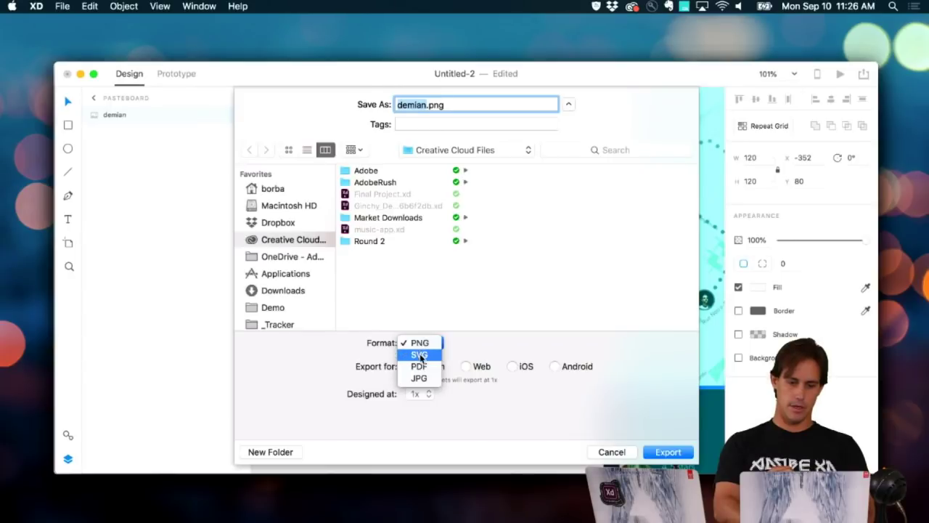
{"action": "left_click", "coordinate": [419, 377]}
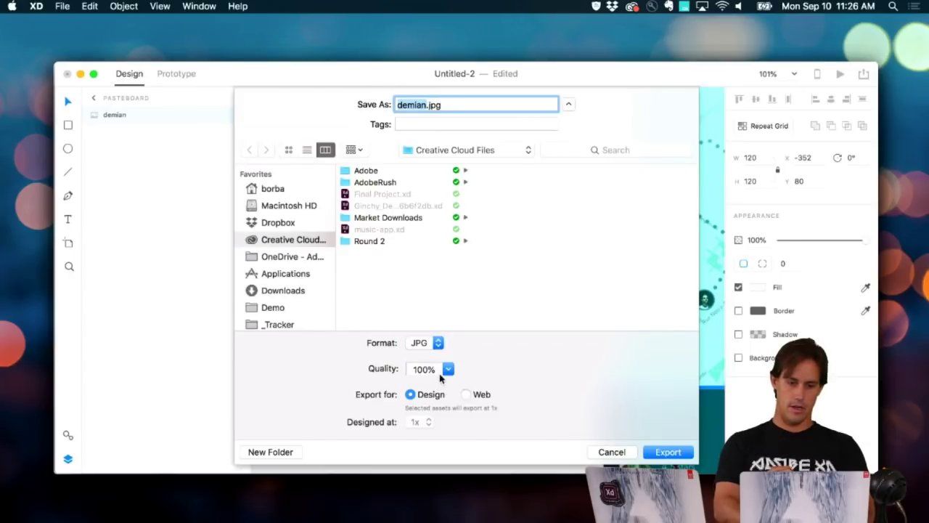
{"action": "left_click", "coordinate": [444, 371]}
{"action": "left_click", "coordinate": [447, 369]}
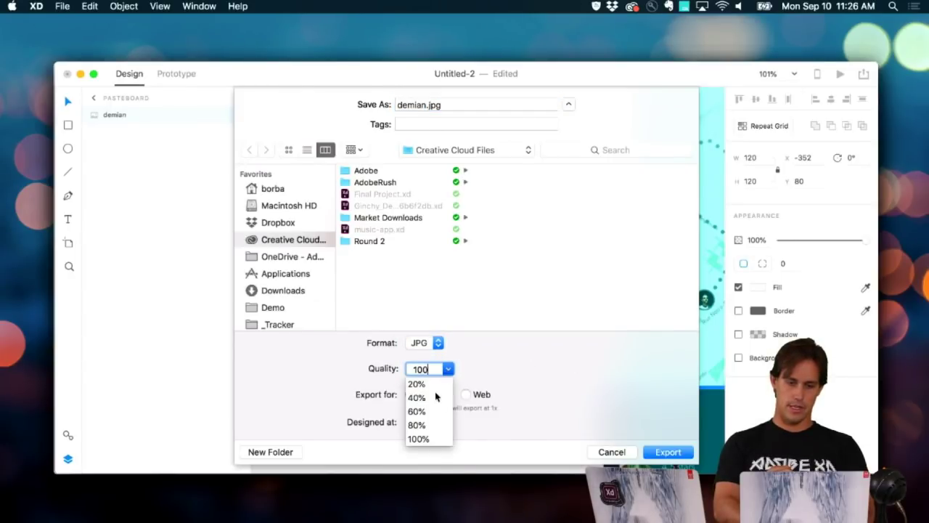
{"action": "left_click", "coordinate": [486, 376]}
{"action": "left_click", "coordinate": [611, 451]}
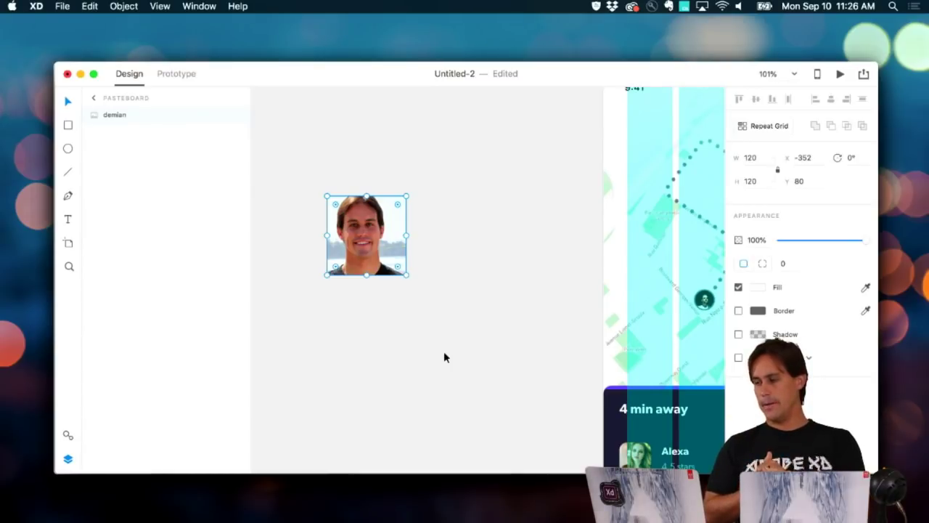
Step: Delete the profile photo from the pasteboard
{"action": "left_click", "coordinate": [428, 328]}
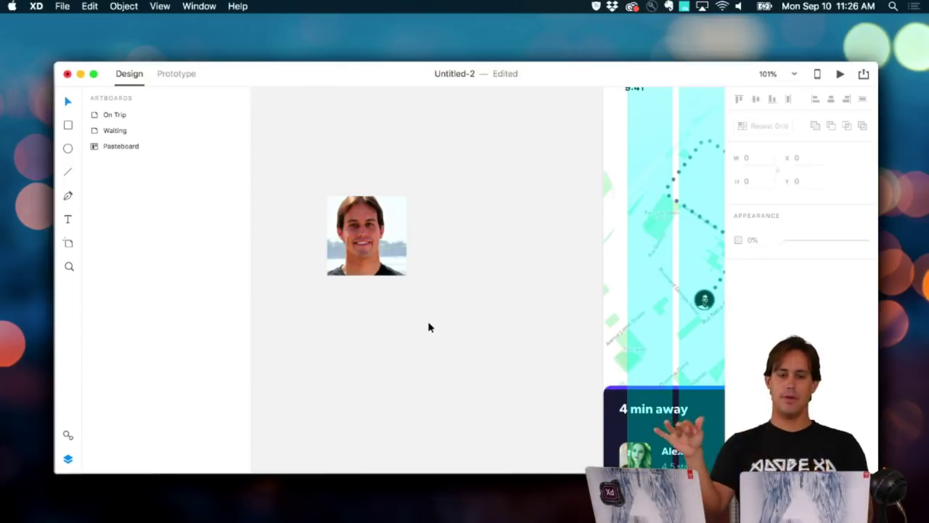
{"action": "left_click", "coordinate": [380, 264]}
{"action": "key", "text": "Delete"}
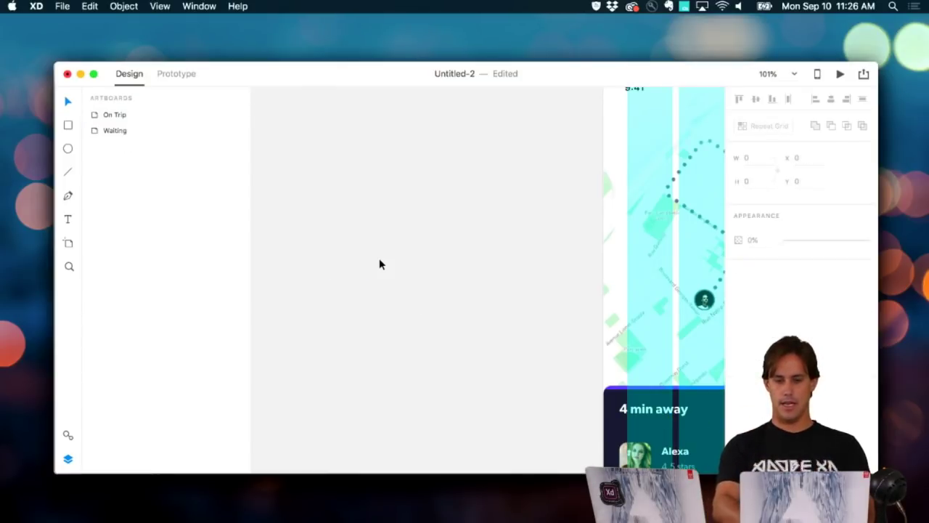
Step: Review the private design specs' publish settings and invited people, and close the sharing options
{"action": "scroll", "coordinate": [441, 294], "scroll_direction": "right", "scroll_amount": 3}
{"action": "scroll", "coordinate": [440, 294], "scroll_direction": "down", "scroll_amount": 1}
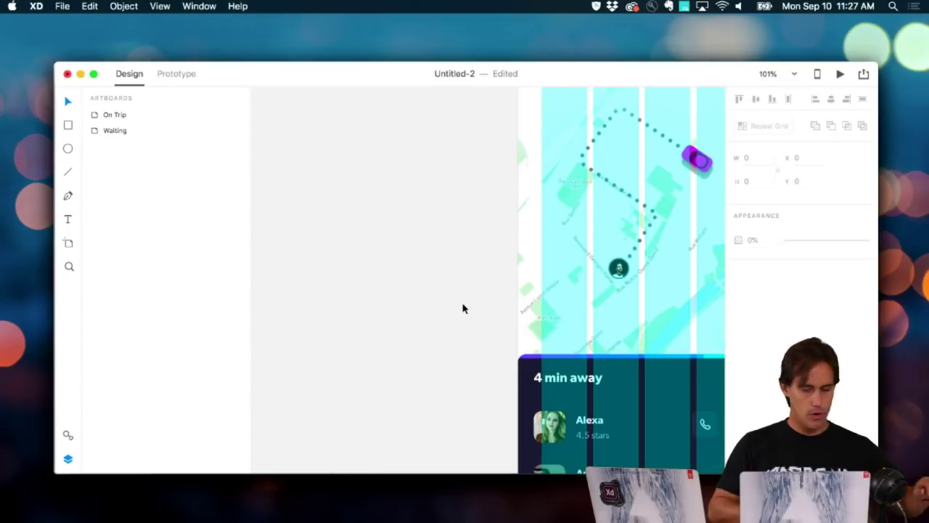
{"action": "scroll", "coordinate": [444, 326], "scroll_direction": "right", "scroll_amount": 5}
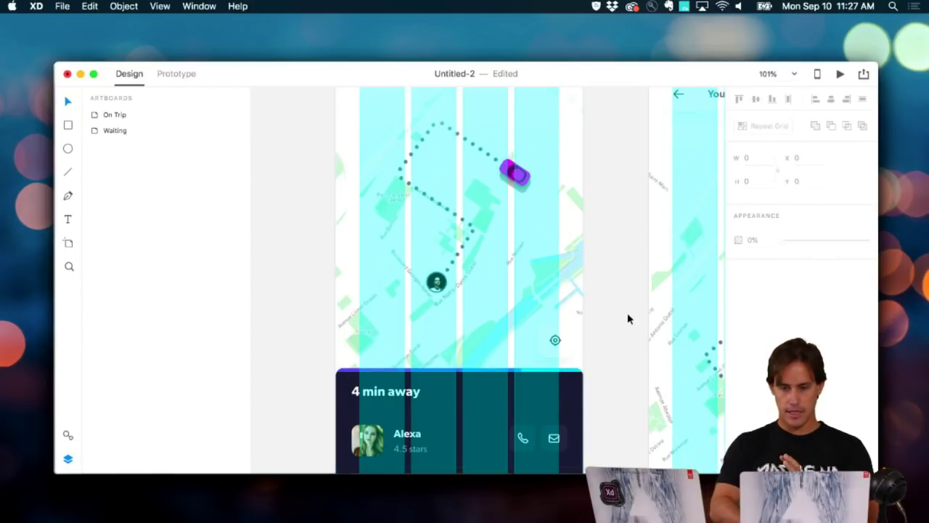
{"action": "left_click", "coordinate": [863, 75]}
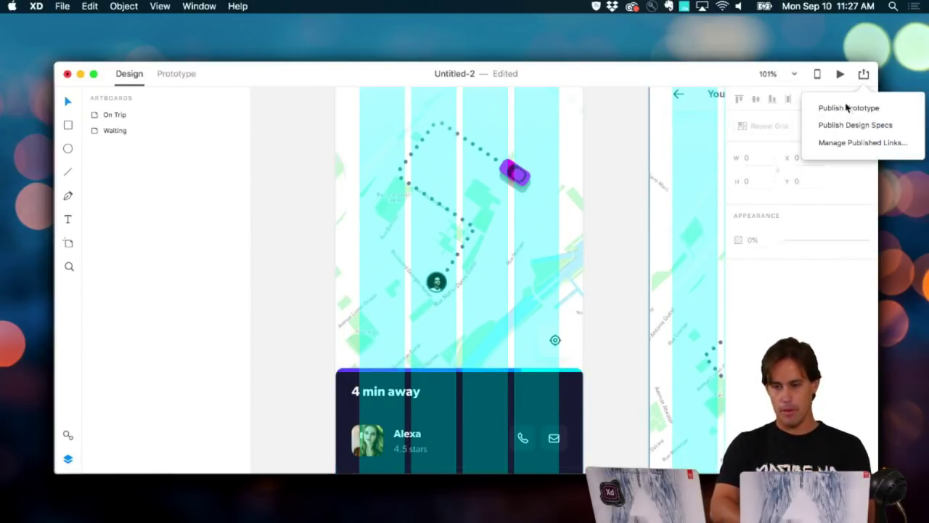
{"action": "left_click", "coordinate": [840, 125]}
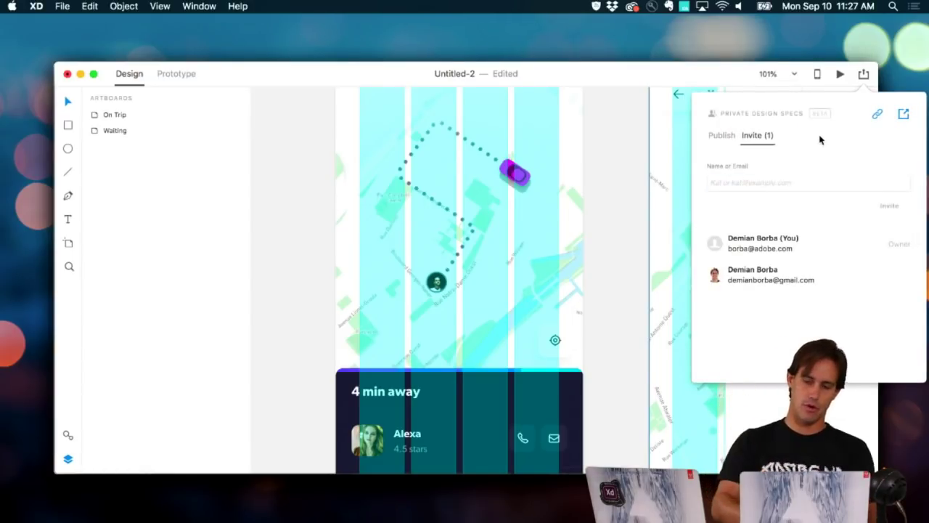
{"action": "left_click", "coordinate": [720, 135]}
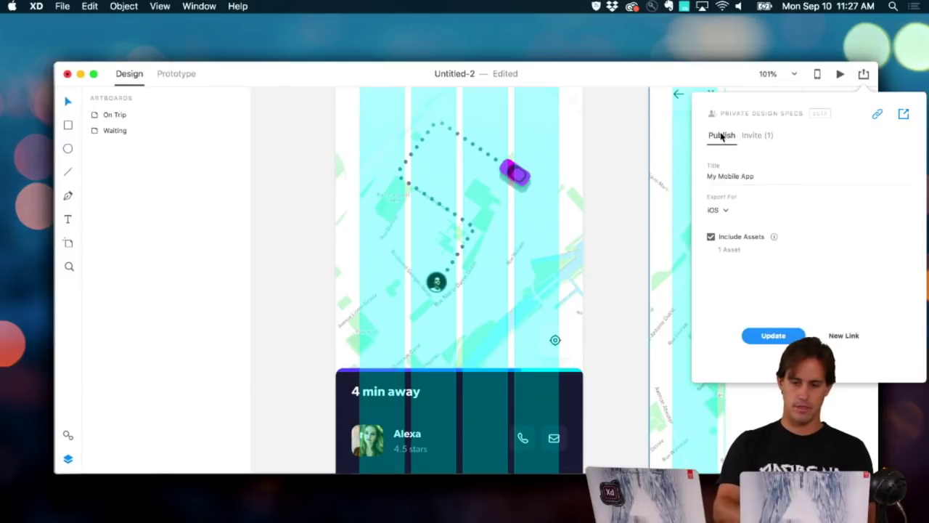
{"action": "left_click", "coordinate": [761, 136]}
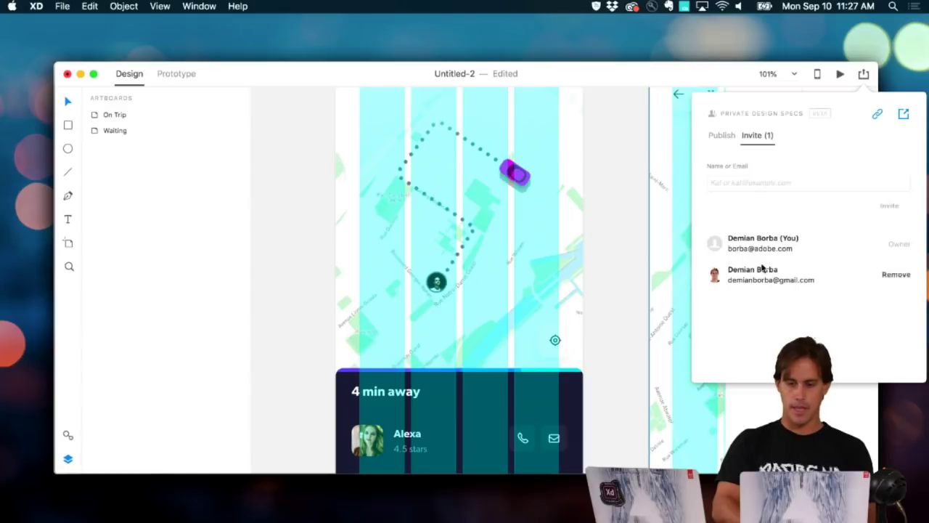
{"action": "left_click", "coordinate": [621, 194]}
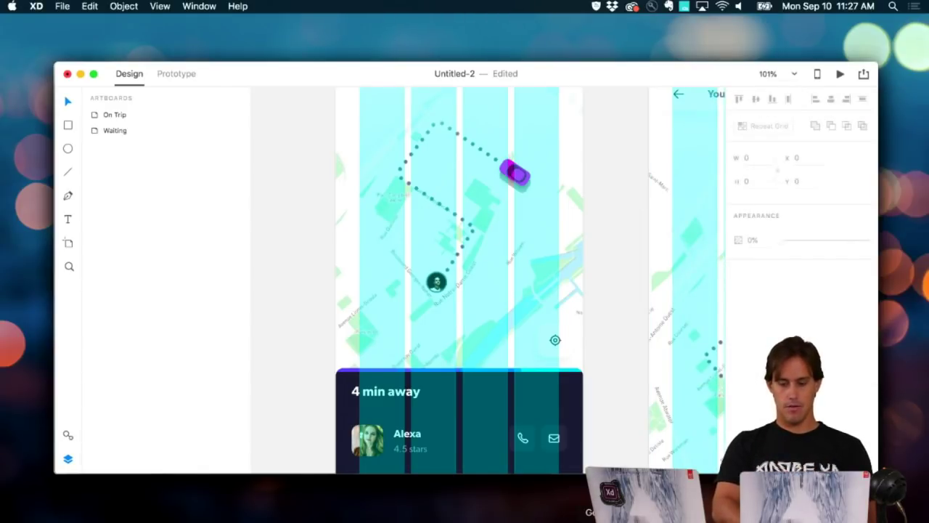
Step: Switch to Chrome and start a new comment on the Waiting screen in the My Mobile App design spec
{"action": "key", "text": "super+Tab"}
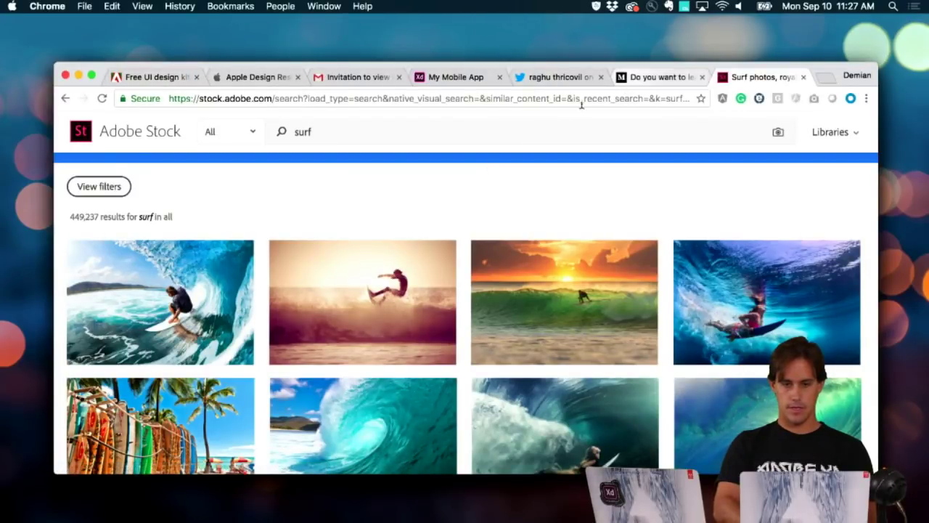
{"action": "left_click", "coordinate": [465, 75]}
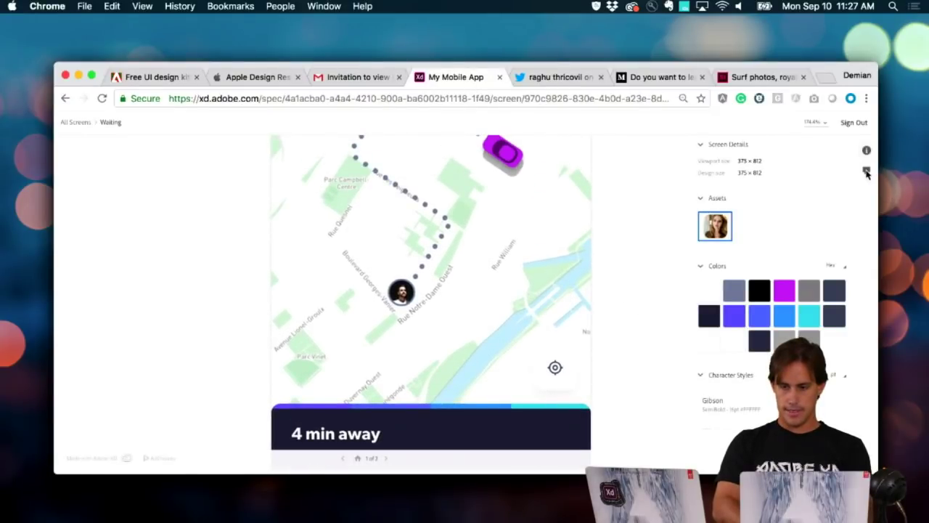
{"action": "left_click", "coordinate": [865, 171]}
{"action": "left_click", "coordinate": [767, 157]}
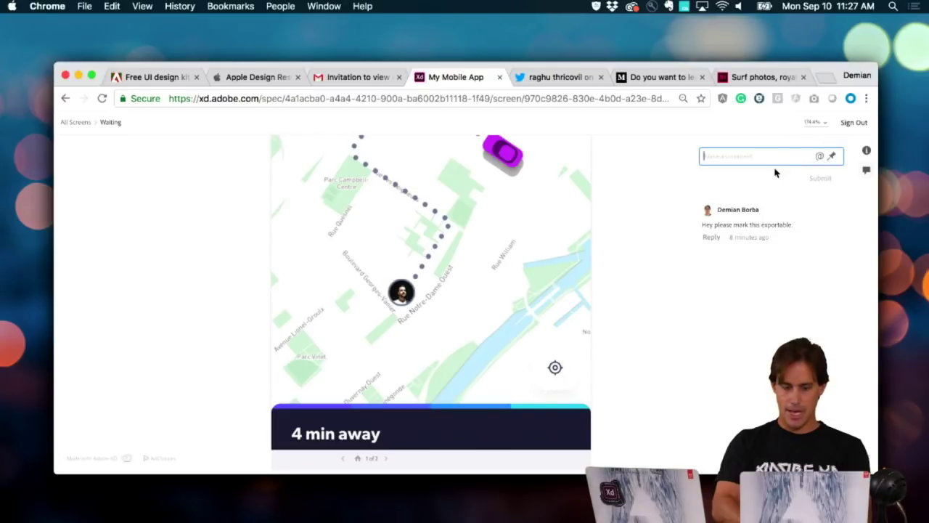
Step: Post a comment on the Waiting screen that mentions the invited collaborator and reads "asset is ready."
{"action": "type", "text": "@"}
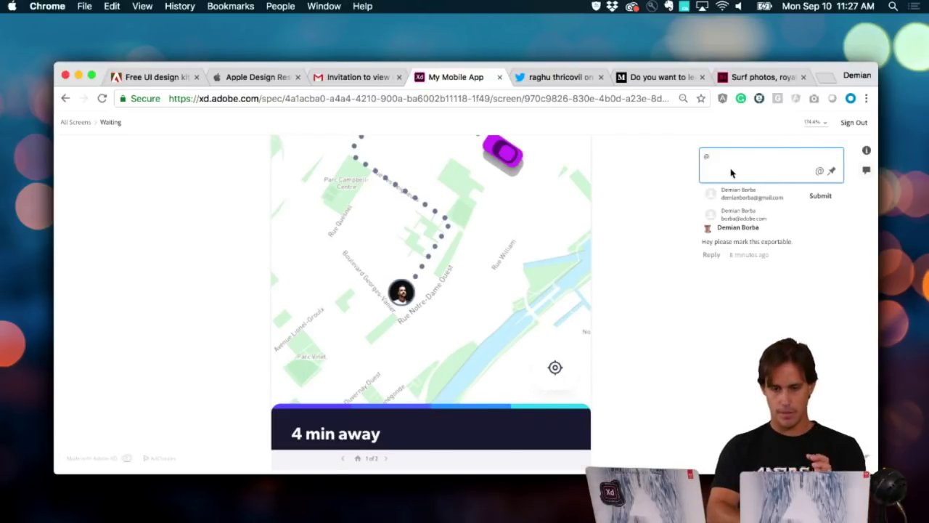
{"action": "key", "text": "super+equal"}
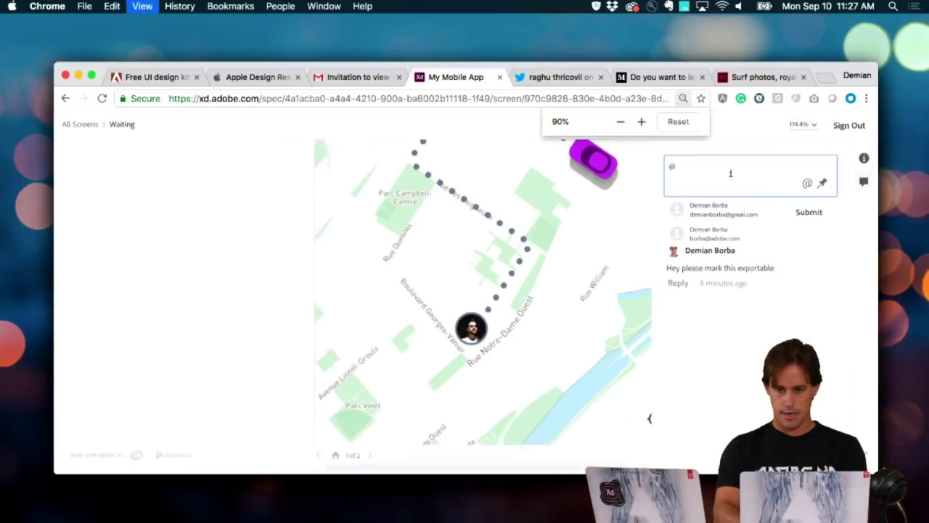
{"action": "key", "text": "super+equal"}
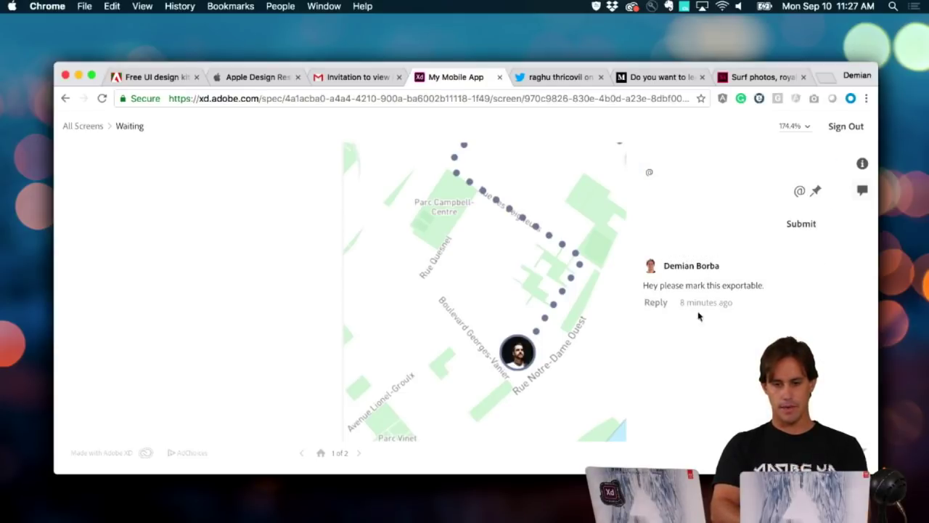
{"action": "key", "text": "super+Tab"}
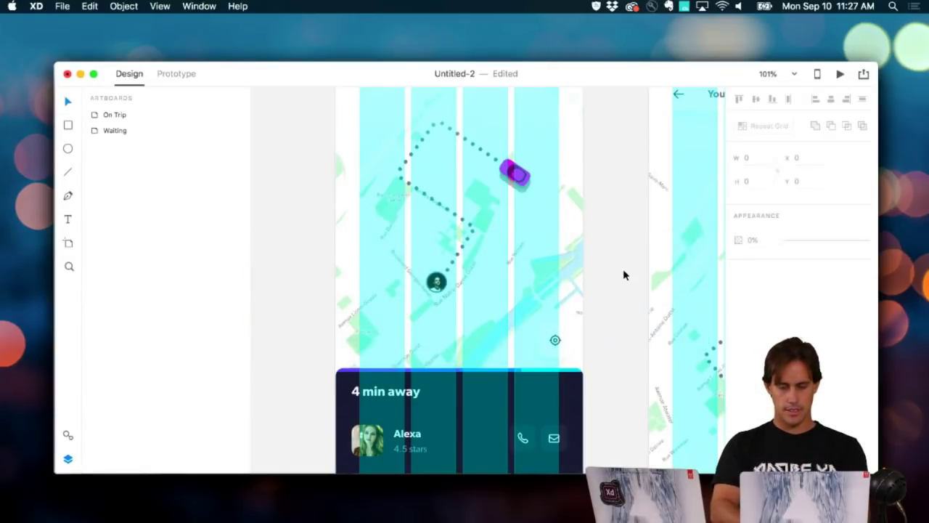
{"action": "key", "text": "super+Tab"}
{"action": "left_click", "coordinate": [694, 179]}
{"action": "type", "text": "De"}
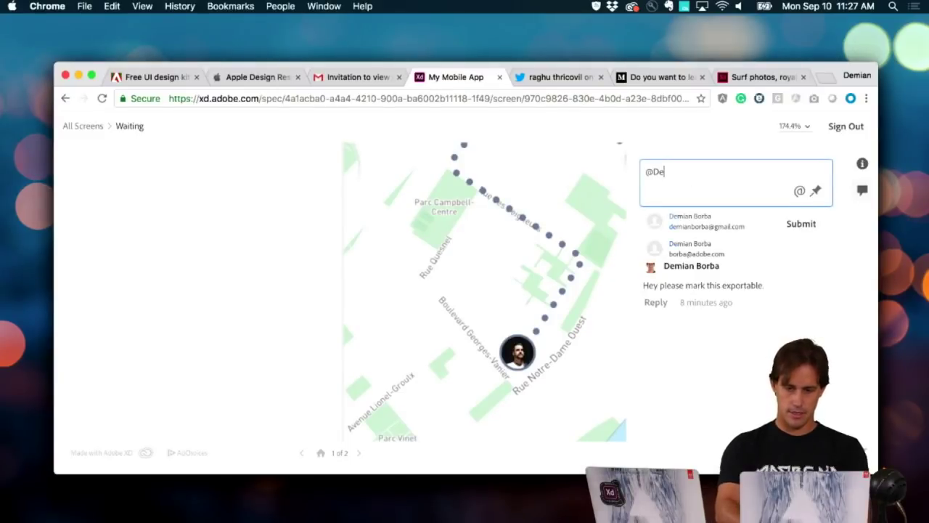
{"action": "left_click", "coordinate": [686, 225]}
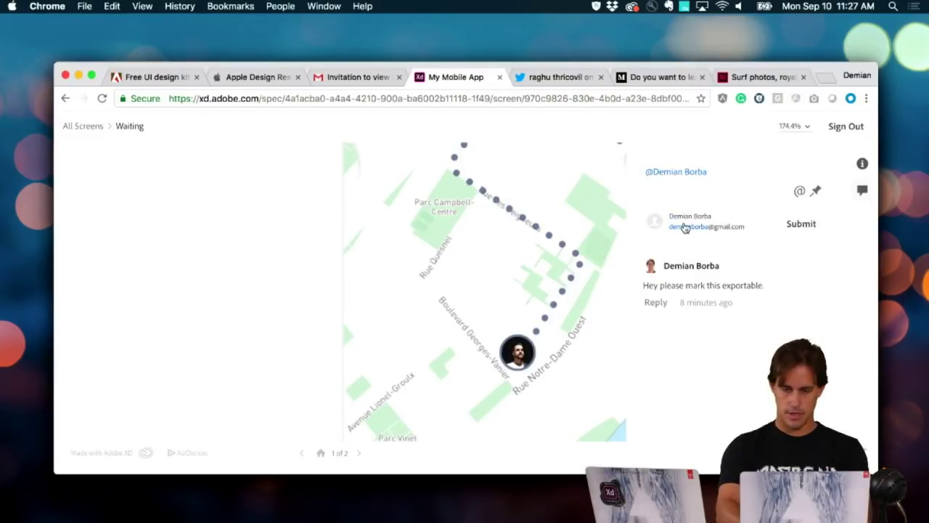
{"action": "type", "text": "asset is ready"}
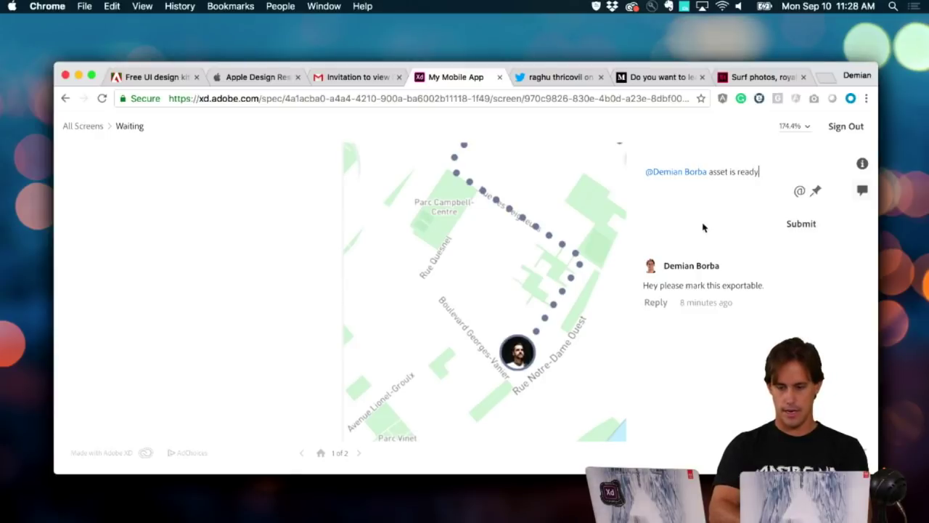
{"action": "key", "text": "Return"}
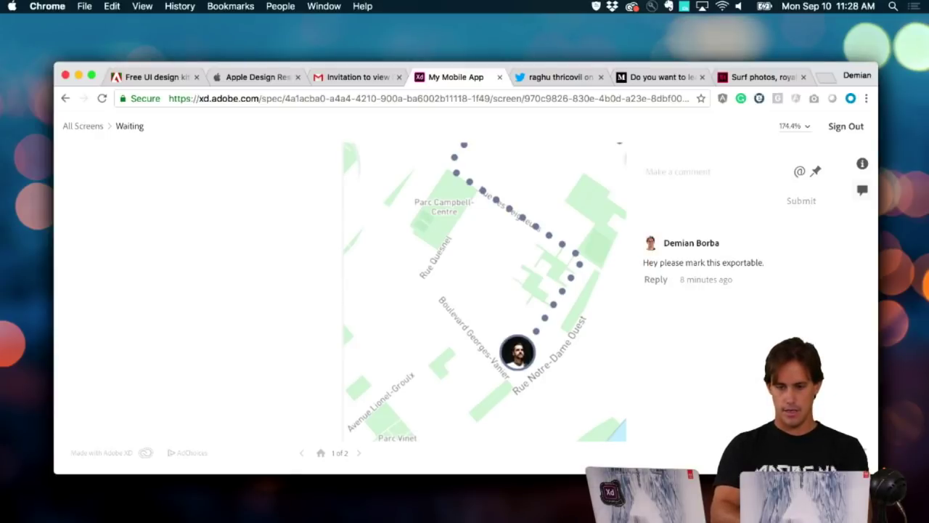
{"action": "mouse_move", "coordinate": [664, 266]}
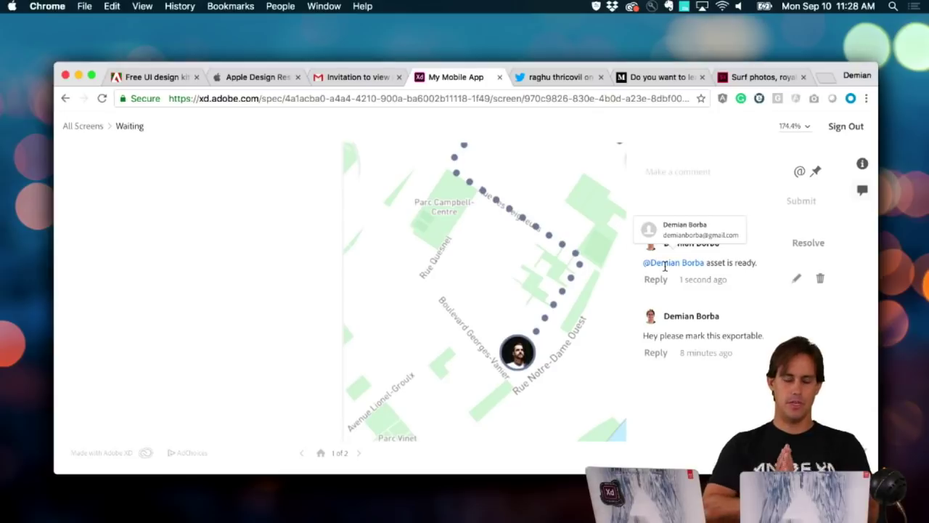
Step: Switch to Adobe XD and publish the prototype as a private link titled My Mobile App
{"action": "key", "text": "super+Tab"}
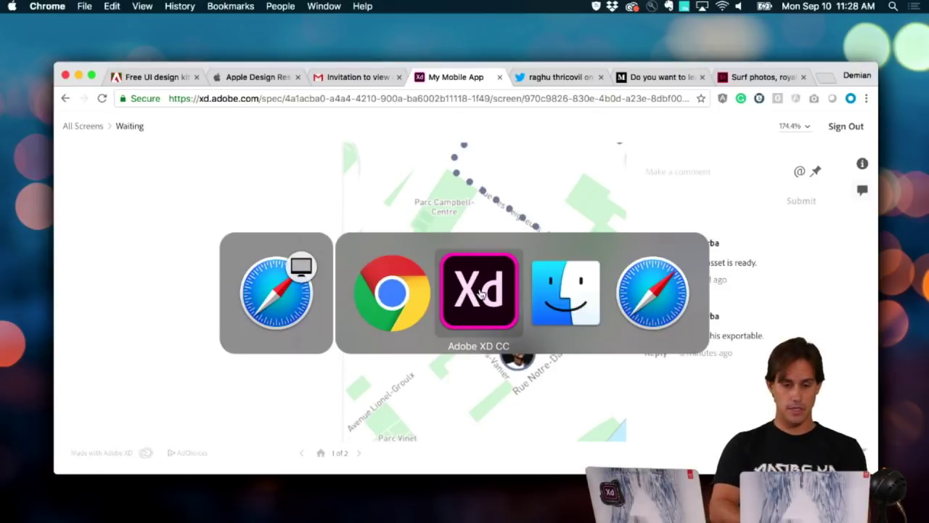
{"action": "scroll", "coordinate": [608, 259], "scroll_direction": "up", "scroll_amount": 5}
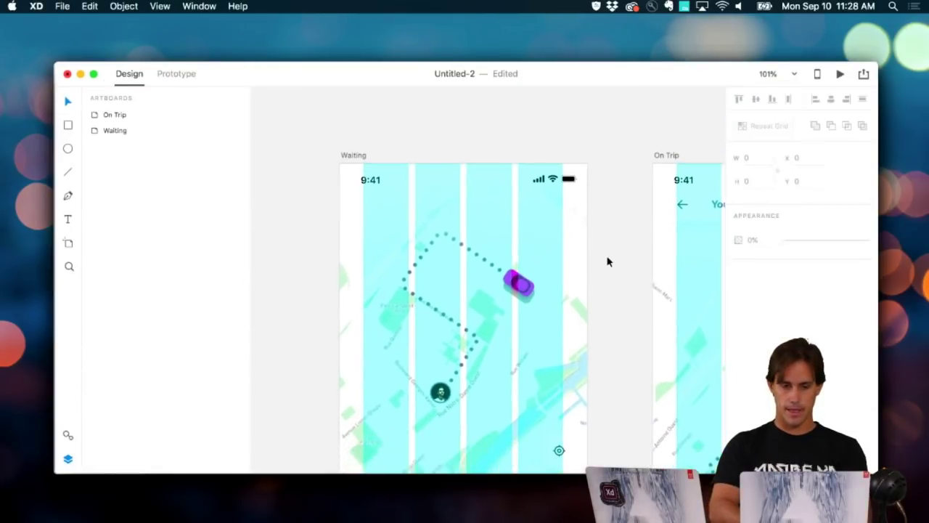
{"action": "left_click", "coordinate": [864, 74]}
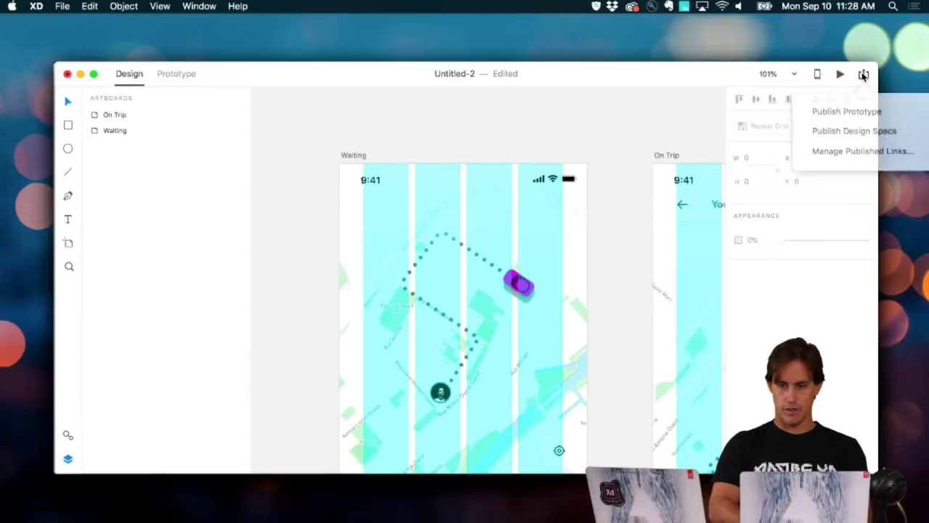
{"action": "left_click", "coordinate": [850, 108]}
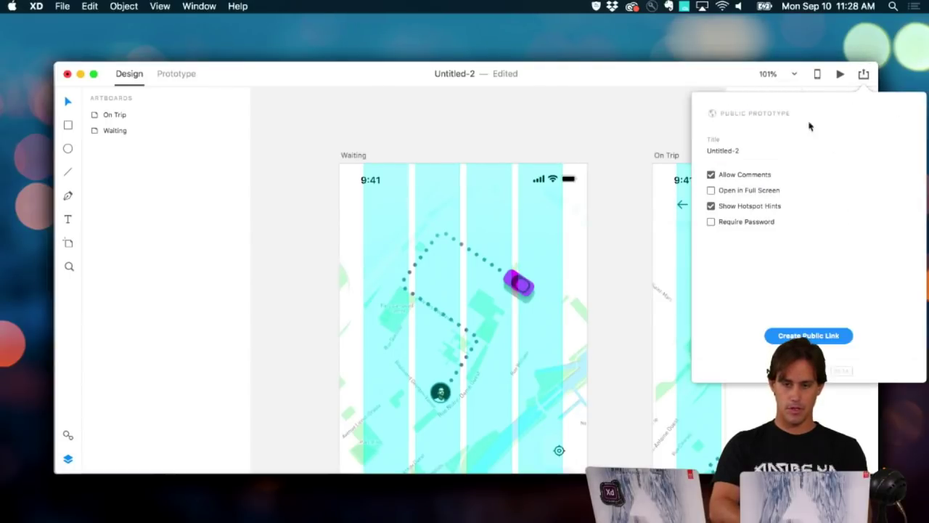
{"action": "double_click", "coordinate": [743, 150]}
{"action": "key", "text": "super+a"}
{"action": "type", "text": "My"}
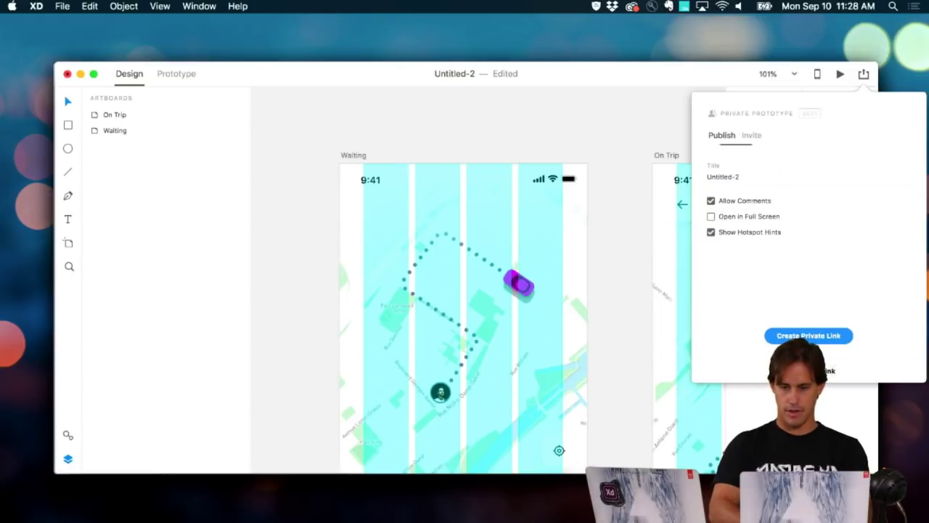
{"action": "left_click", "coordinate": [728, 176]}
{"action": "type", "text": "M"}
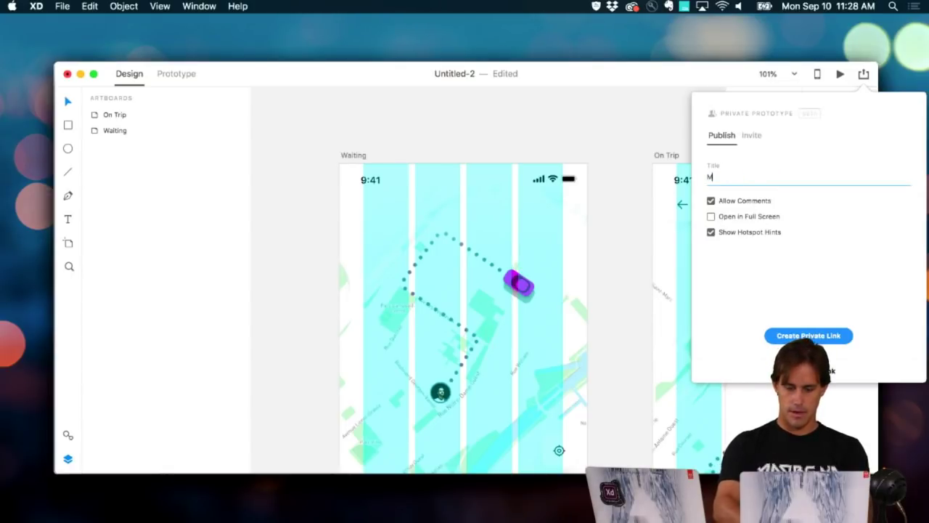
{"action": "type", "text": "y Mobile App"}
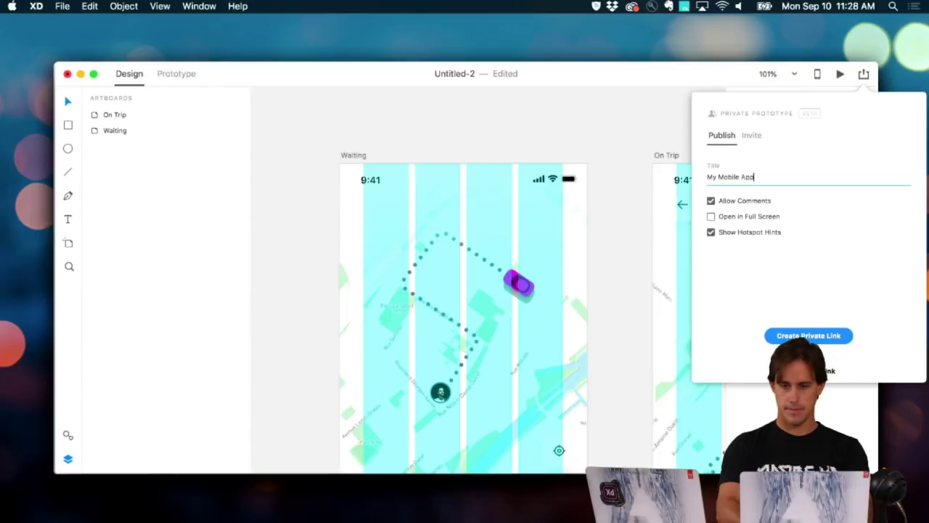
{"action": "key", "text": "Return"}
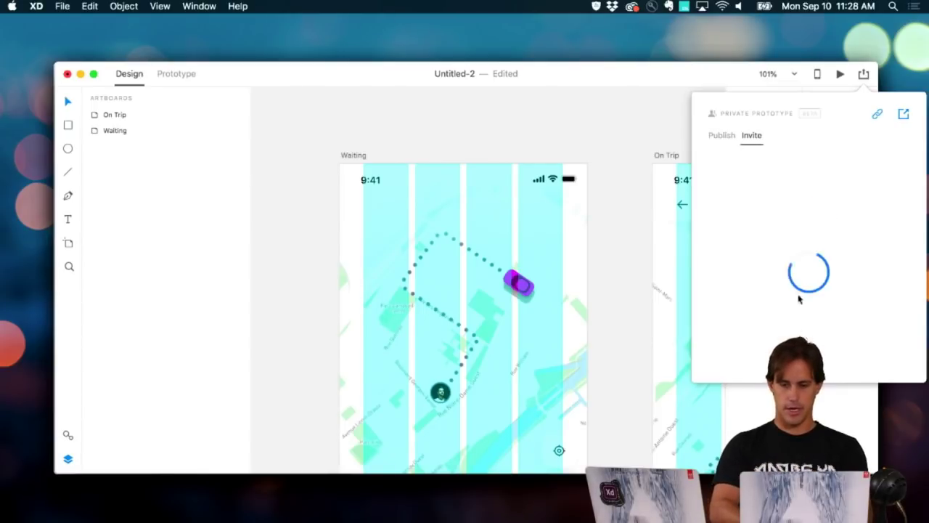
{"action": "left_click", "coordinate": [752, 184]}
{"action": "type", "text": "bo"}
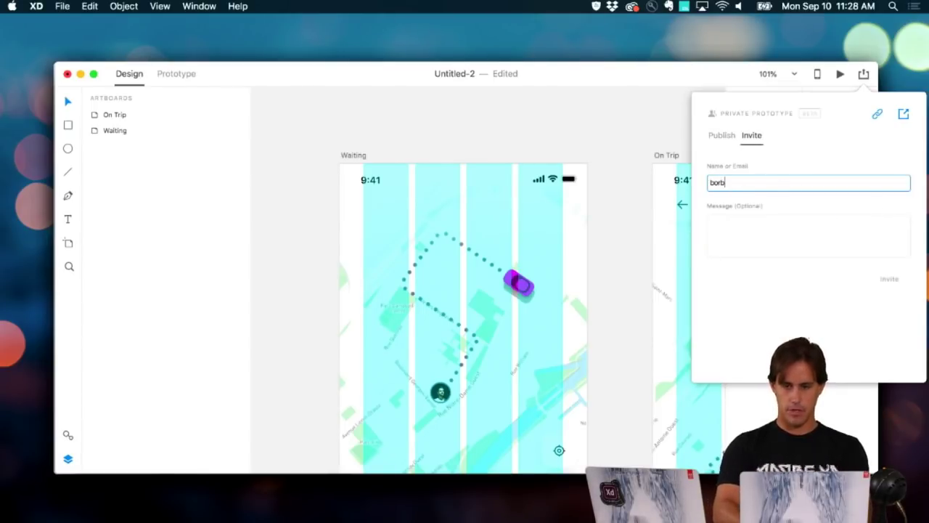
{"action": "type", "text": "rb"}
{"action": "left_click", "coordinate": [761, 210]}
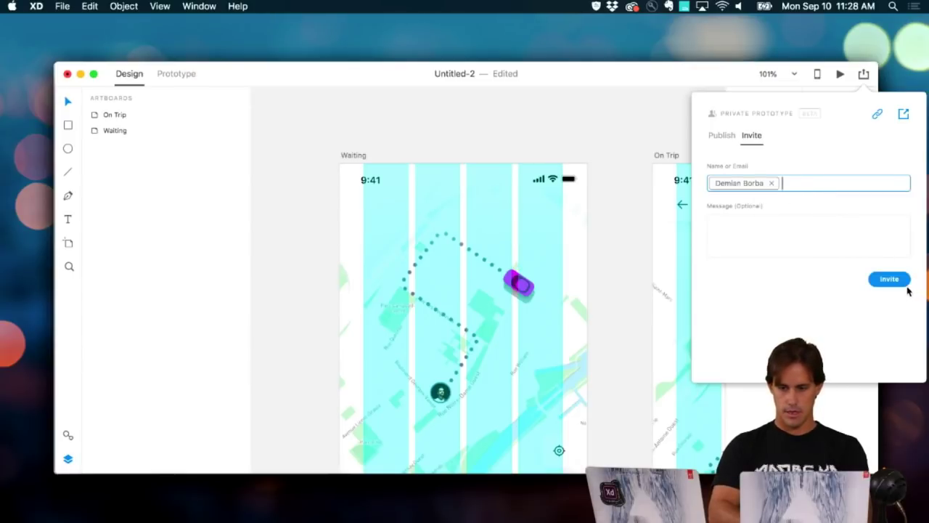
{"action": "left_click", "coordinate": [907, 286]}
Step: Invite the collaborator's personal e-mail address to the private prototype, without a message
{"action": "type", "text": "de"}
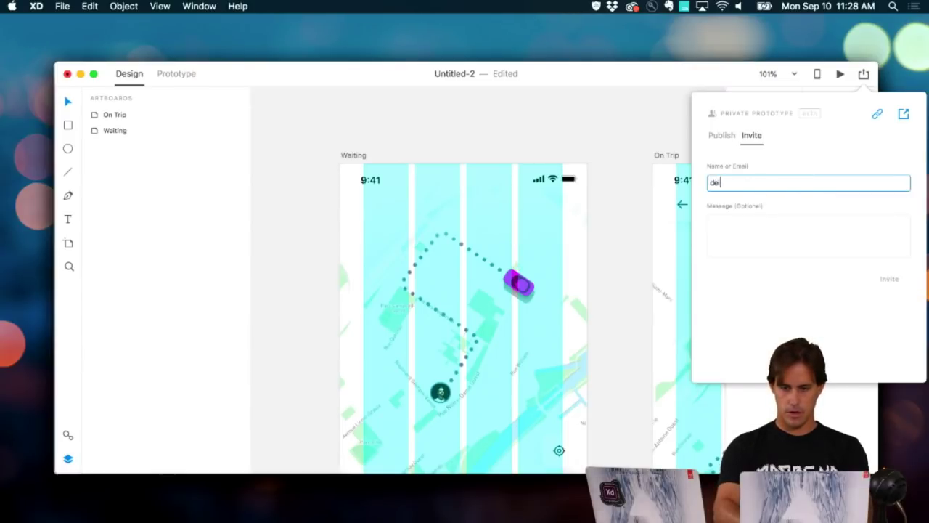
{"action": "type", "text": "mianb"}
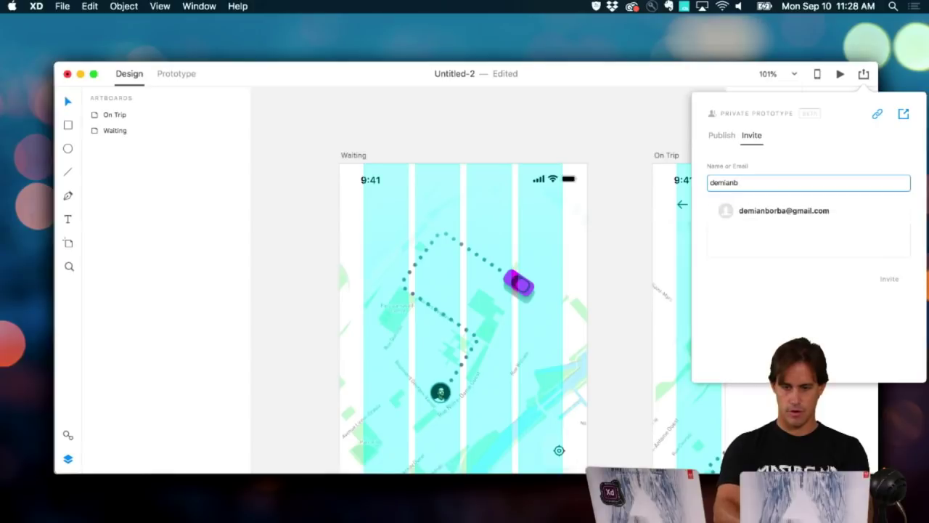
{"action": "left_click", "coordinate": [815, 211]}
{"action": "left_click", "coordinate": [888, 280]}
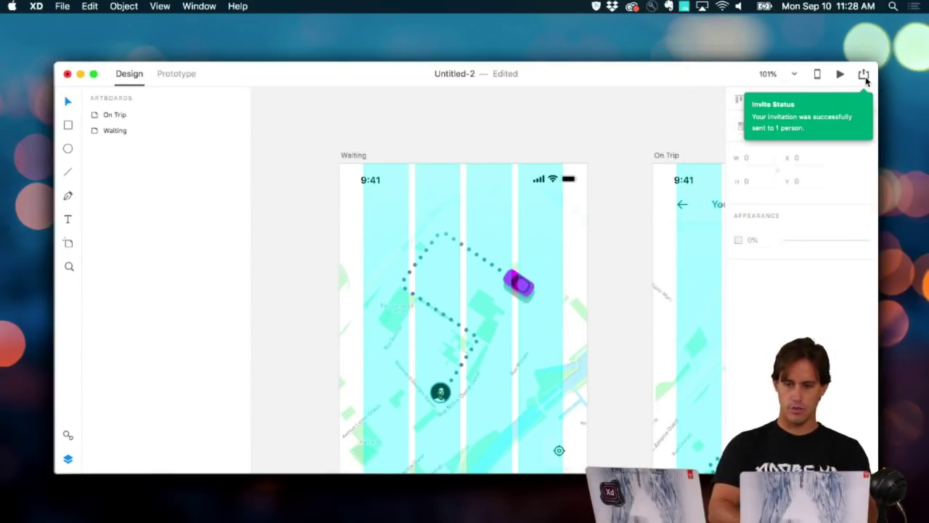
Step: Switch to Chrome, open the My Mobile App prototype from its new Gmail invitation, and show the comments panel
{"action": "left_click", "coordinate": [864, 76]}
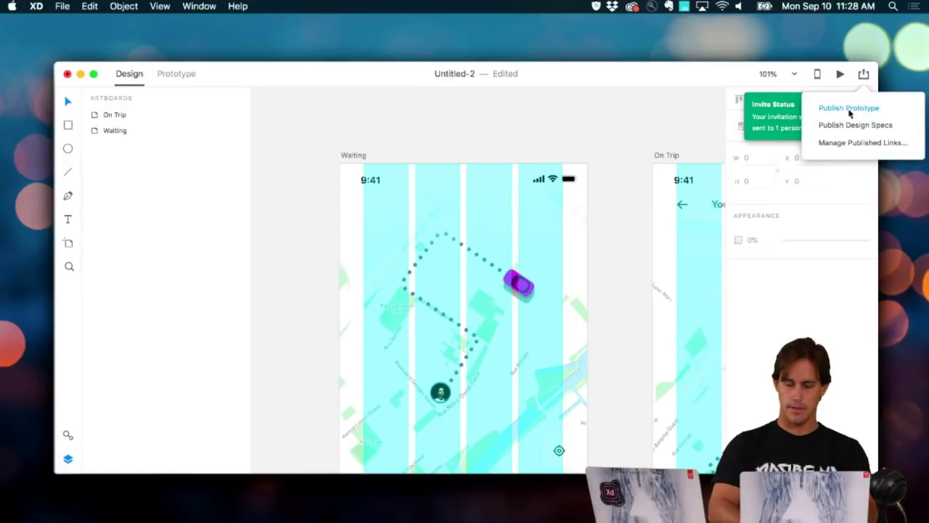
{"action": "key", "text": "super+Tab"}
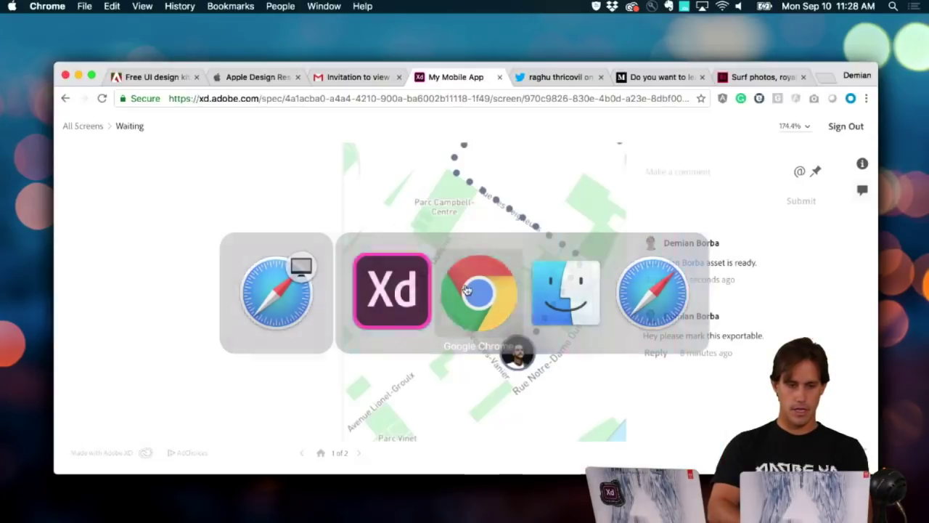
{"action": "left_click", "coordinate": [348, 77]}
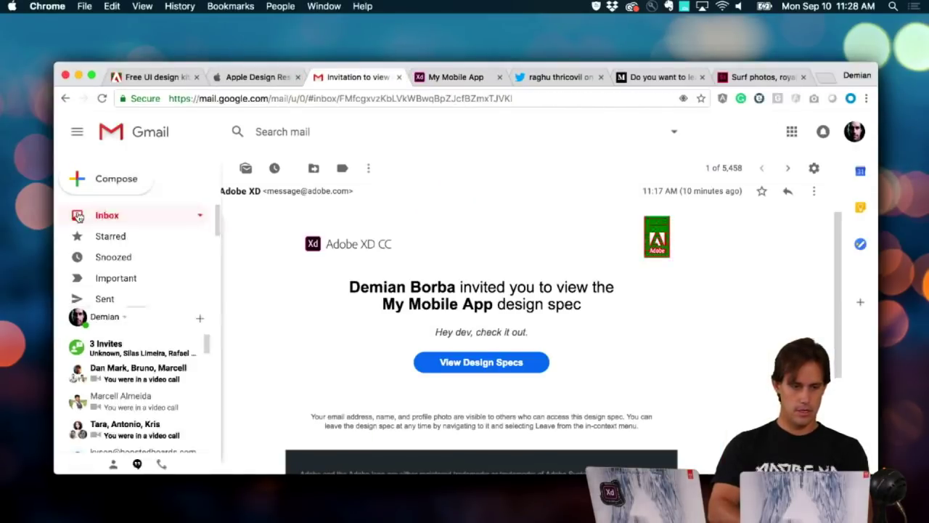
{"action": "left_click", "coordinate": [106, 215]}
{"action": "left_click", "coordinate": [353, 238]}
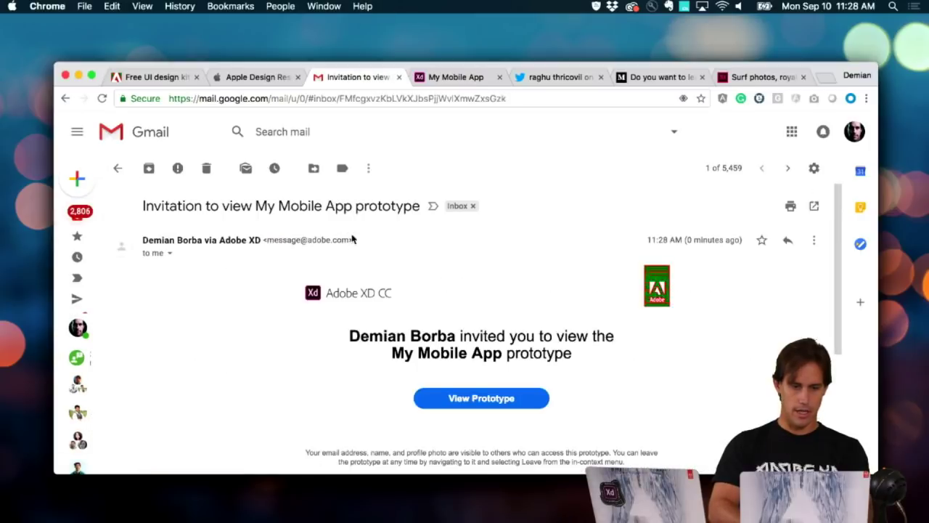
{"action": "left_click", "coordinate": [464, 400]}
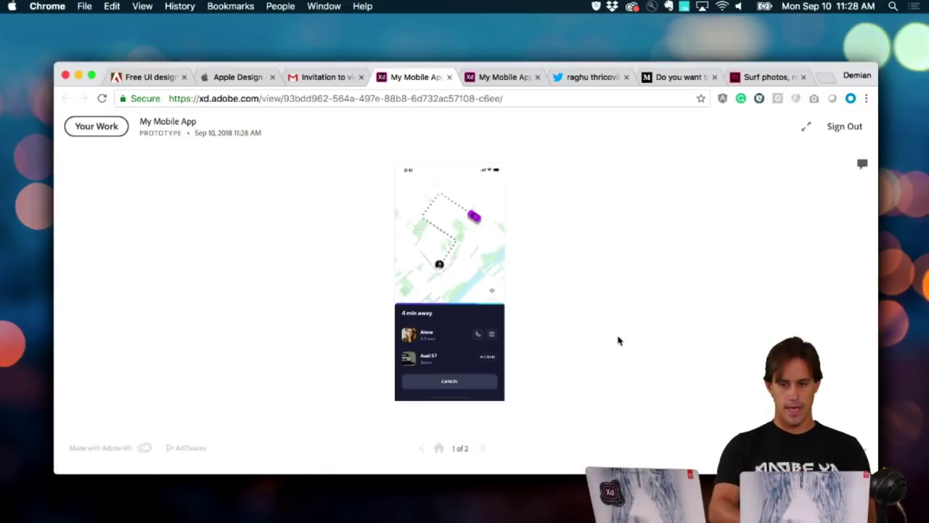
{"action": "left_click", "coordinate": [862, 164]}
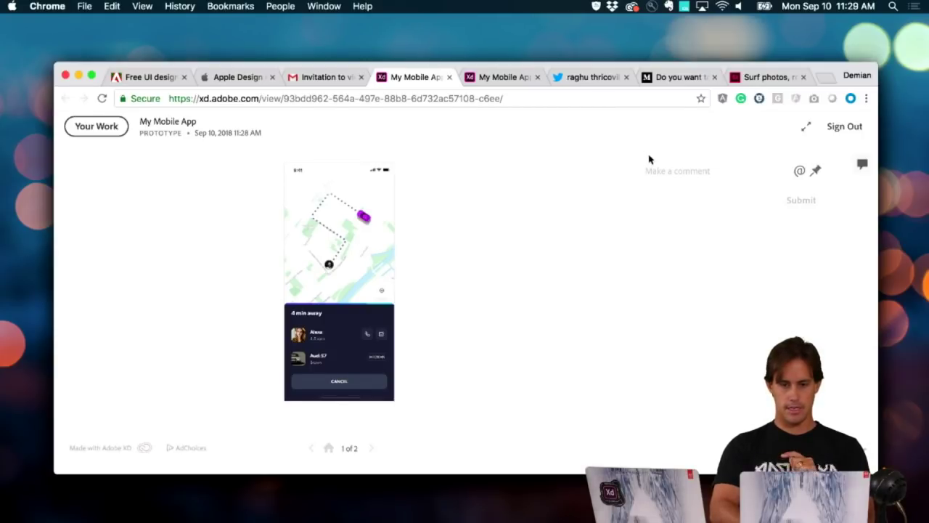
Step: Copy the private prototype's link and load it in Safari, signed in as the owner
{"action": "left_click", "coordinate": [497, 97]}
{"action": "key", "text": "super+c"}
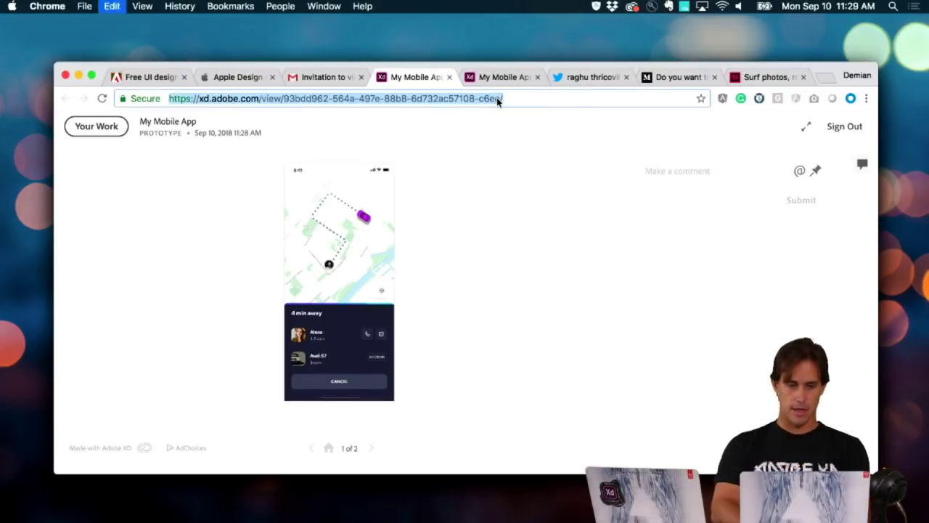
{"action": "key", "text": "super+Tab"}
{"action": "key", "text": "super+Tab"}
{"action": "key", "text": "super+Tab"}
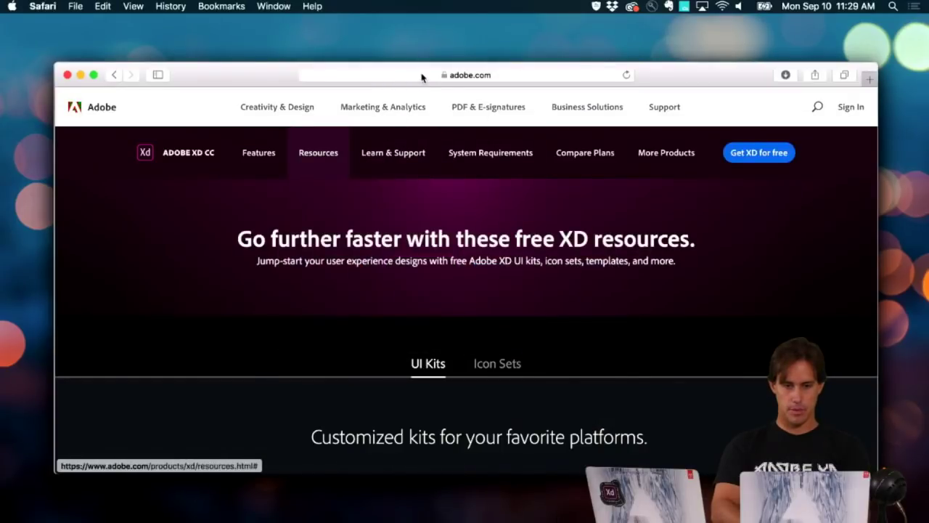
{"action": "left_click", "coordinate": [421, 75]}
{"action": "key", "text": "super+v"}
{"action": "key", "text": "Return"}
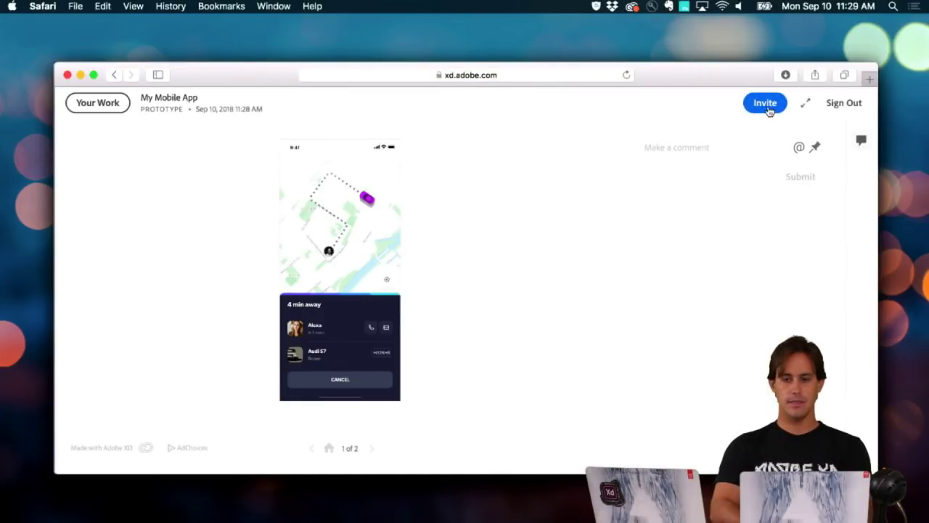
Step: Check the prototype's invite list and the option for removing the invited collaborator, and close the list
{"action": "left_click", "coordinate": [766, 111]}
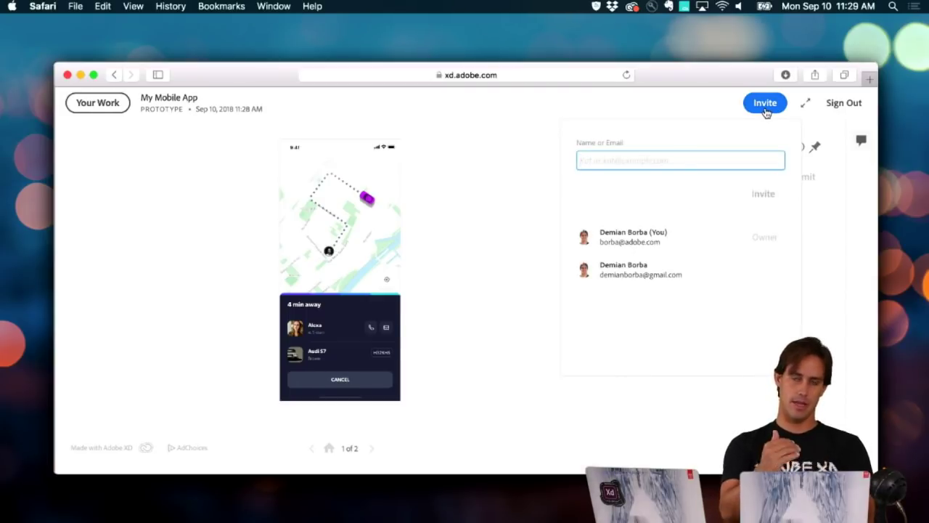
{"action": "mouse_move", "coordinate": [773, 277]}
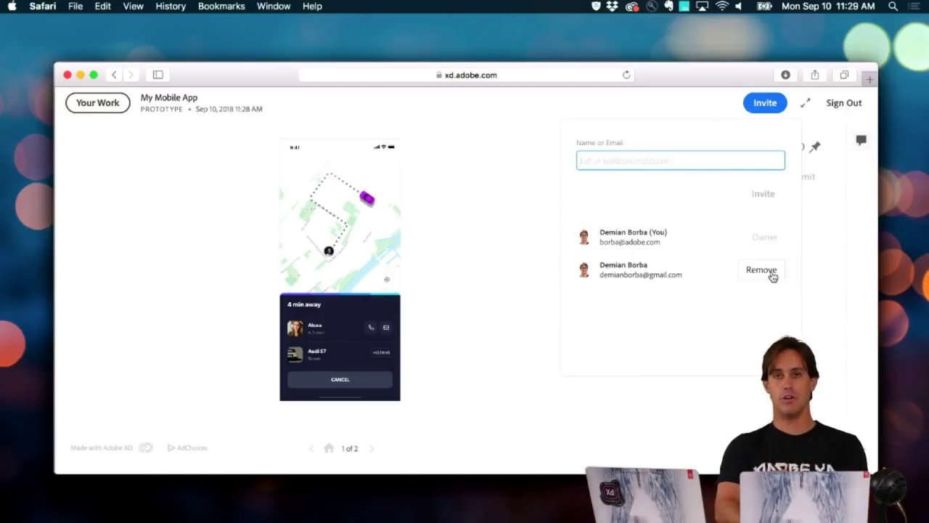
{"action": "left_click", "coordinate": [762, 270]}
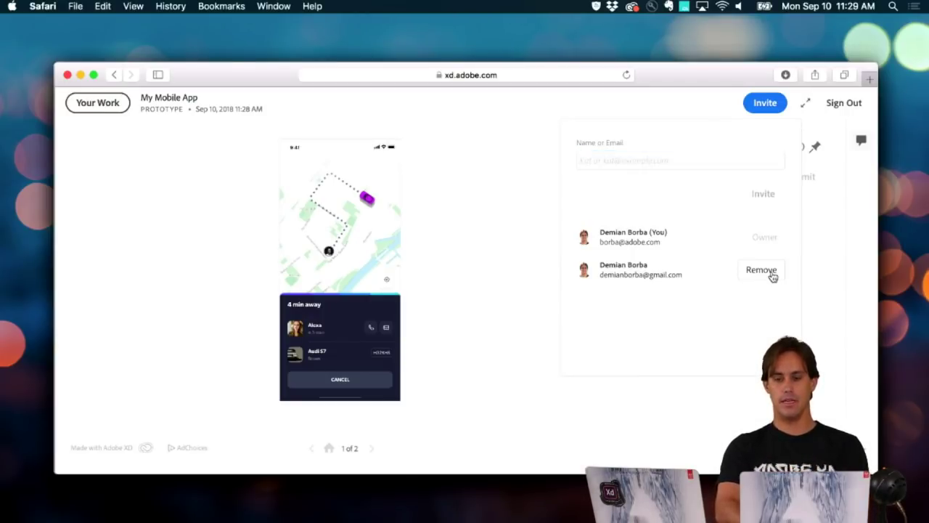
{"action": "left_click", "coordinate": [523, 242]}
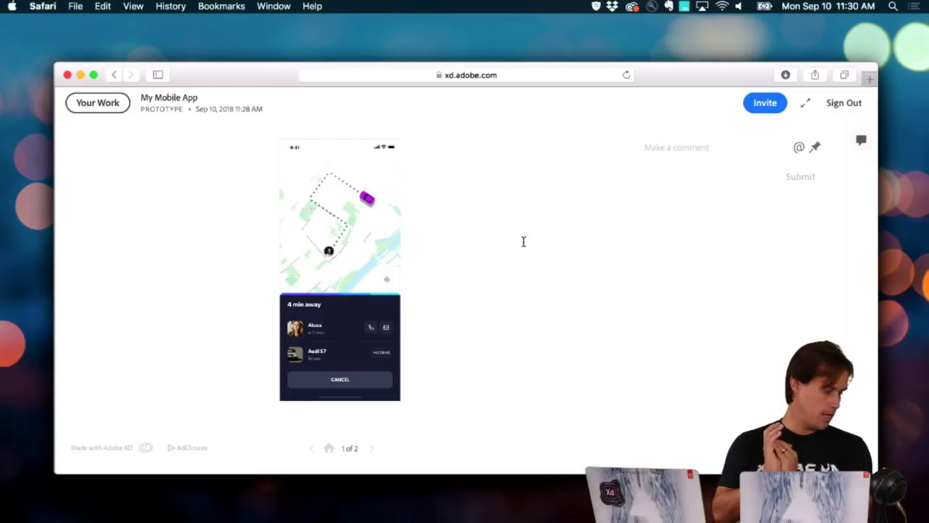
Step: Switch to Chrome and read the tweet asking designers about their Adobe XD experience
{"action": "key", "text": "super+Tab"}
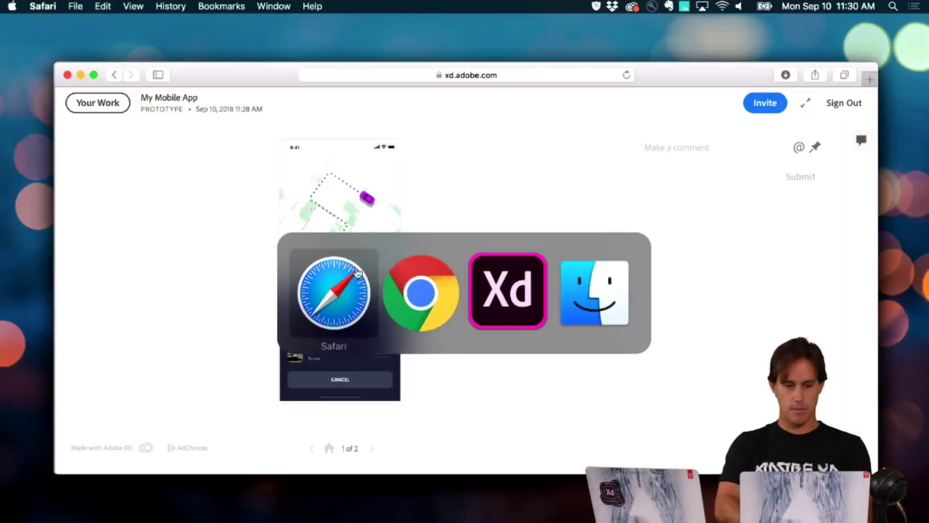
{"action": "left_click", "coordinate": [428, 291]}
{"action": "left_click", "coordinate": [581, 77]}
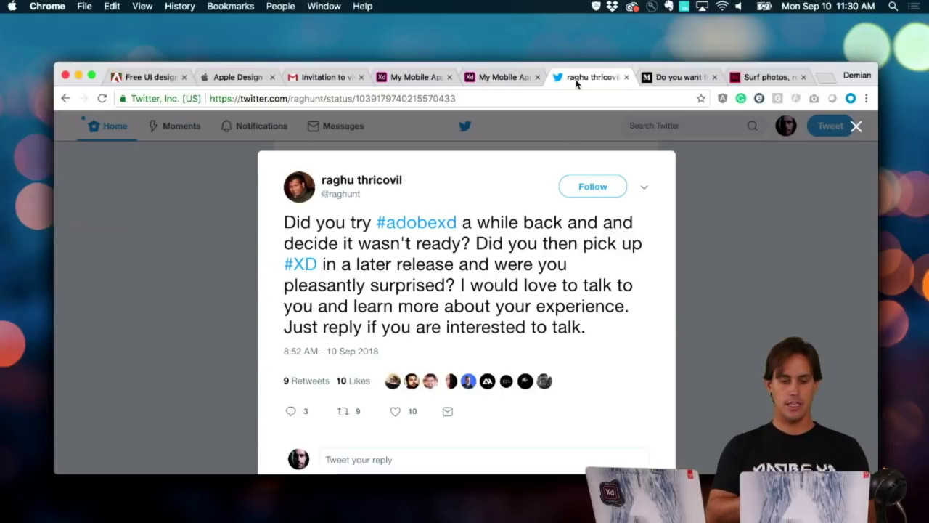
{"action": "scroll", "coordinate": [583, 254], "scroll_direction": "down", "scroll_amount": 2}
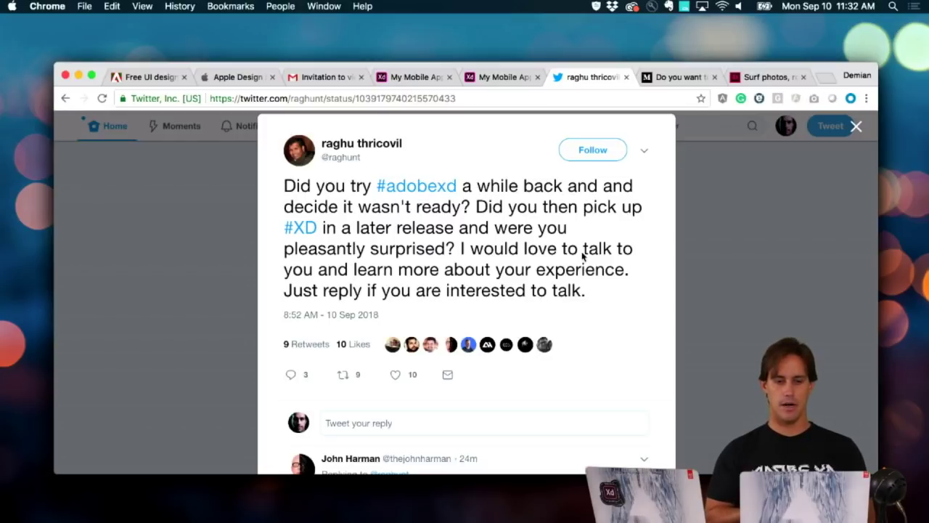
Step: Load the account owner's Twitter profile page and view the bio and pinned tweet
{"action": "left_click", "coordinate": [572, 95]}
{"action": "type", "text": "twitter.com/demianborba"}
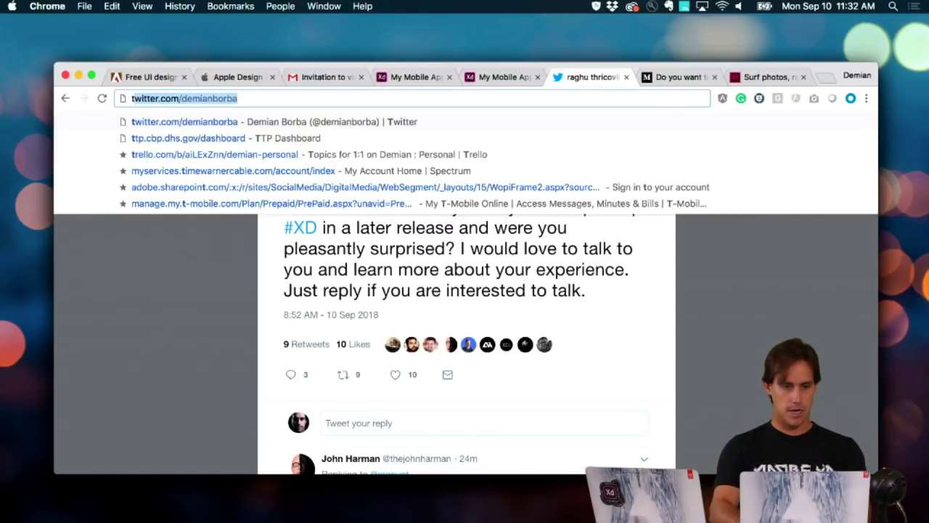
{"action": "key", "text": "Return"}
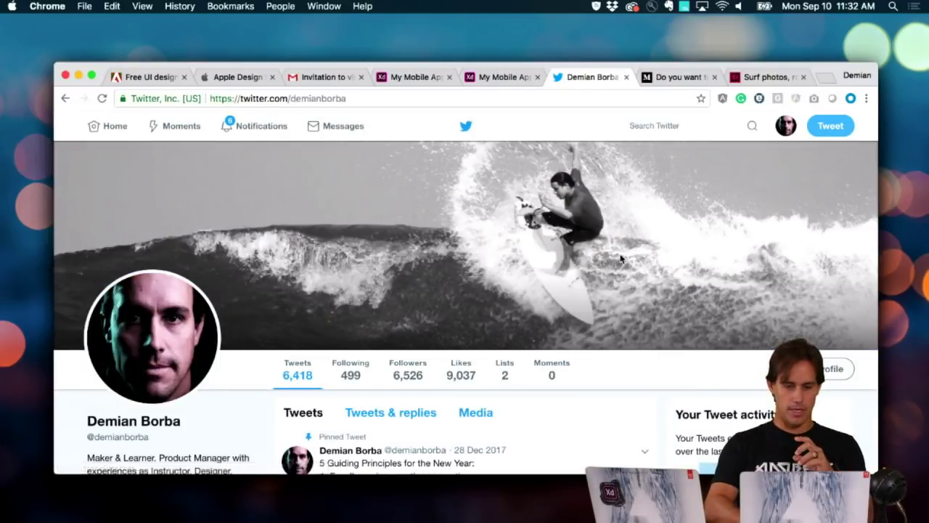
{"action": "scroll", "coordinate": [621, 257], "scroll_direction": "down", "scroll_amount": 5}
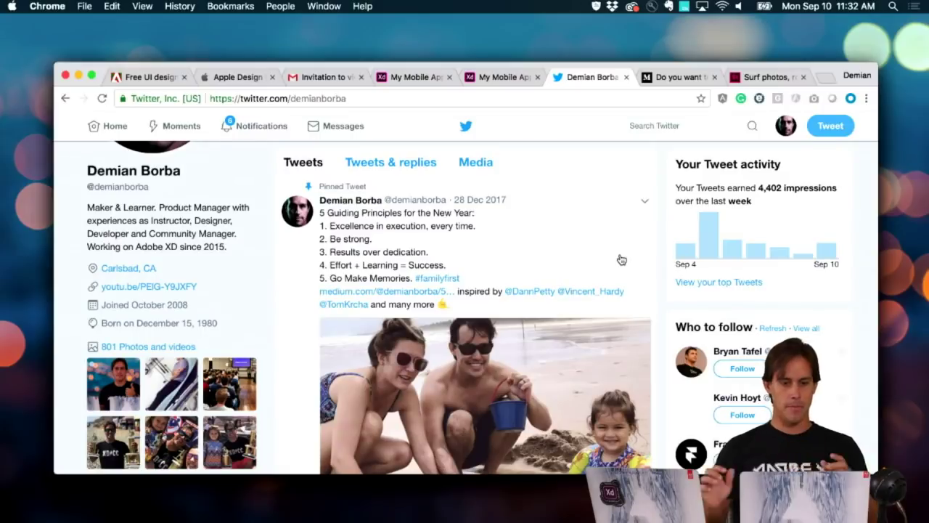